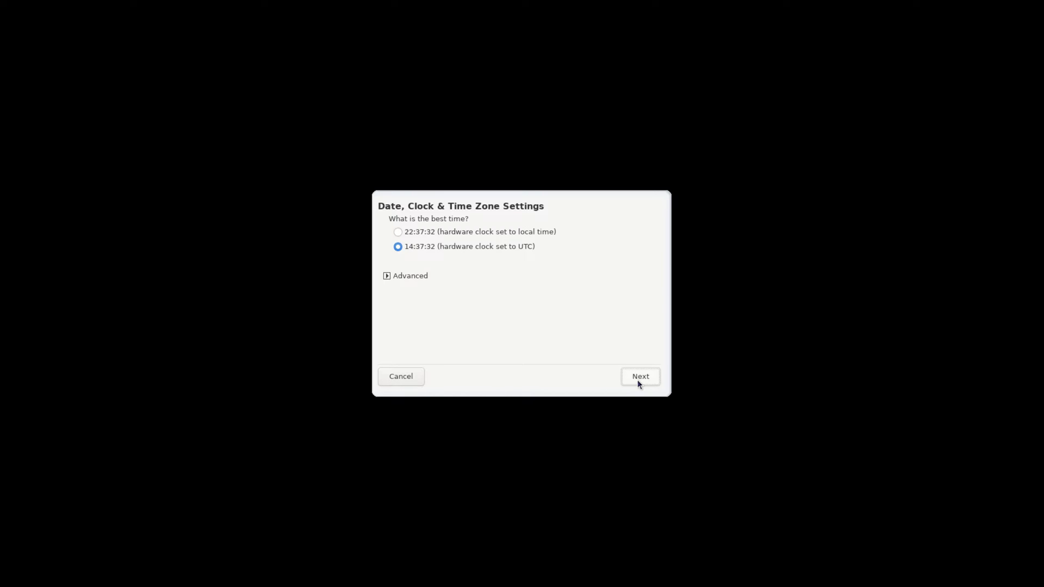
Step: Keep the UTC clock setting and the US keyboard layout, then boot to the live Xfce desktop
{"action": "left_click", "coordinate": [397, 232]}
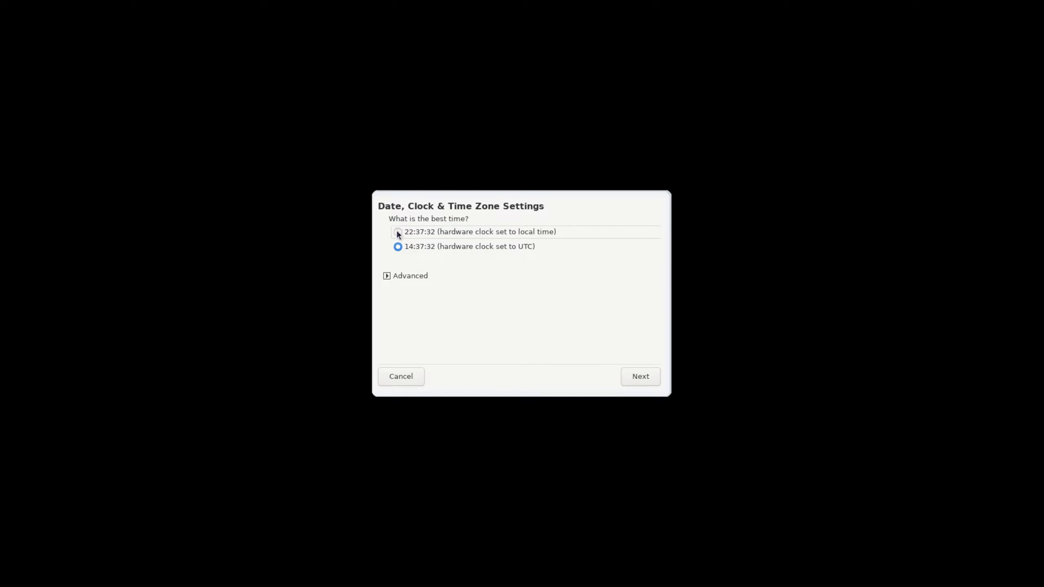
{"action": "left_click", "coordinate": [636, 377]}
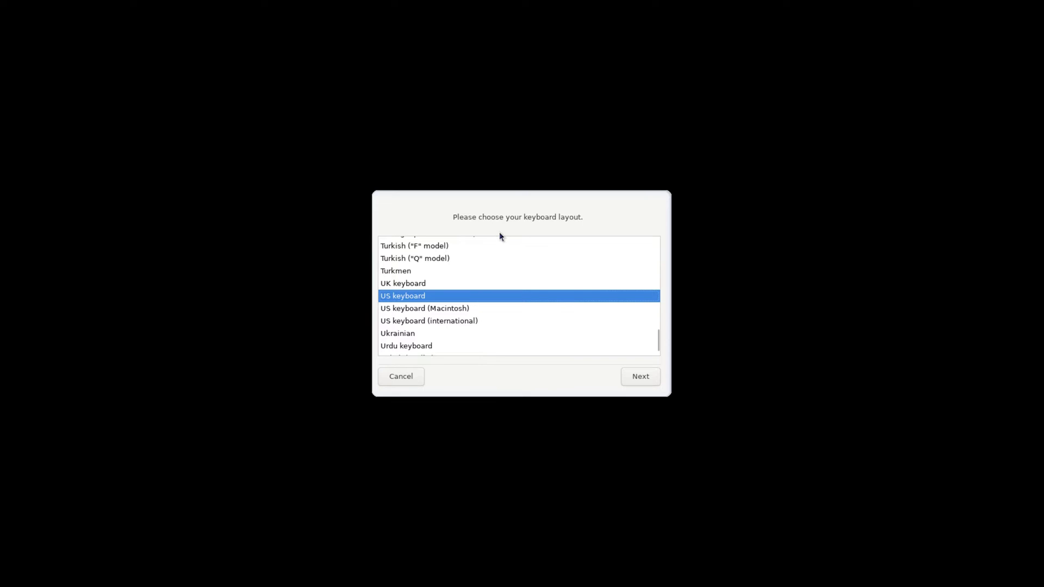
{"action": "left_click", "coordinate": [639, 380]}
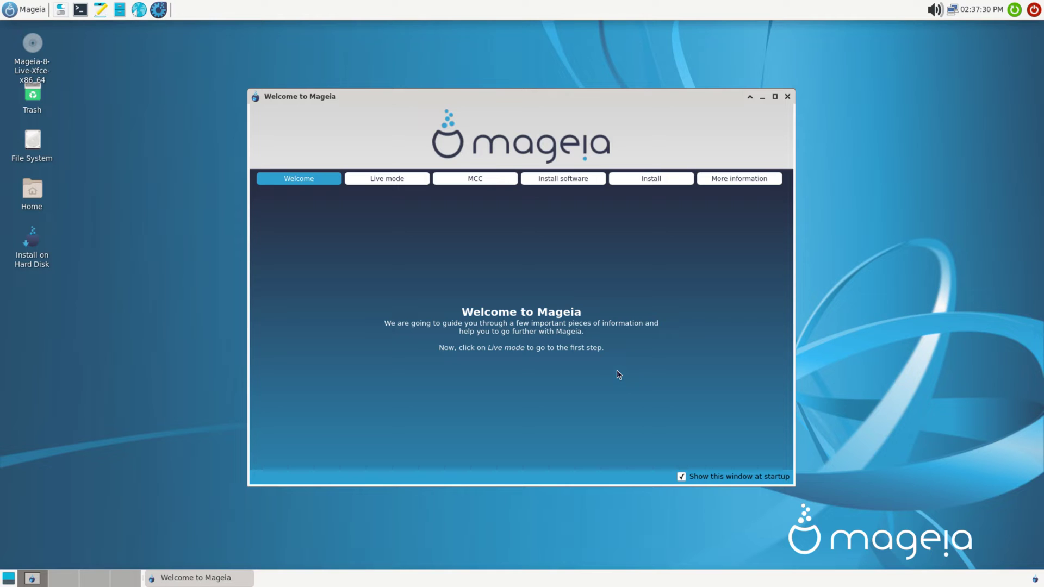
Step: Close the Welcome window and launch Install on Hard Disk, centring the installer window
{"action": "left_click", "coordinate": [788, 97]}
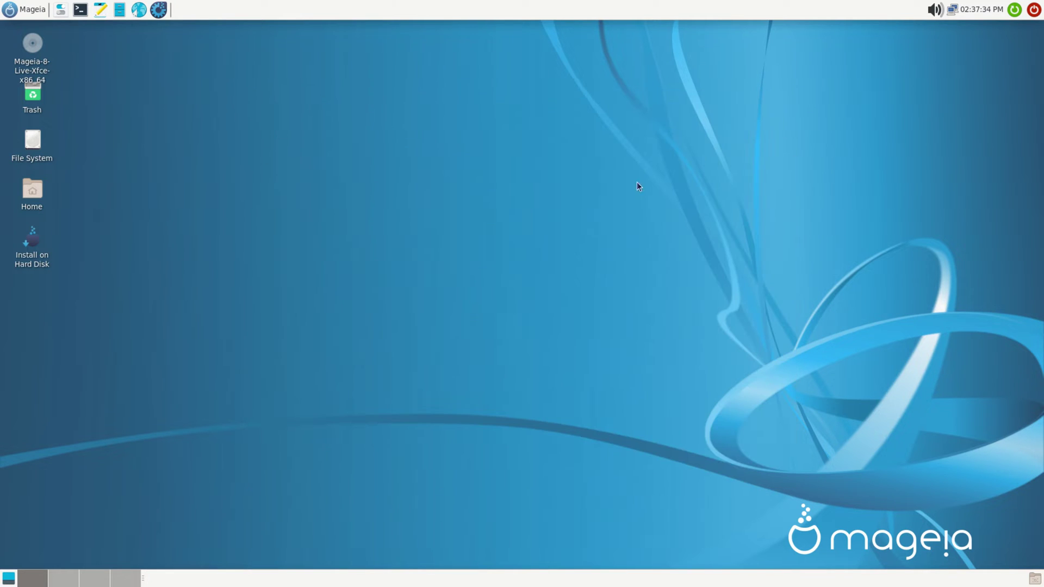
{"action": "double_click", "coordinate": [30, 239]}
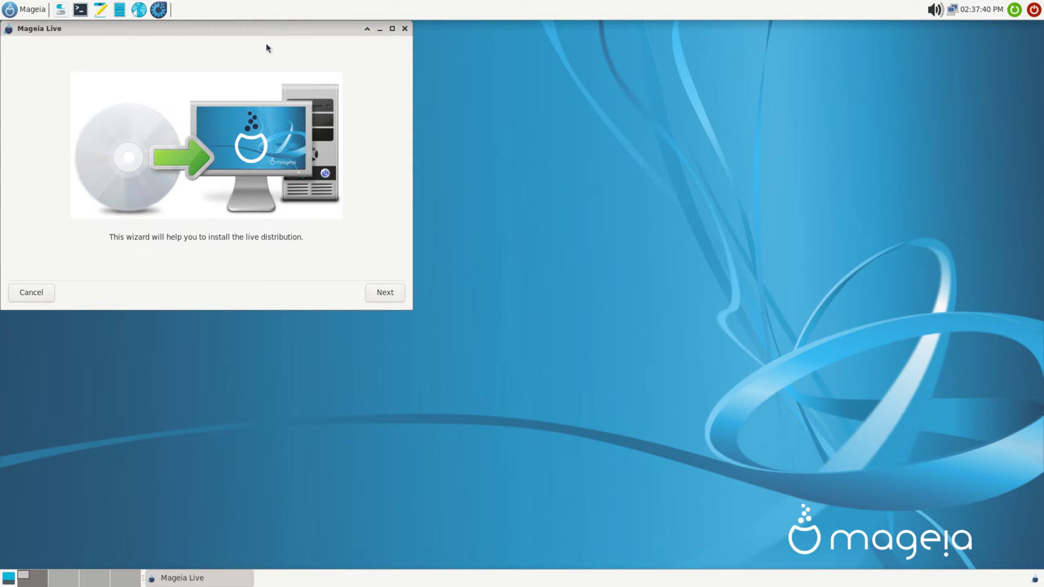
{"action": "left_click_drag", "start_coordinate": [241, 38], "coordinate": [517, 180]}
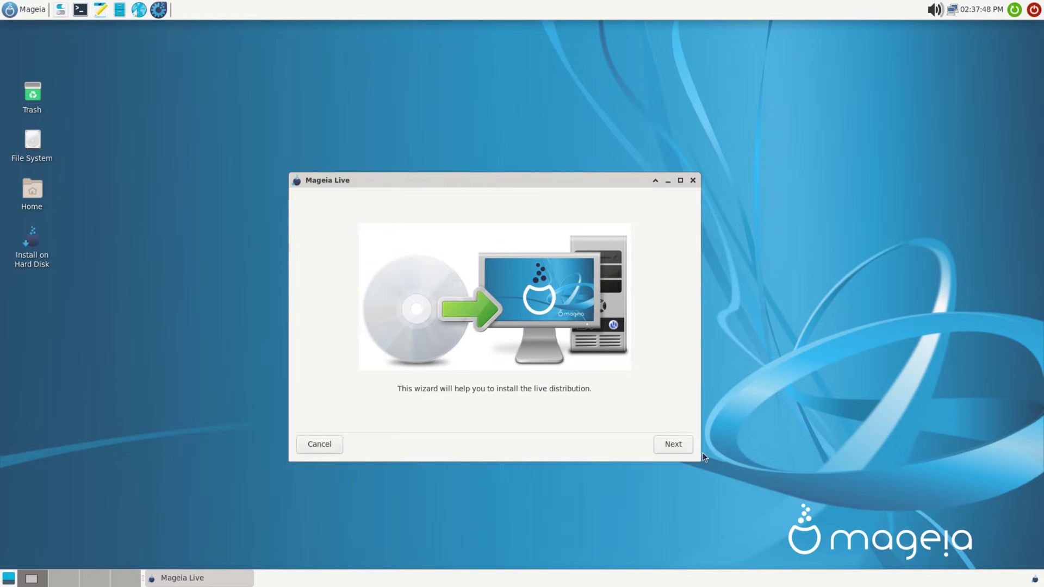
{"action": "left_click", "coordinate": [673, 444]}
Step: Accept the default partitioning and remove the unused hardware support and localization packages
{"action": "left_click", "coordinate": [672, 442]}
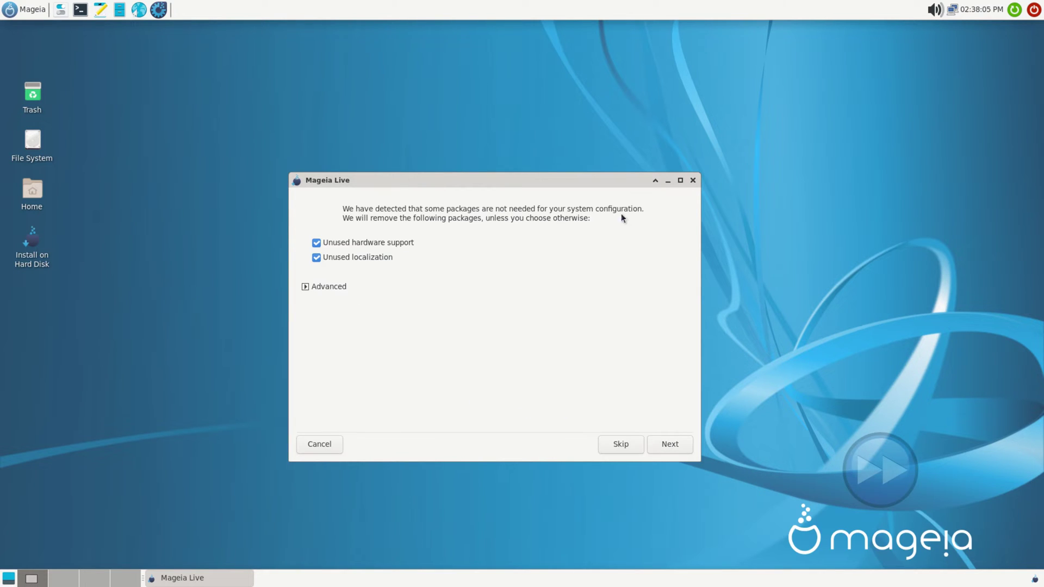
{"action": "left_click", "coordinate": [328, 287]}
{"action": "scroll", "coordinate": [443, 328], "scroll_direction": "down", "scroll_amount": 15}
{"action": "left_click", "coordinate": [684, 464]}
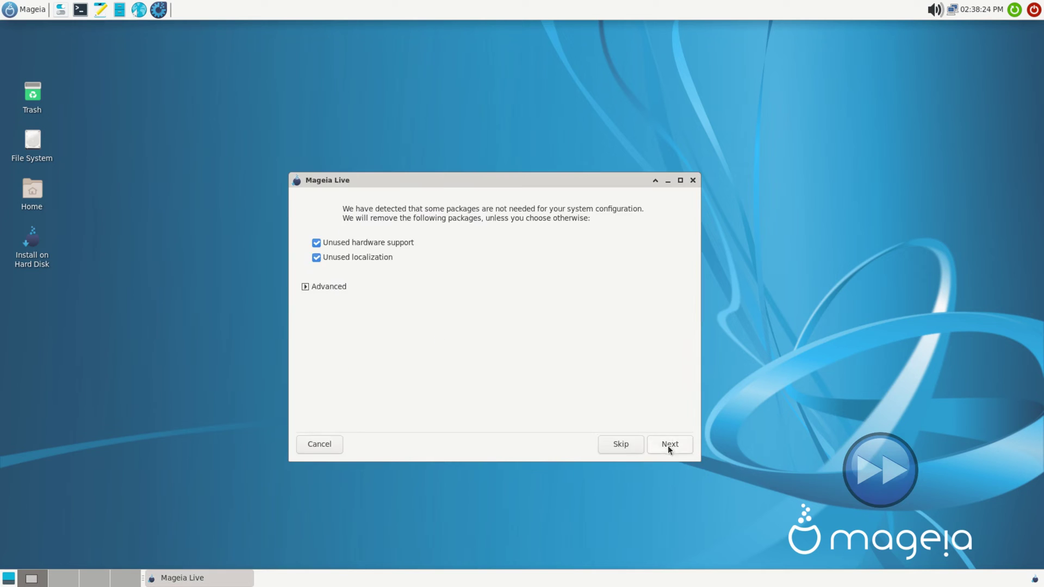
{"action": "left_click", "coordinate": [670, 448]}
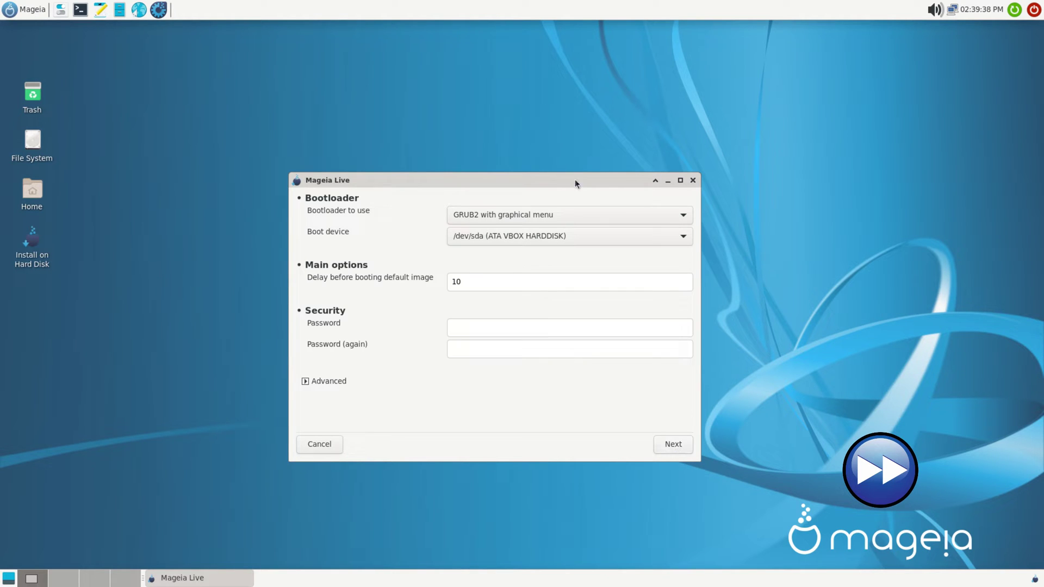
Step: Set the boot delay to 02 and enter a bootloader password in both password fields
{"action": "left_click_drag", "start_coordinate": [463, 281], "coordinate": [433, 278]}
{"action": "type", "text": "02"}
{"action": "left_click", "coordinate": [466, 328]}
{"action": "type", "text": "●●"}
{"action": "left_click", "coordinate": [463, 347]}
{"action": "type", "text": "●●"}
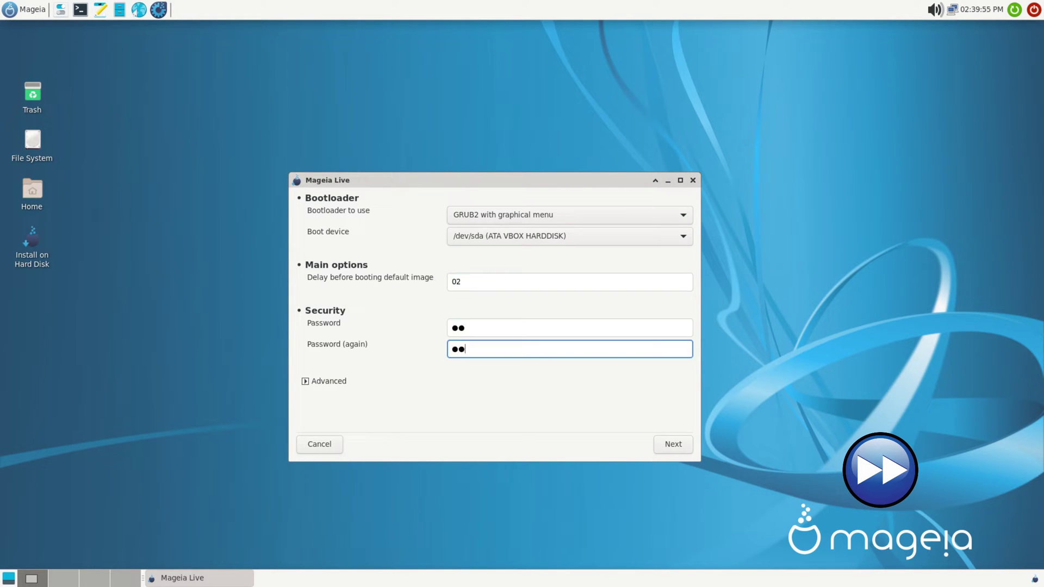
Step: Install the bootloader and agree to download updated packages
{"action": "left_click", "coordinate": [666, 443]}
{"action": "left_click", "coordinate": [666, 442]}
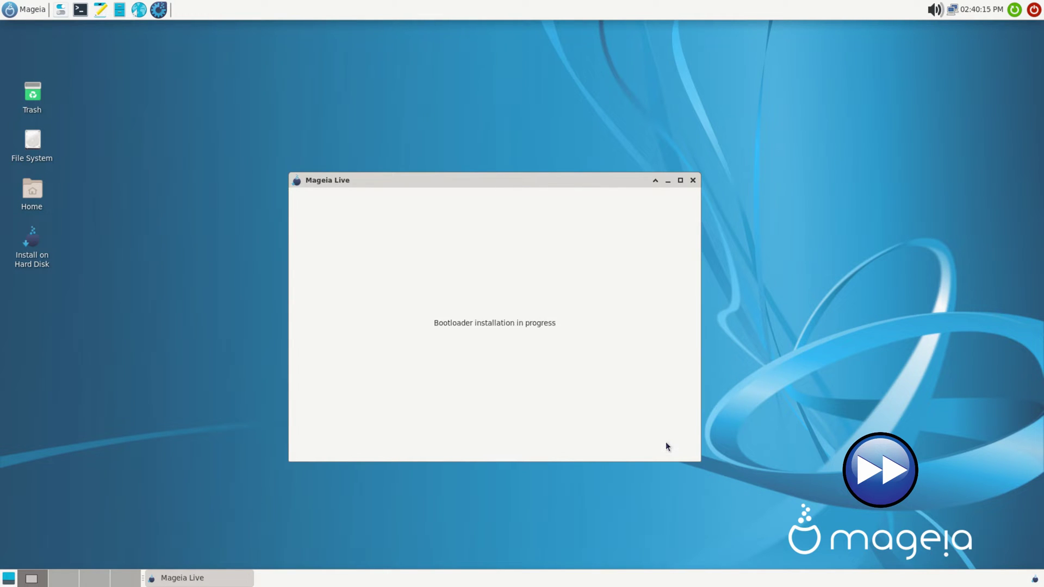
{"action": "left_click", "coordinate": [671, 443]}
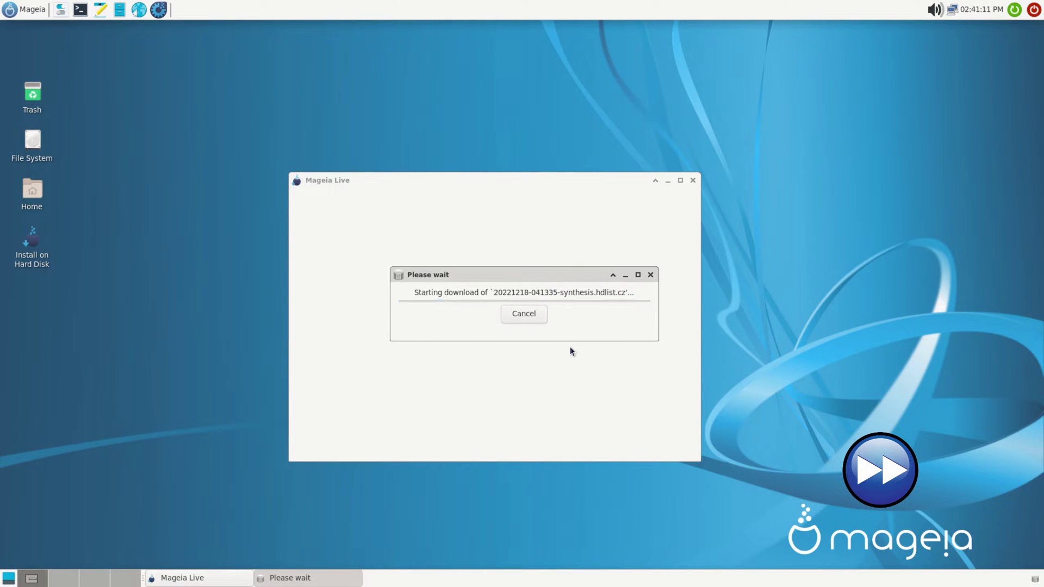
Step: Install the 12 listed packages and the full 548-package upgrade, acknowledging both restart notices
{"action": "left_click", "coordinate": [673, 445]}
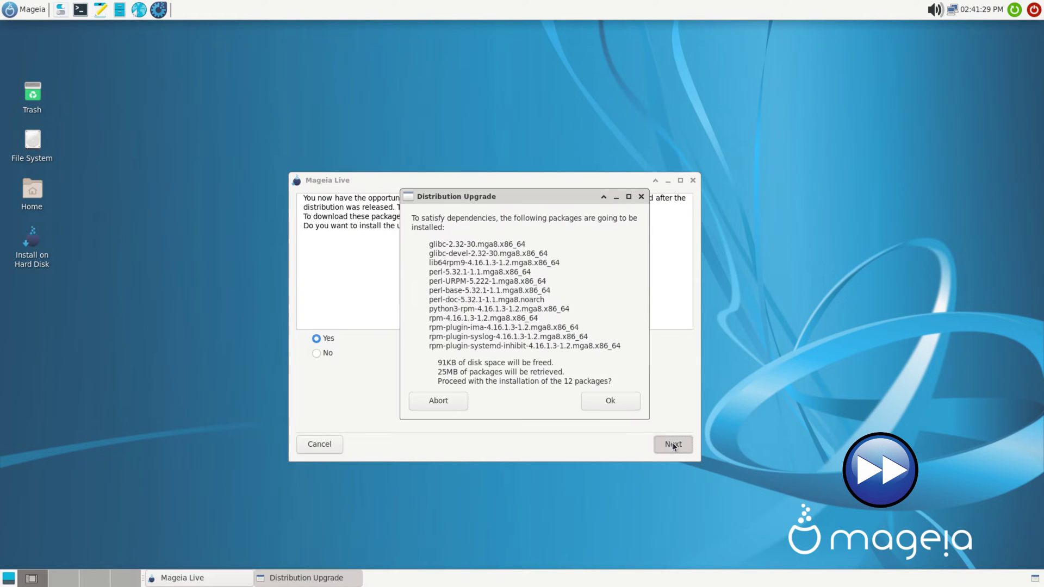
{"action": "left_click", "coordinate": [609, 401]}
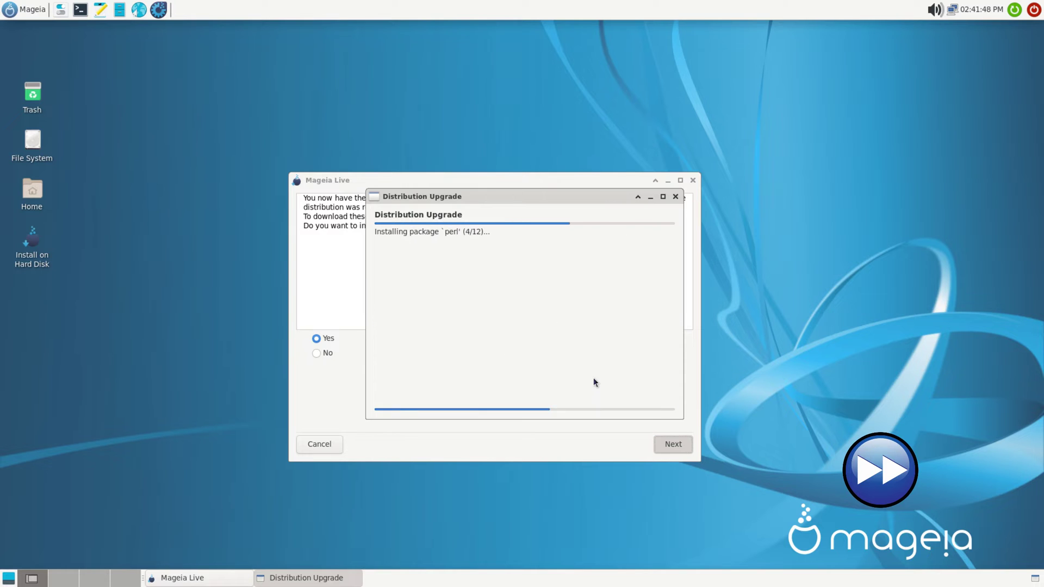
{"action": "left_click", "coordinate": [589, 333]}
{"action": "left_click", "coordinate": [606, 389]}
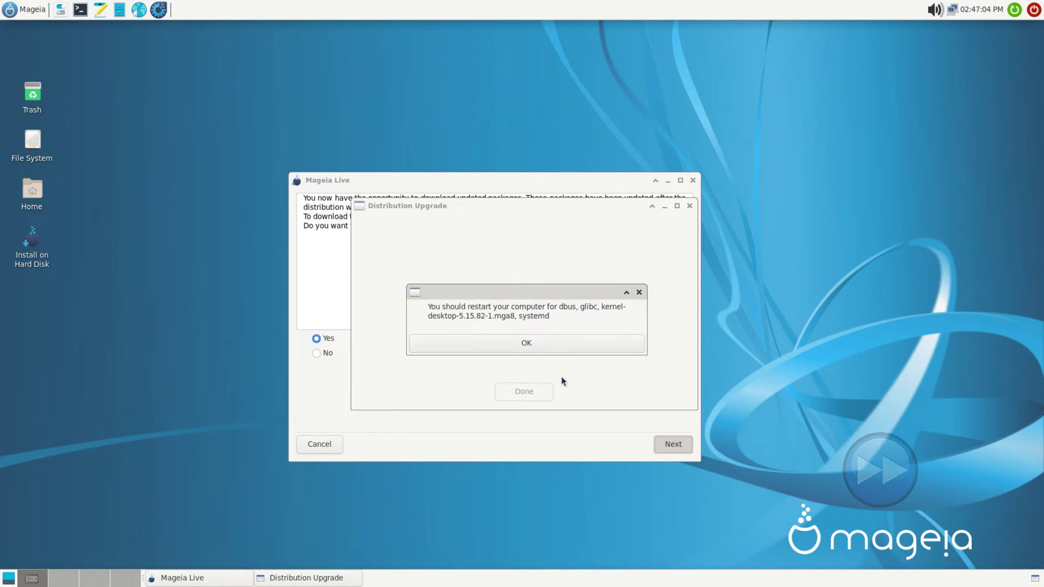
{"action": "left_click", "coordinate": [538, 342]}
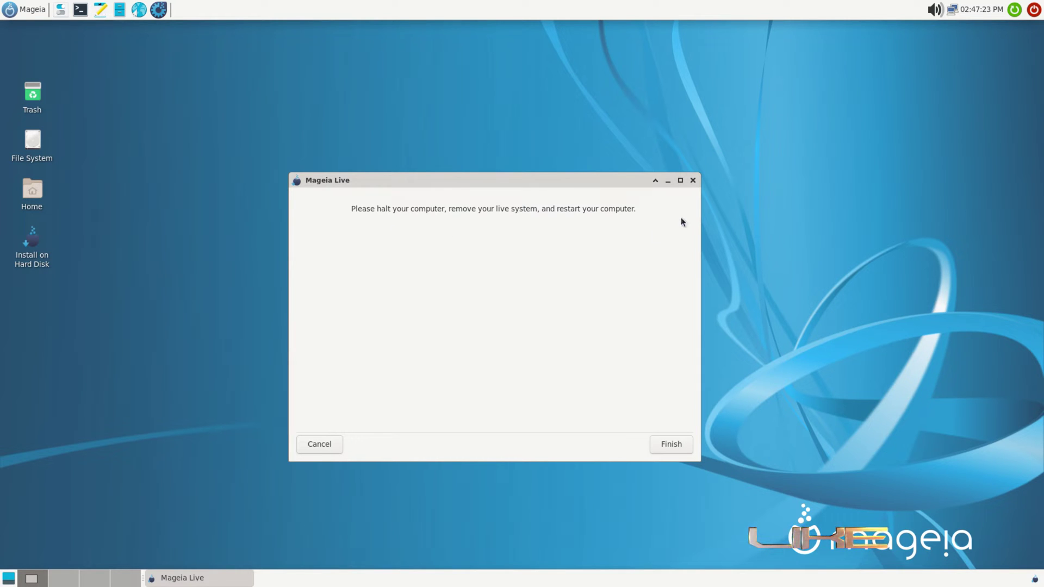
Step: Finish the installer and restart the live system from the Mageia menu's log-out options
{"action": "left_click", "coordinate": [667, 445]}
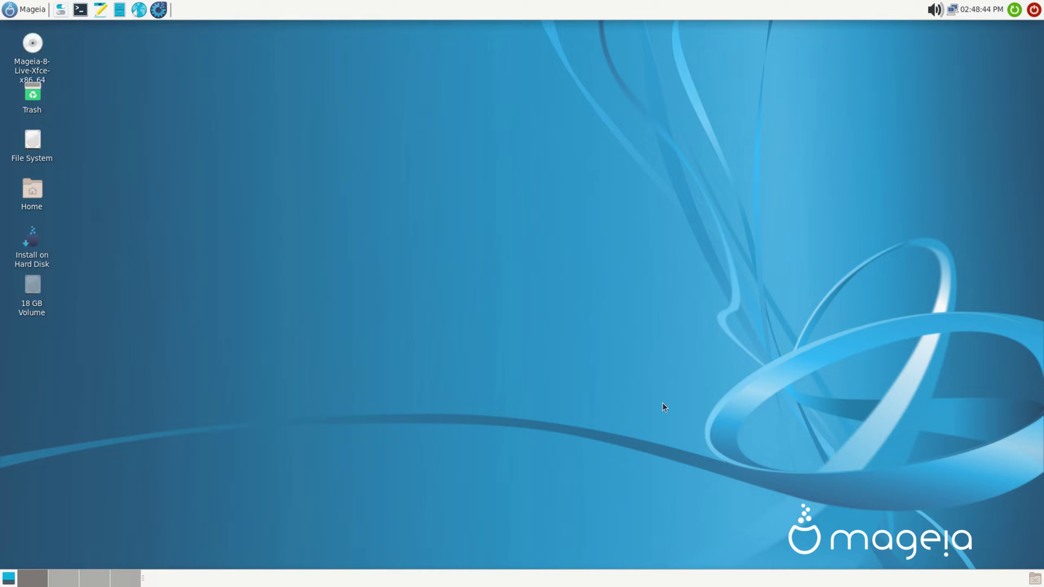
{"action": "left_click", "coordinate": [9, 11]}
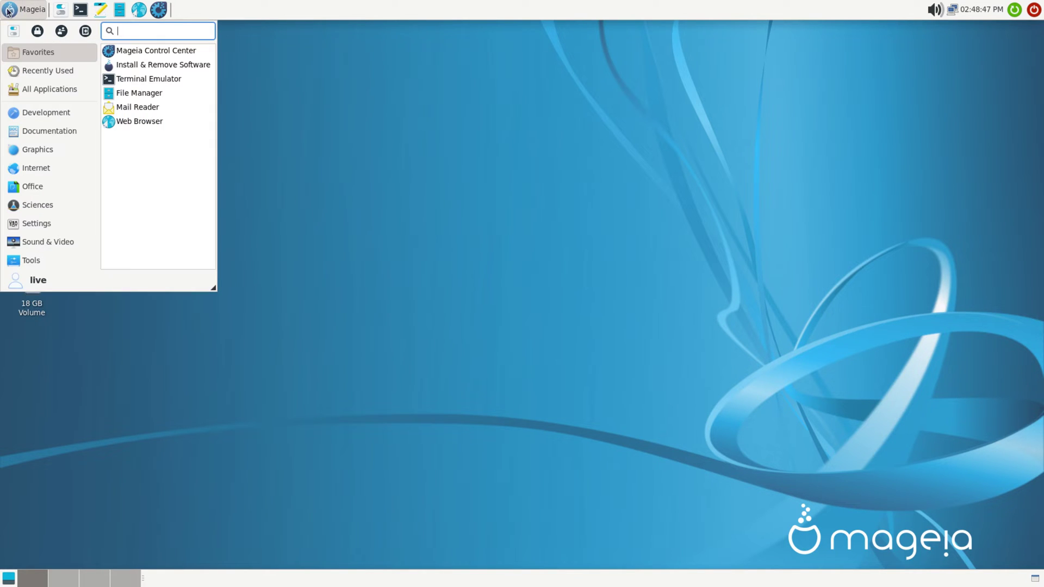
{"action": "left_click", "coordinate": [85, 32]}
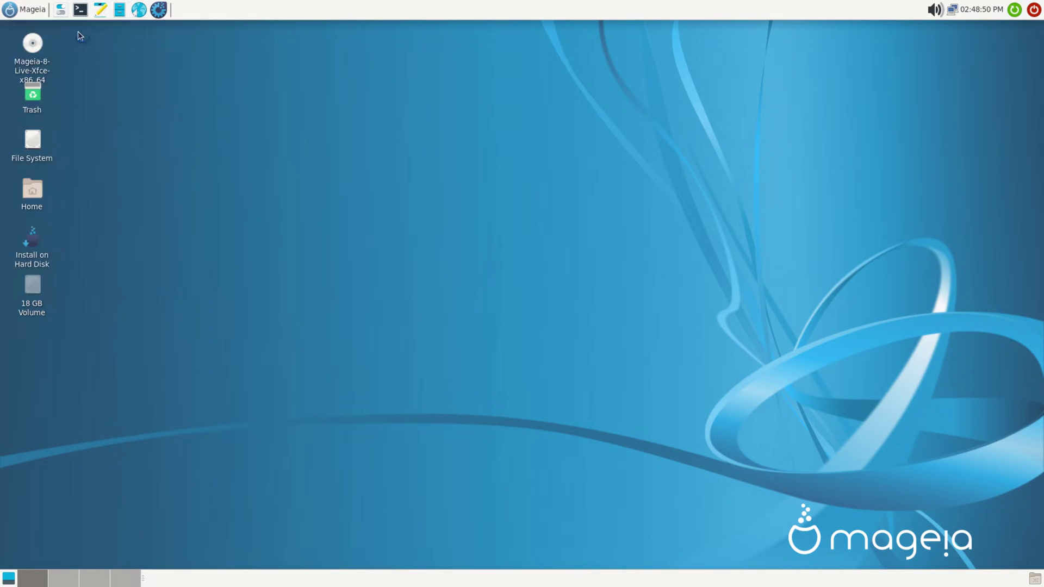
{"action": "left_click", "coordinate": [511, 263]}
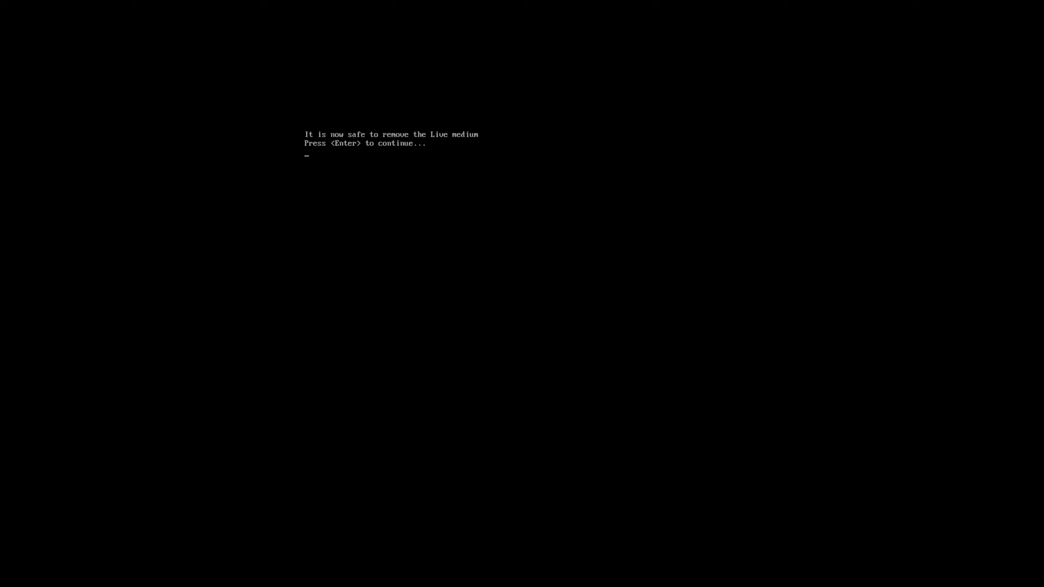
Step: Confirm in the VM's Storage settings that the optical drive is empty, then continue rebooting from disk
{"action": "key", "text": "ctrl+Home"}
{"action": "mouse_move", "coordinate": [573, 316]}
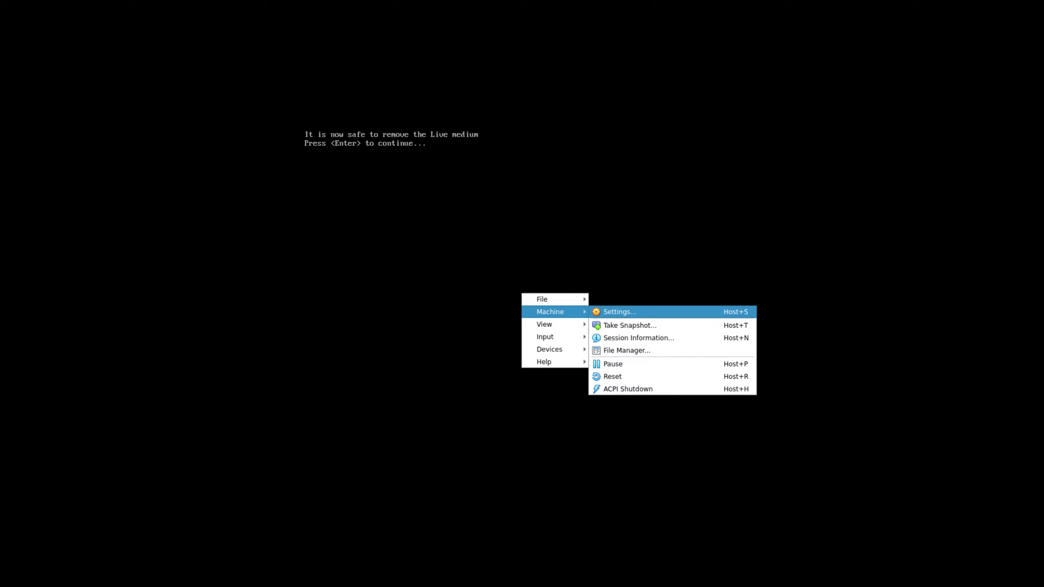
{"action": "left_click", "coordinate": [629, 312]}
{"action": "left_click", "coordinate": [373, 220]}
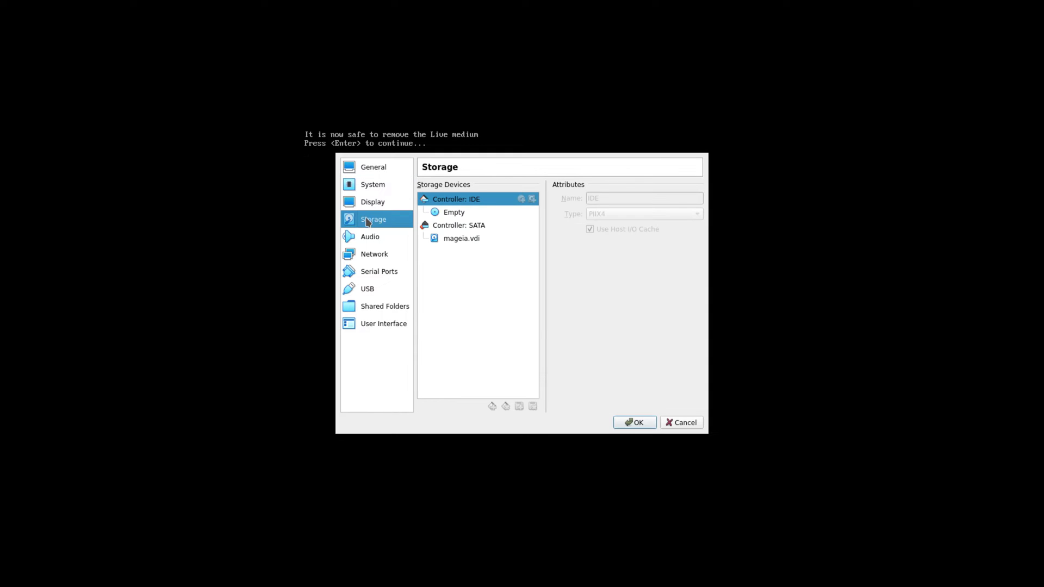
{"action": "left_click", "coordinate": [639, 422]}
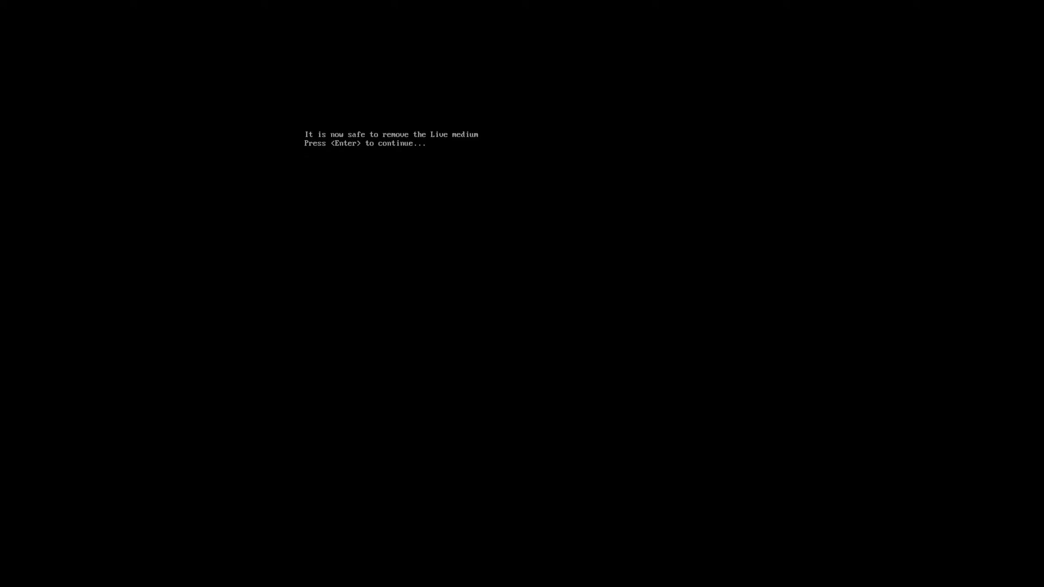
{"action": "key", "text": "Return"}
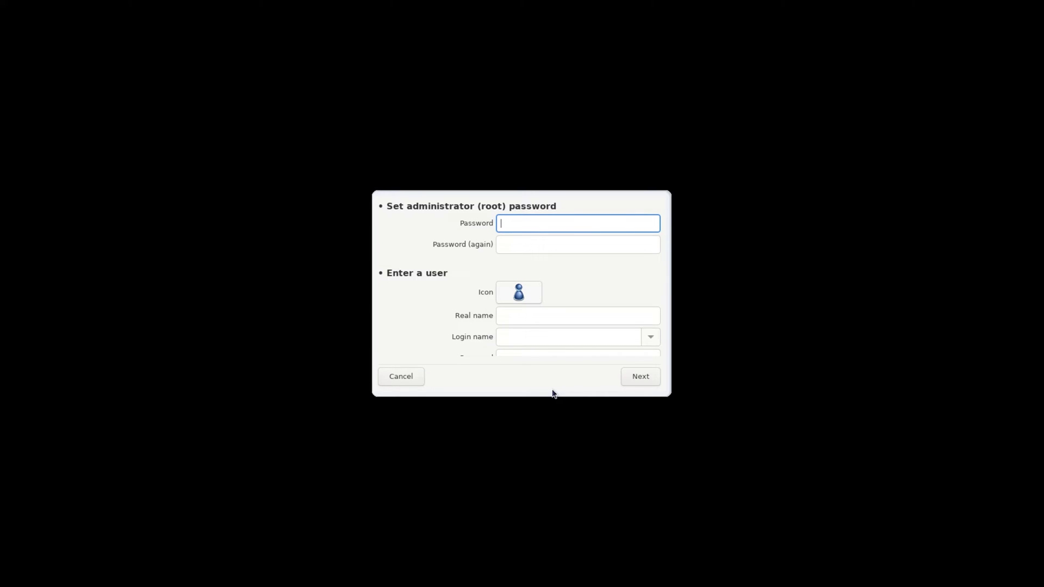
Step: Set the root administrator password, entering it twice
{"action": "type", "text": "••"}
{"action": "key", "text": "Tab"}
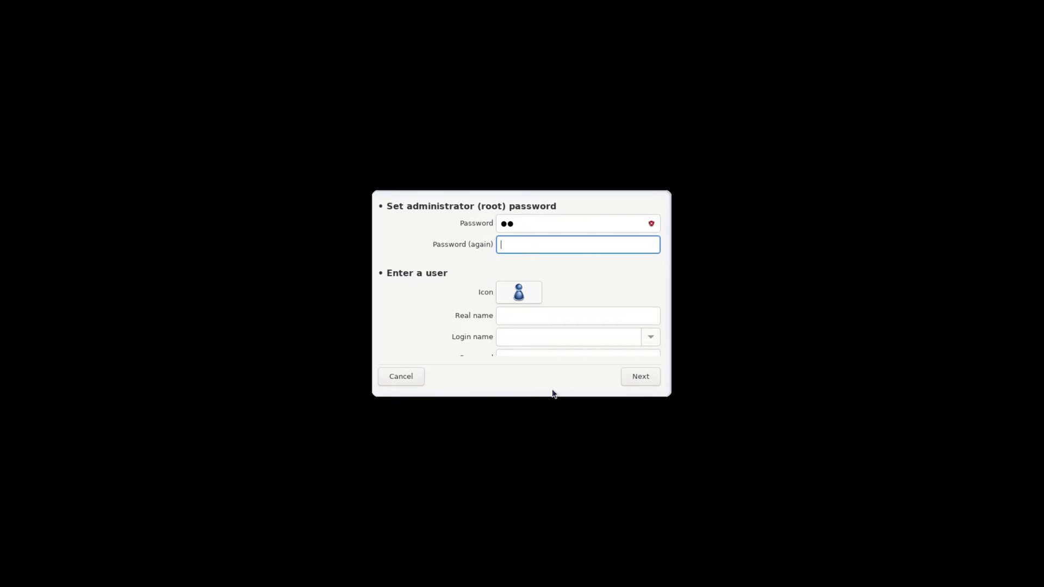
{"action": "type", "text": "••"}
Step: Create a user account with a real name, login name and password entered twice
{"action": "left_click", "coordinate": [514, 318]}
{"action": "type", "text": "L"}
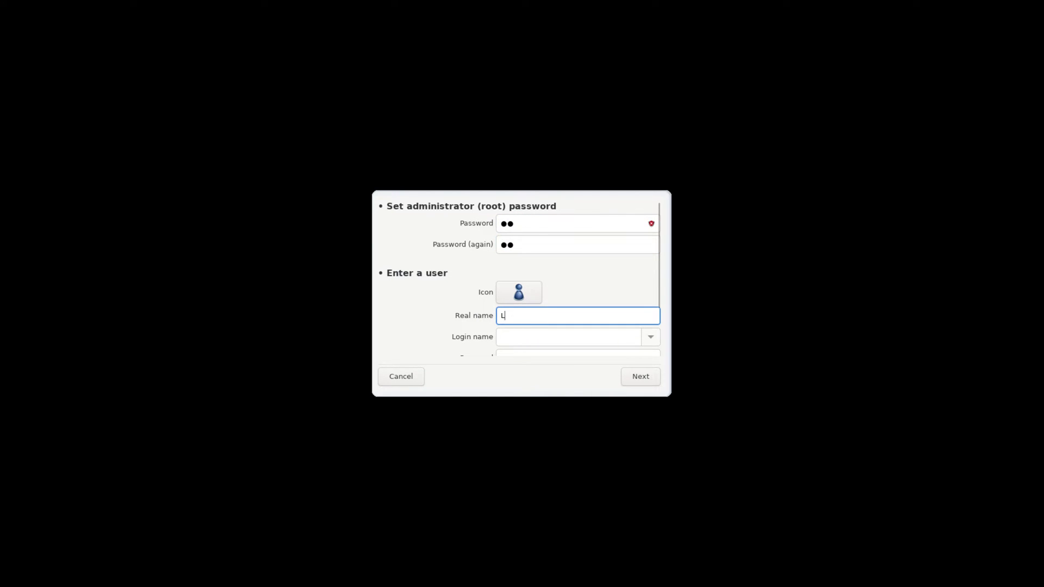
{"action": "type", "text": "inuxHub"}
{"action": "left_click", "coordinate": [505, 338]}
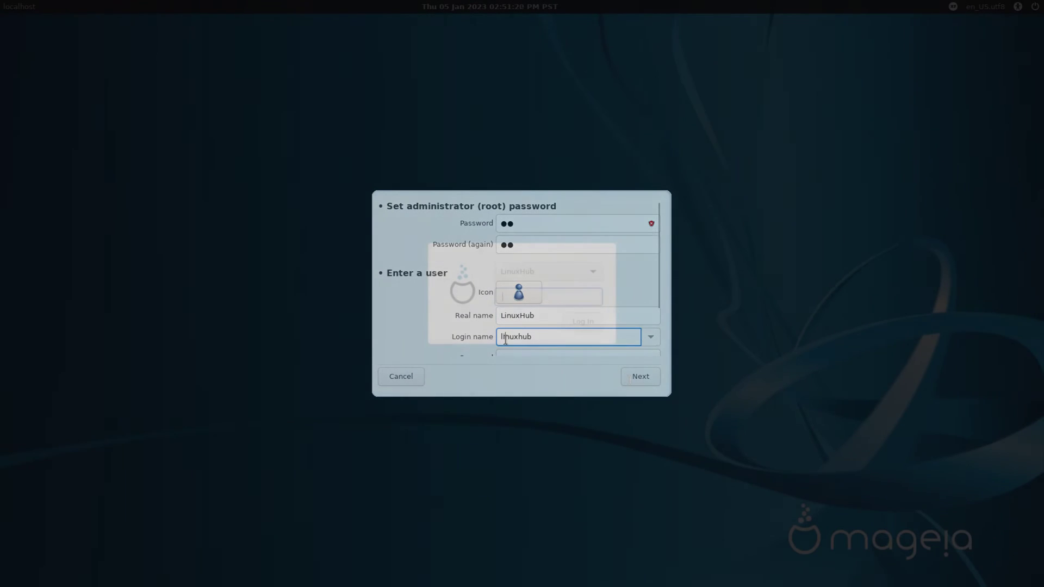
{"action": "key", "text": "Tab"}
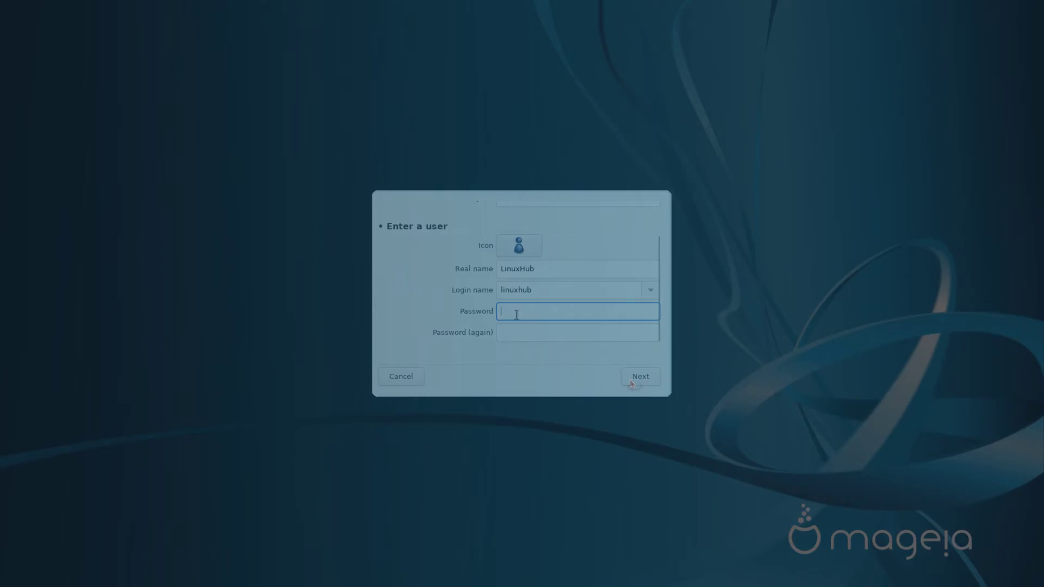
{"action": "type", "text": "12"}
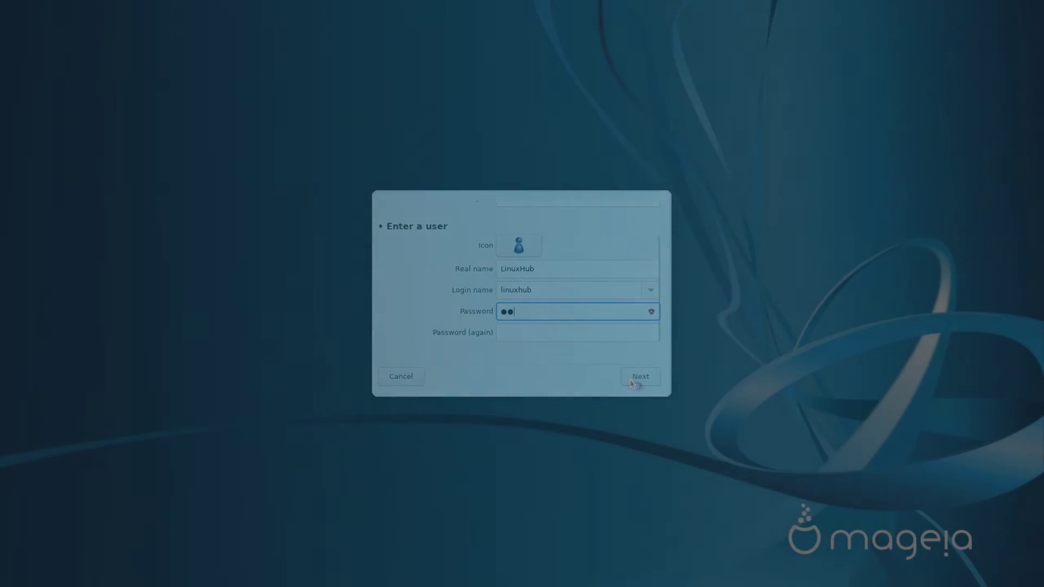
{"action": "key", "text": "Tab"}
{"action": "type", "text": "12"}
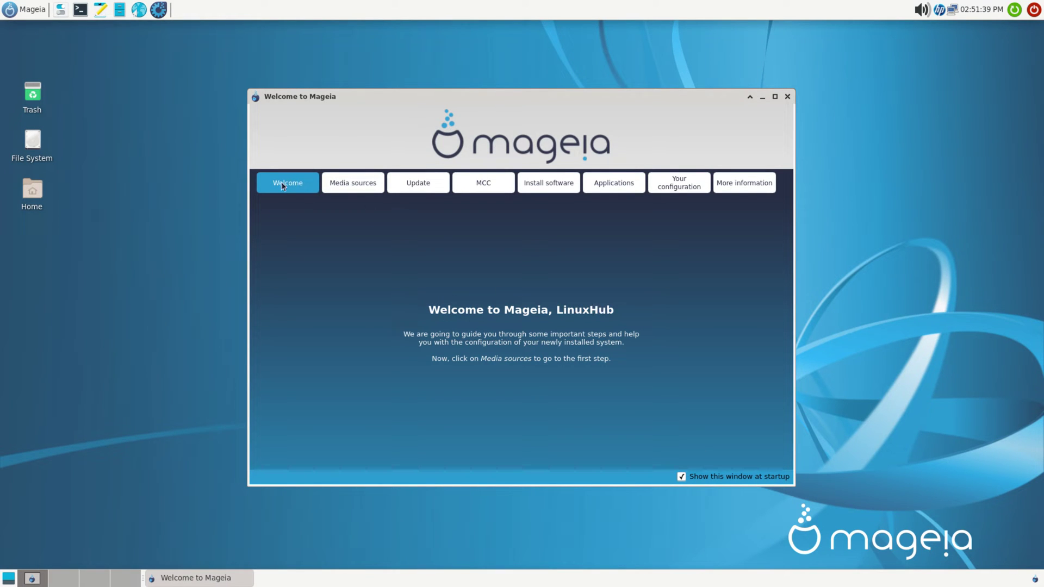
Step: Open the media configuration from the Media sources page, authenticating with the root password
{"action": "left_click", "coordinate": [353, 185]}
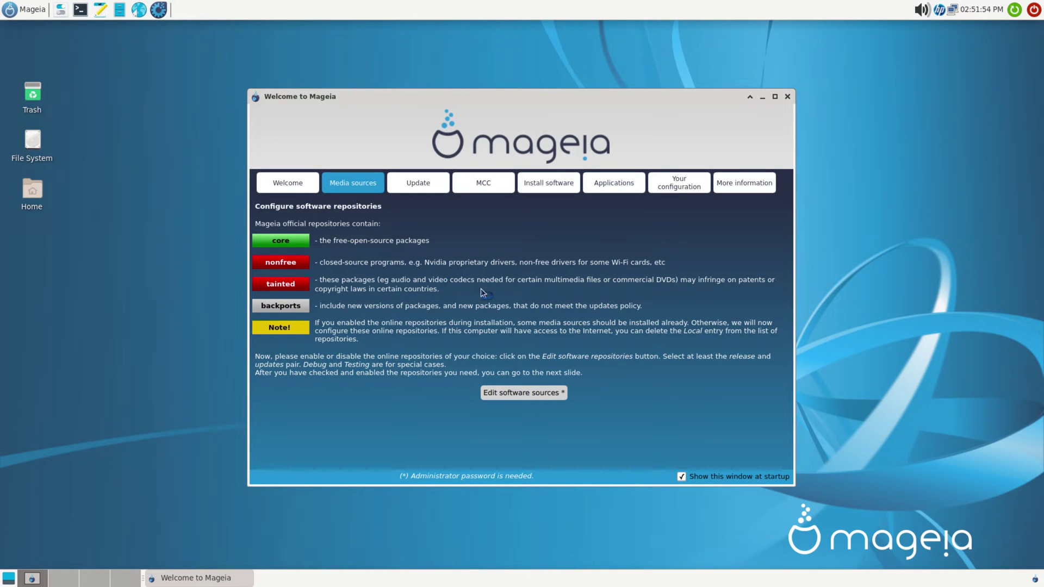
{"action": "left_click", "coordinate": [516, 394]}
{"action": "type", "text": "***"}
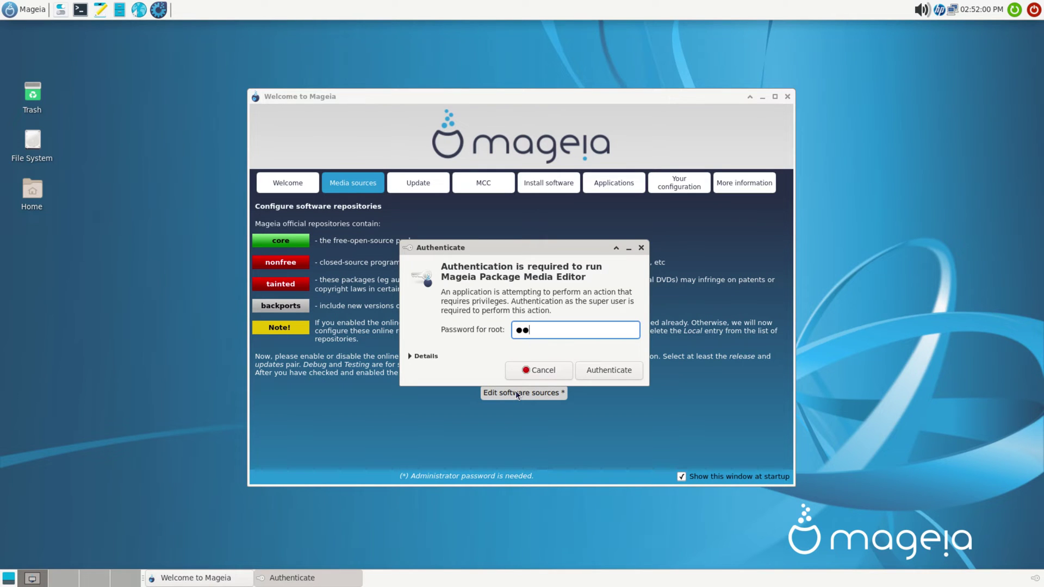
{"action": "key", "text": "Return"}
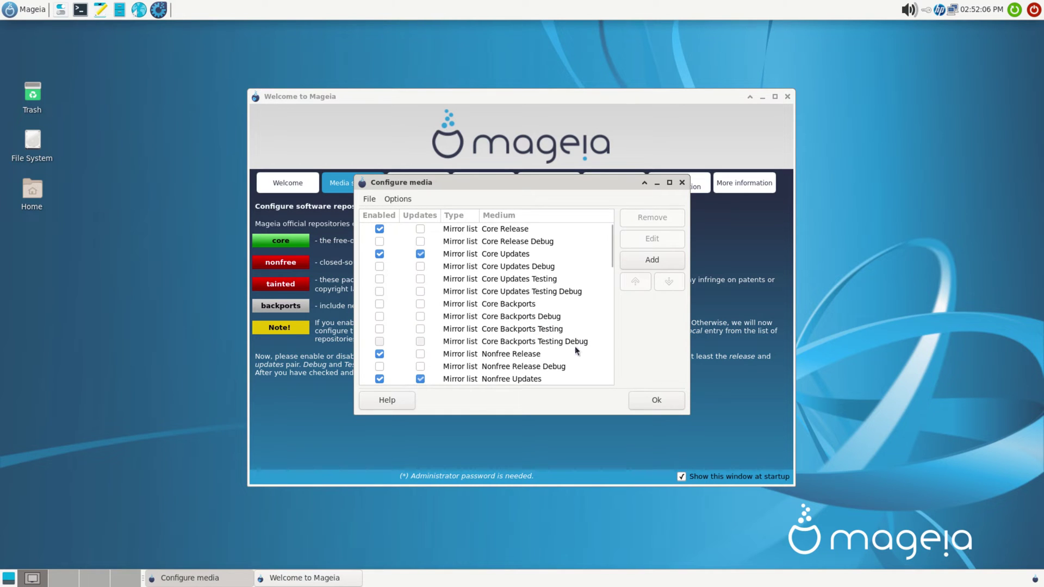
Step: Review the repository list, with Core and Nonfree release and updates enabled, then close it
{"action": "scroll", "coordinate": [522, 320], "scroll_direction": "down", "scroll_amount": 1}
{"action": "scroll", "coordinate": [522, 318], "scroll_direction": "down", "scroll_amount": 5}
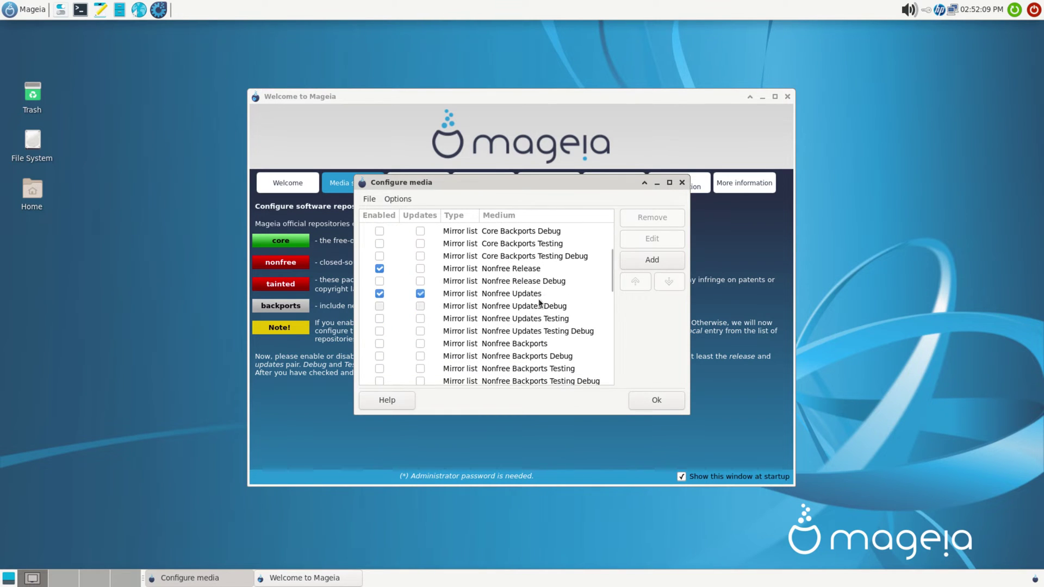
{"action": "scroll", "coordinate": [551, 272], "scroll_direction": "down", "scroll_amount": 1}
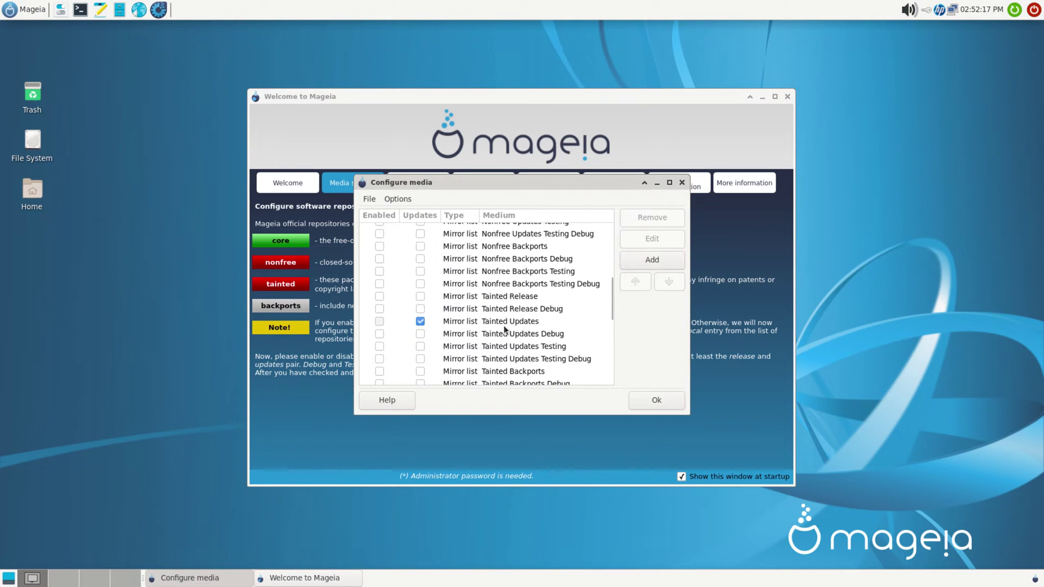
{"action": "scroll", "coordinate": [505, 329], "scroll_direction": "down", "scroll_amount": 4}
{"action": "left_click", "coordinate": [662, 402]}
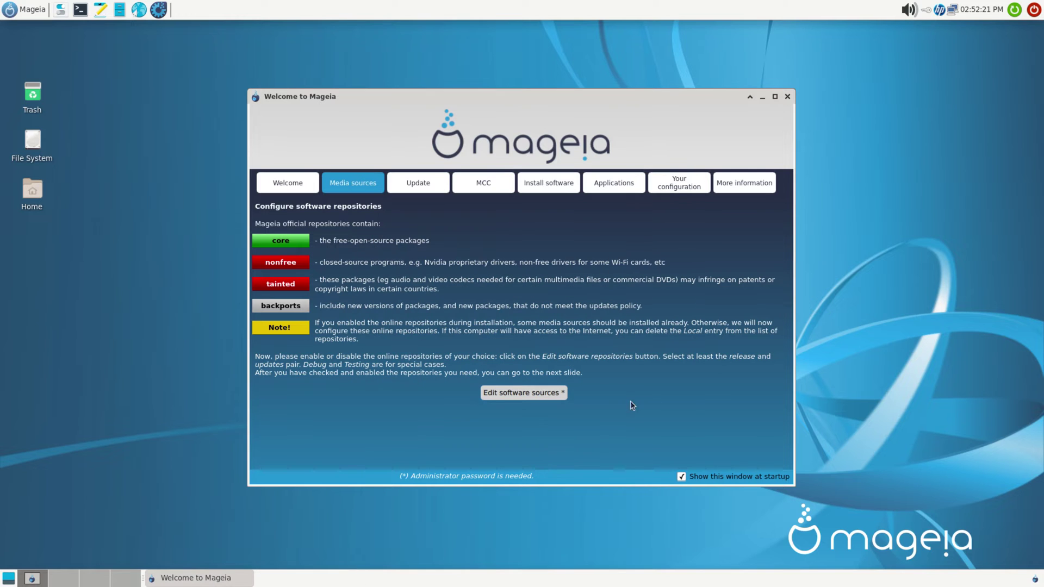
Step: Check for system updates as root, approving the mirror without asking again, and close the empty list
{"action": "left_click", "coordinate": [412, 184]}
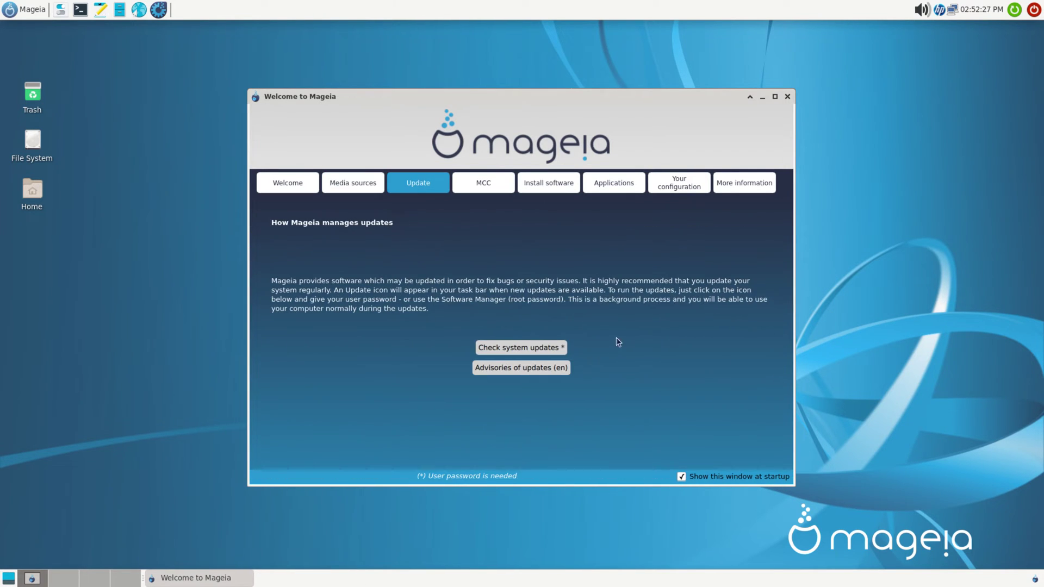
{"action": "left_click", "coordinate": [504, 349]}
{"action": "type", "text": "********"}
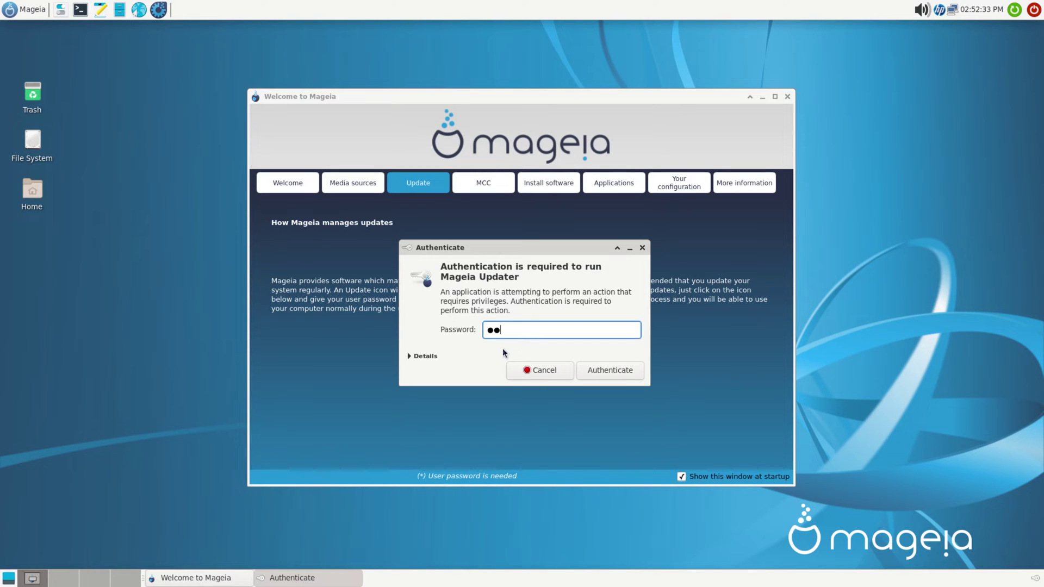
{"action": "key", "text": "Return"}
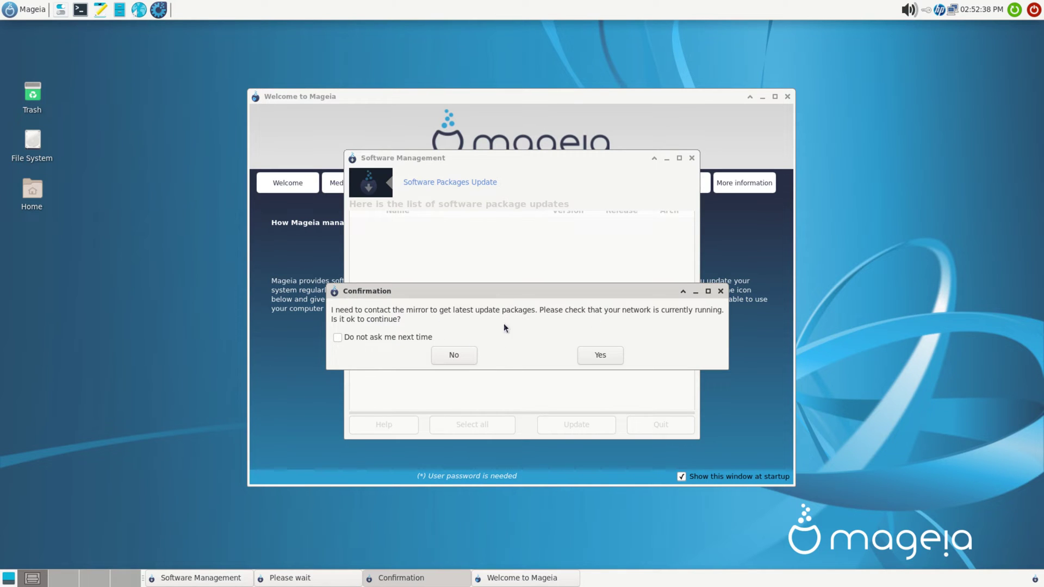
{"action": "left_click", "coordinate": [338, 336]}
{"action": "left_click", "coordinate": [601, 355]}
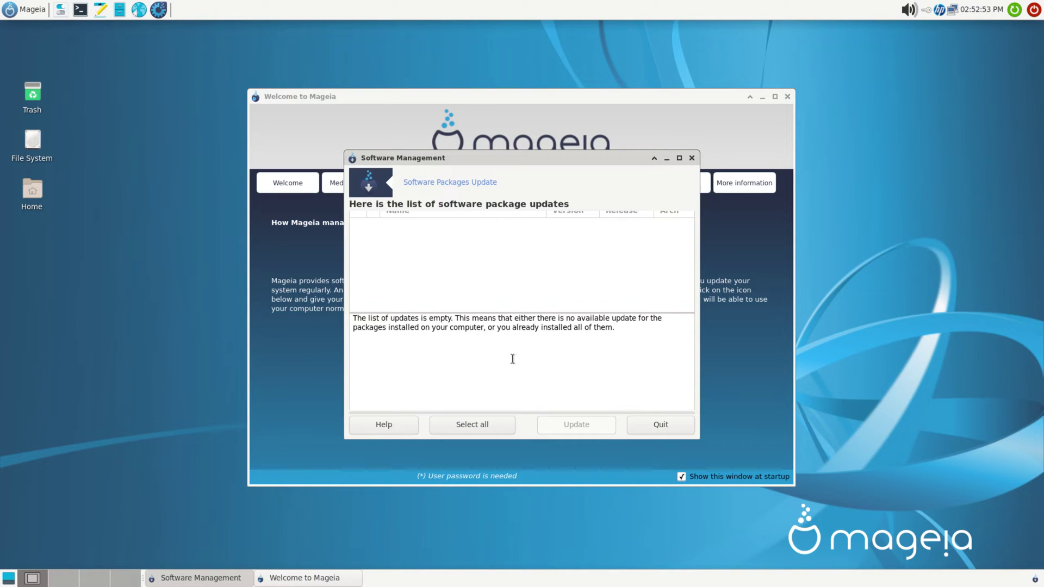
{"action": "left_click", "coordinate": [661, 425]}
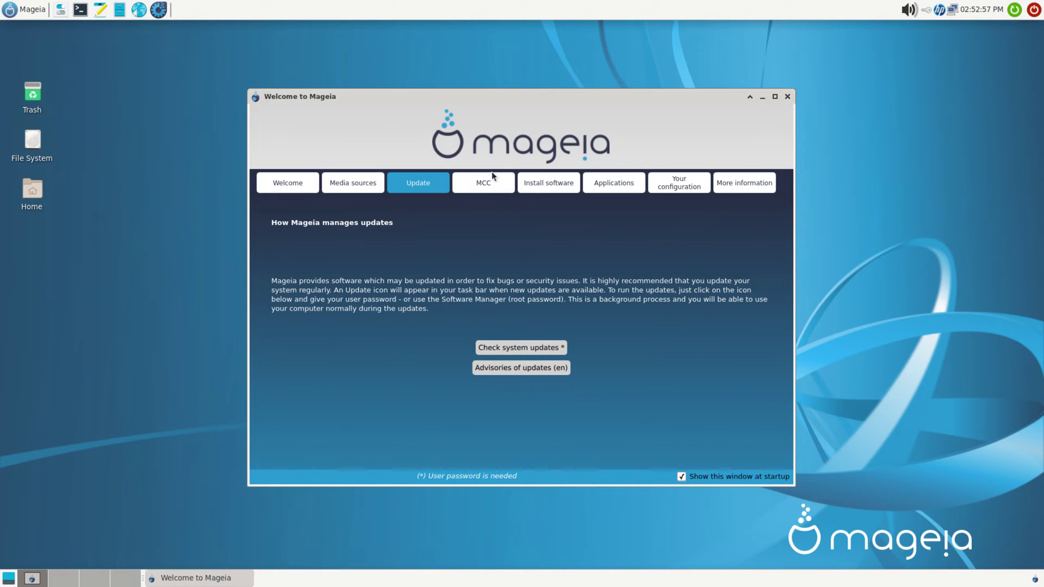
Step: Browse the MCC, Install software and Applications pages, viewing Games then Featured apps
{"action": "left_click", "coordinate": [478, 188]}
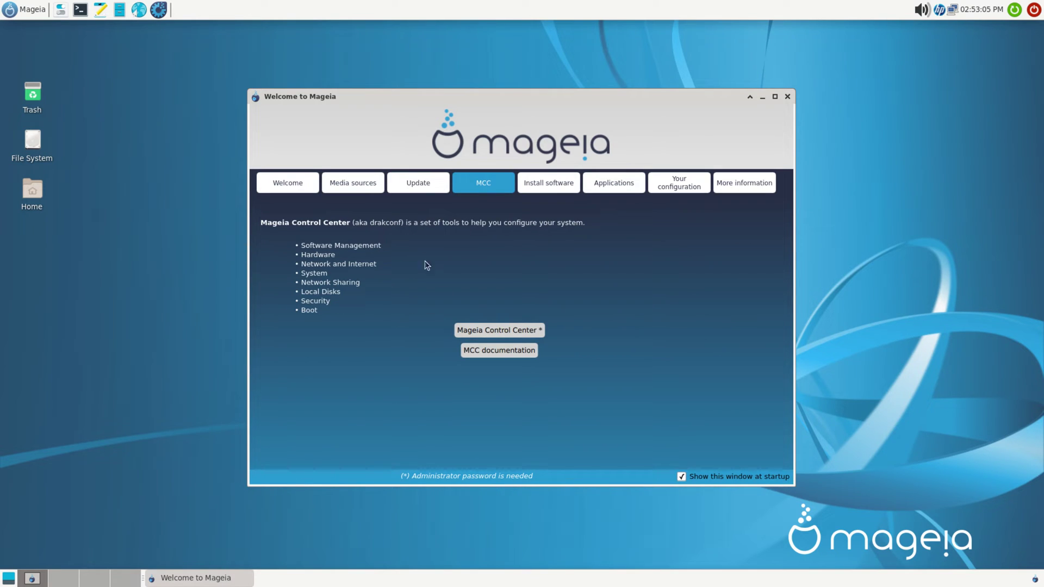
{"action": "left_click", "coordinate": [553, 183]}
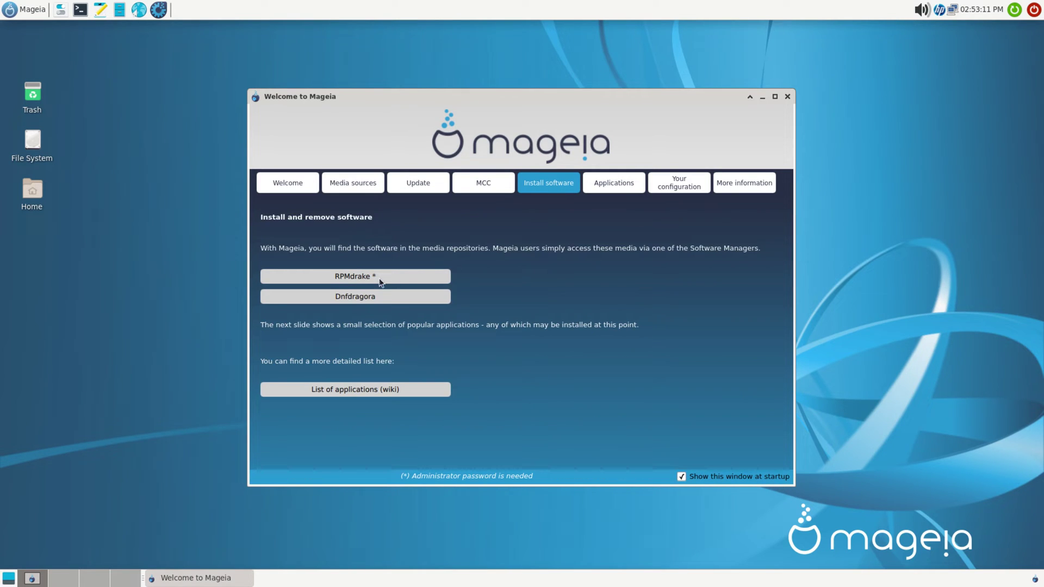
{"action": "left_click", "coordinate": [610, 181]}
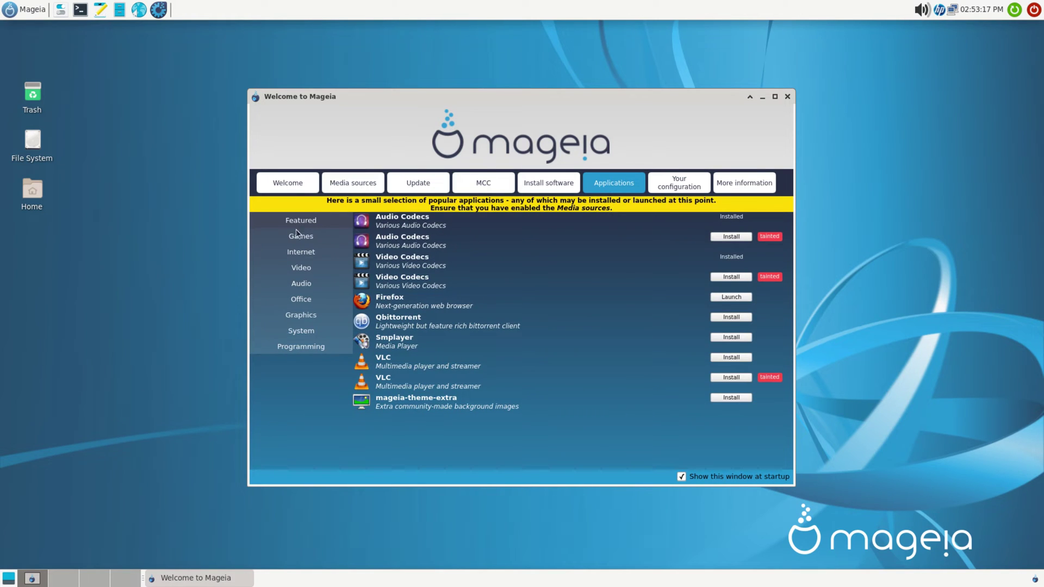
{"action": "left_click", "coordinate": [292, 236]}
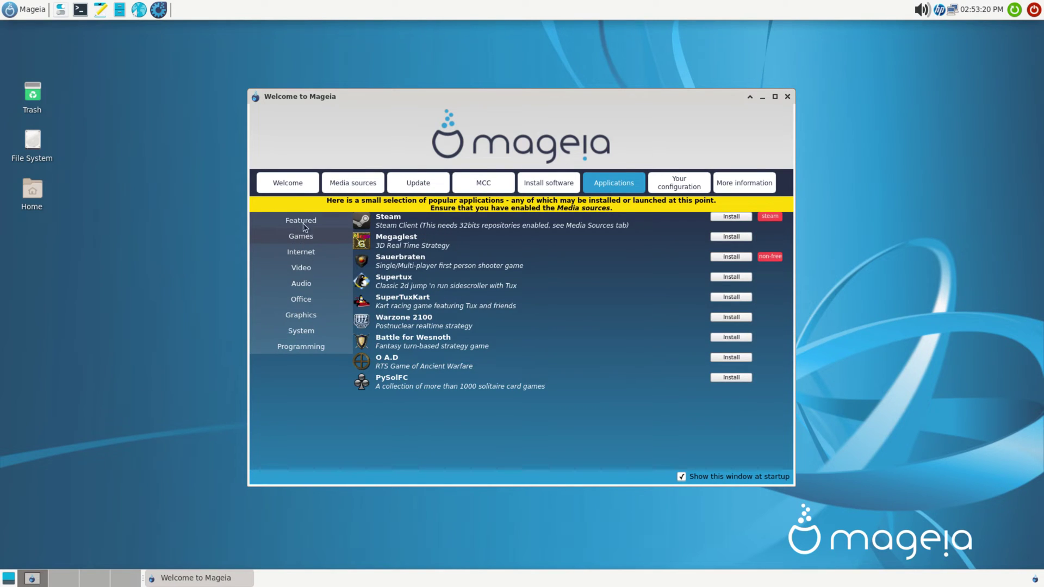
{"action": "left_click", "coordinate": [300, 223]}
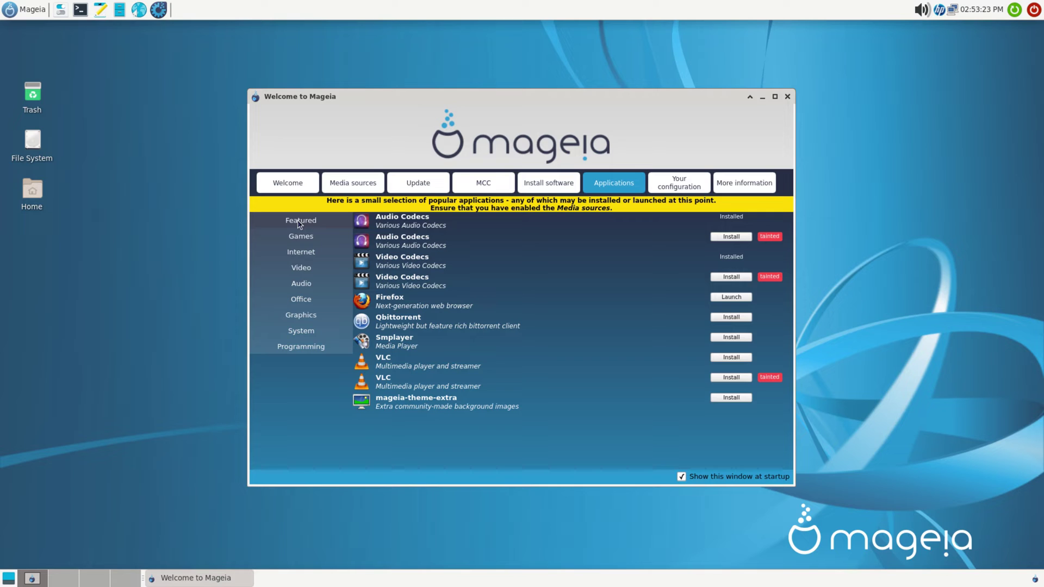
Step: Try installing the tainted Audio Codecs twice, dismissing the tainted-repositories-not-enabled warning
{"action": "left_click", "coordinate": [729, 238]}
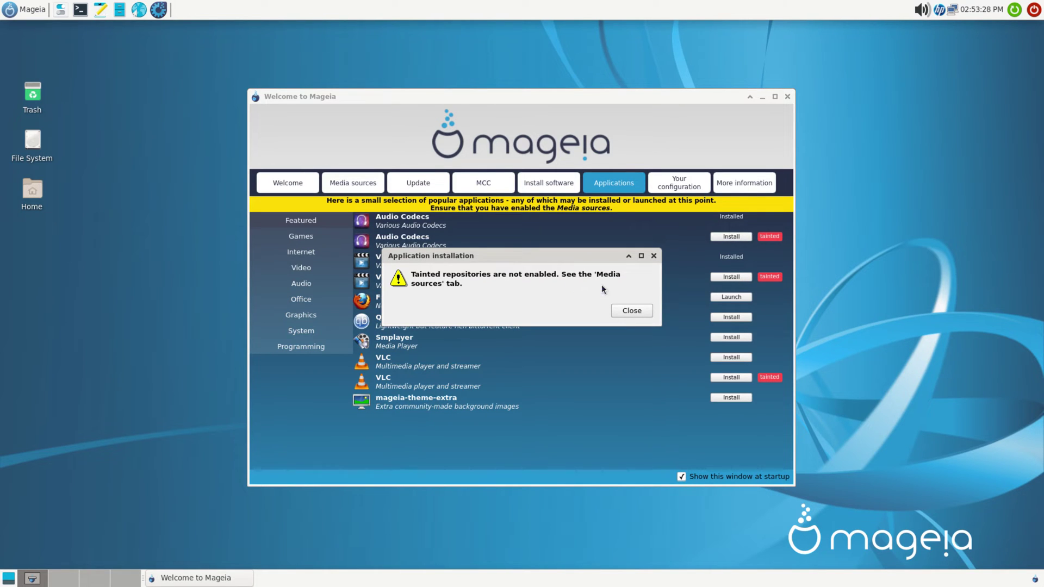
{"action": "left_click", "coordinate": [626, 312]}
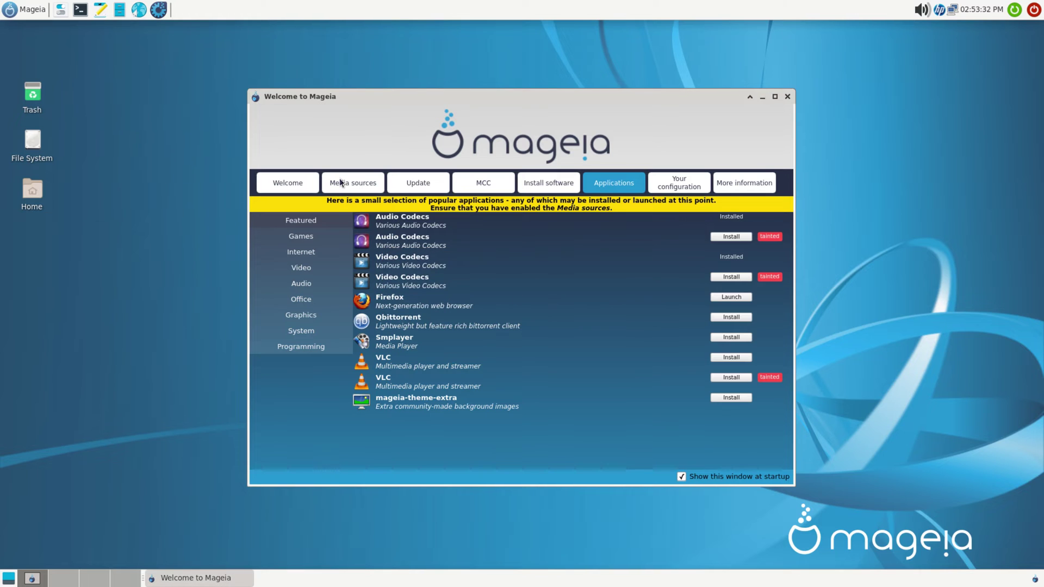
{"action": "left_click", "coordinate": [731, 238]}
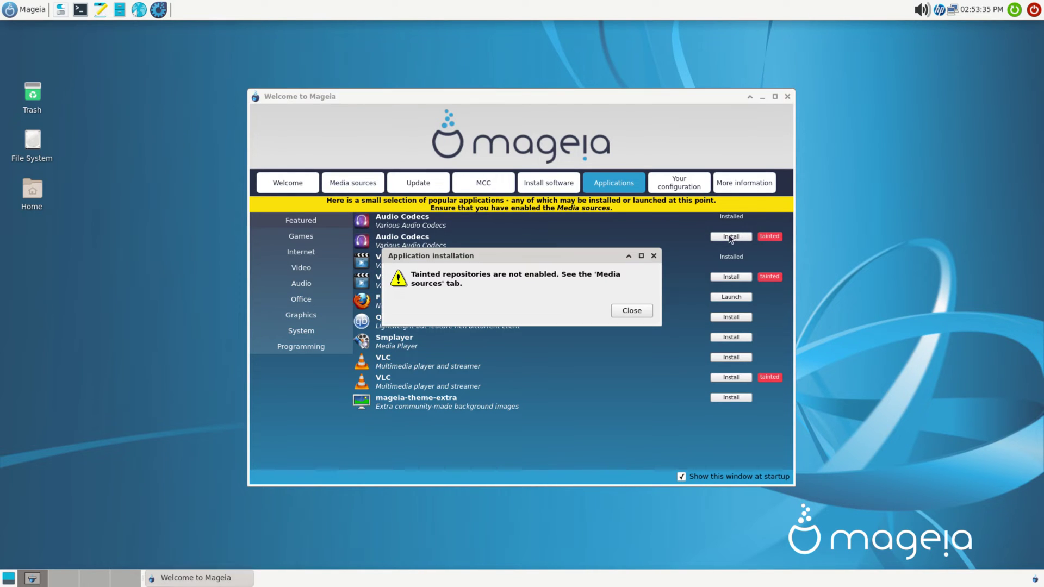
{"action": "left_click", "coordinate": [632, 312]}
Step: As root, tick Enabled for the Tainted Updates and Tainted Release media in Software sources and save
{"action": "left_click", "coordinate": [359, 184]}
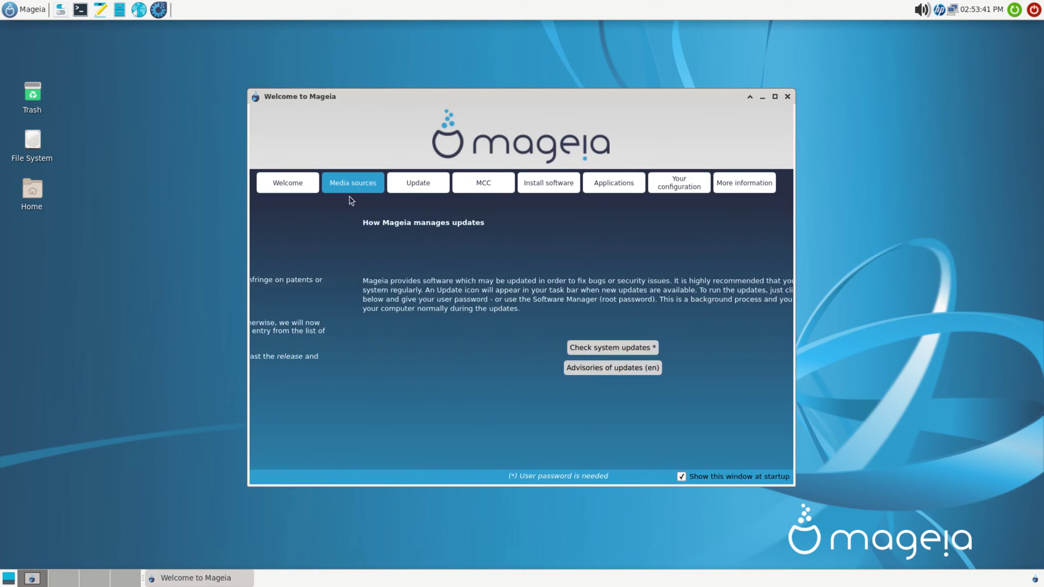
{"action": "left_click", "coordinate": [532, 393]}
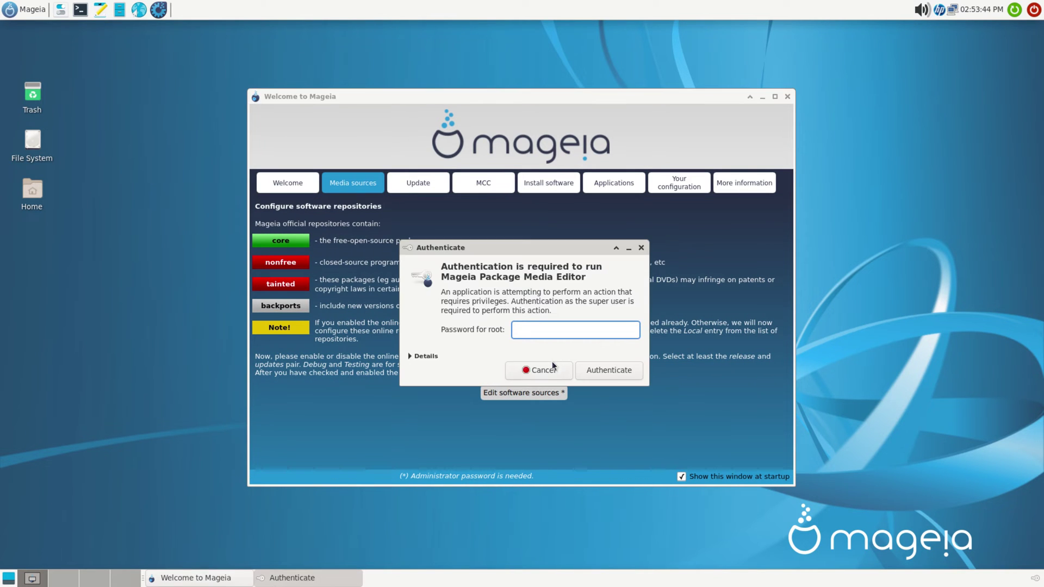
{"action": "key", "text": "Return"}
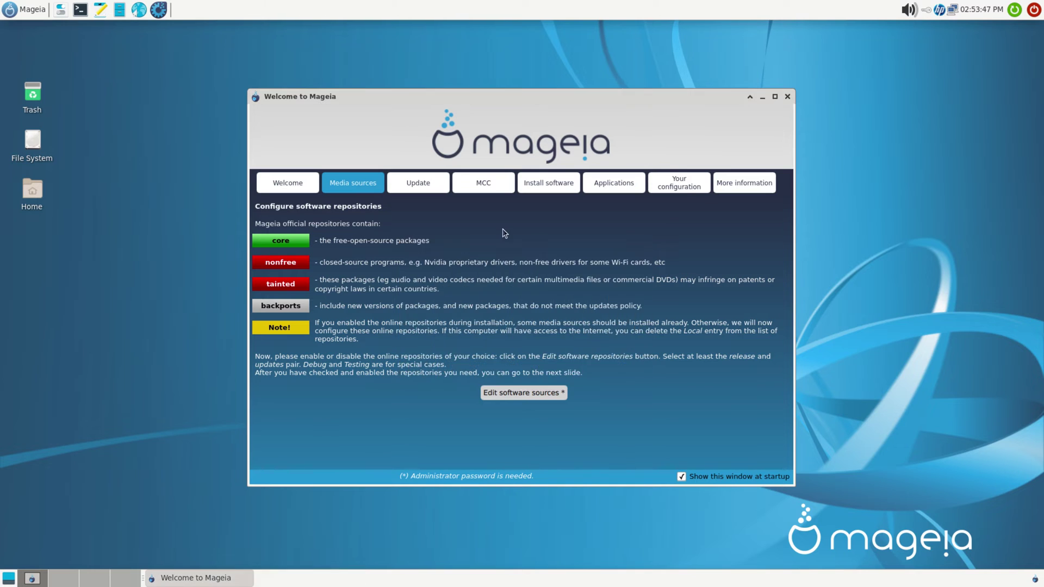
{"action": "scroll", "coordinate": [496, 260], "scroll_direction": "down", "scroll_amount": 7}
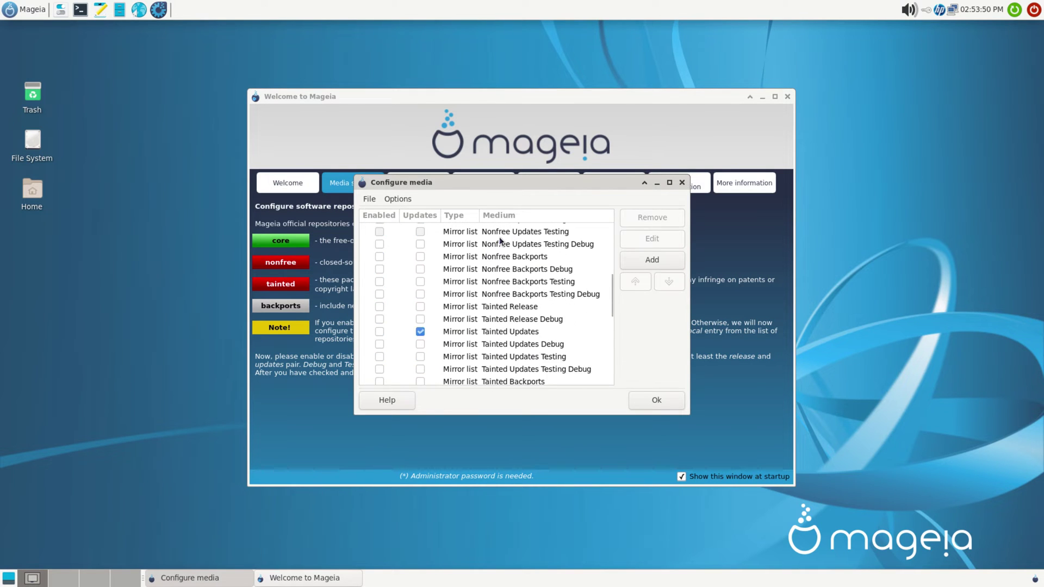
{"action": "scroll", "coordinate": [489, 288], "scroll_direction": "down", "scroll_amount": 2}
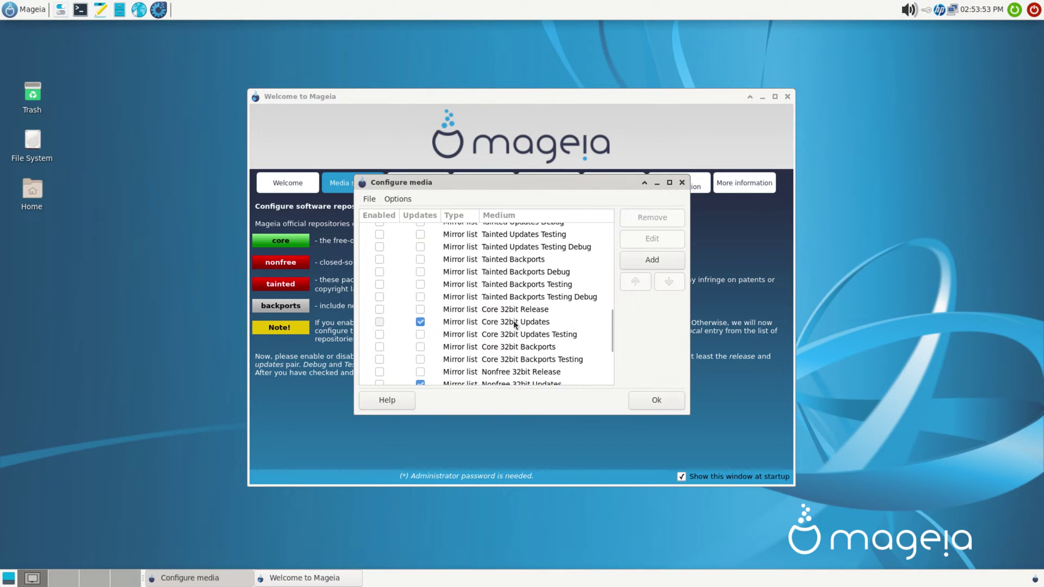
{"action": "scroll", "coordinate": [511, 349], "scroll_direction": "up", "scroll_amount": 5}
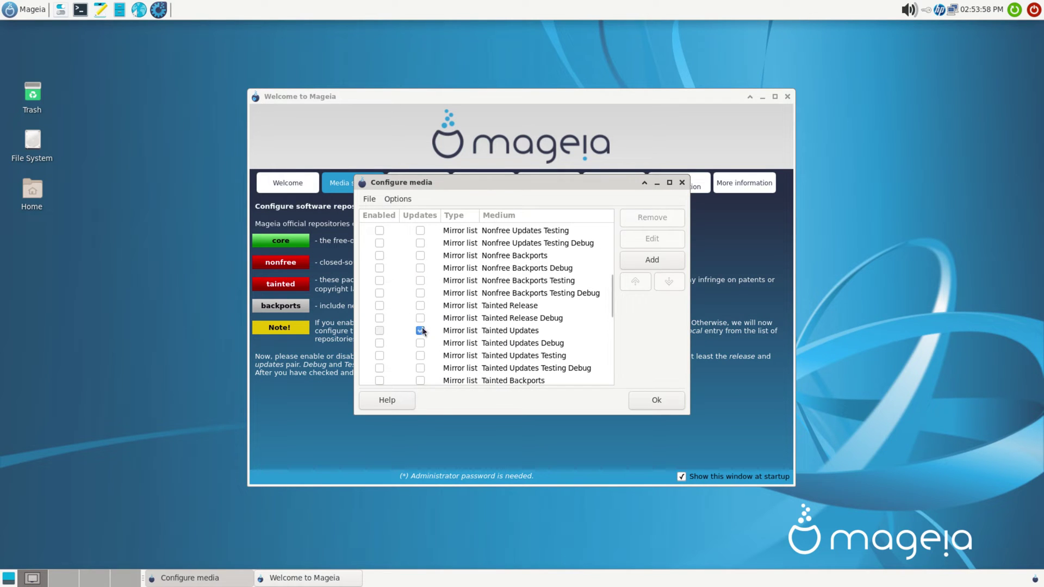
{"action": "left_click", "coordinate": [380, 332]}
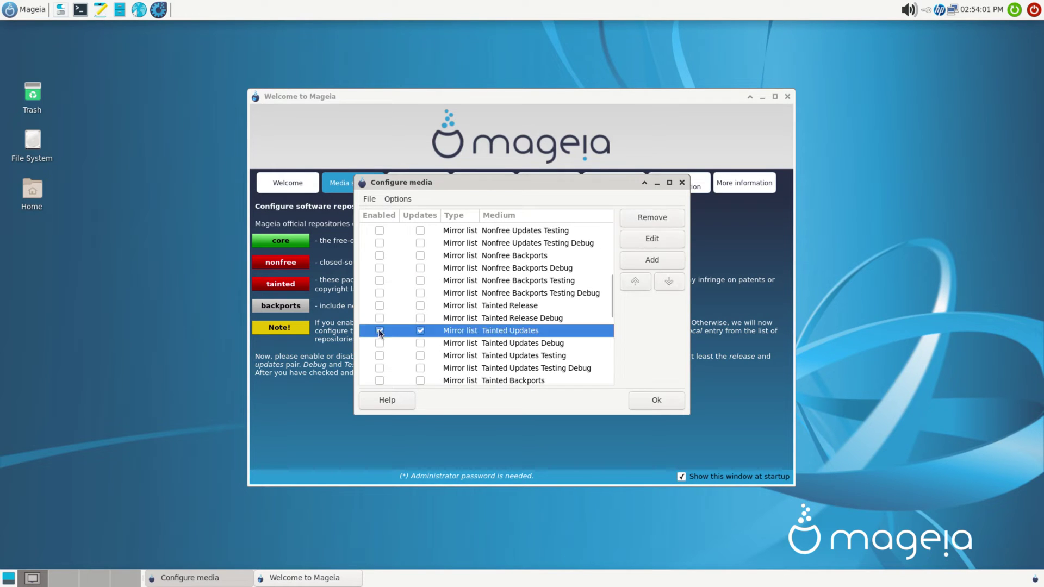
{"action": "left_click", "coordinate": [380, 306]}
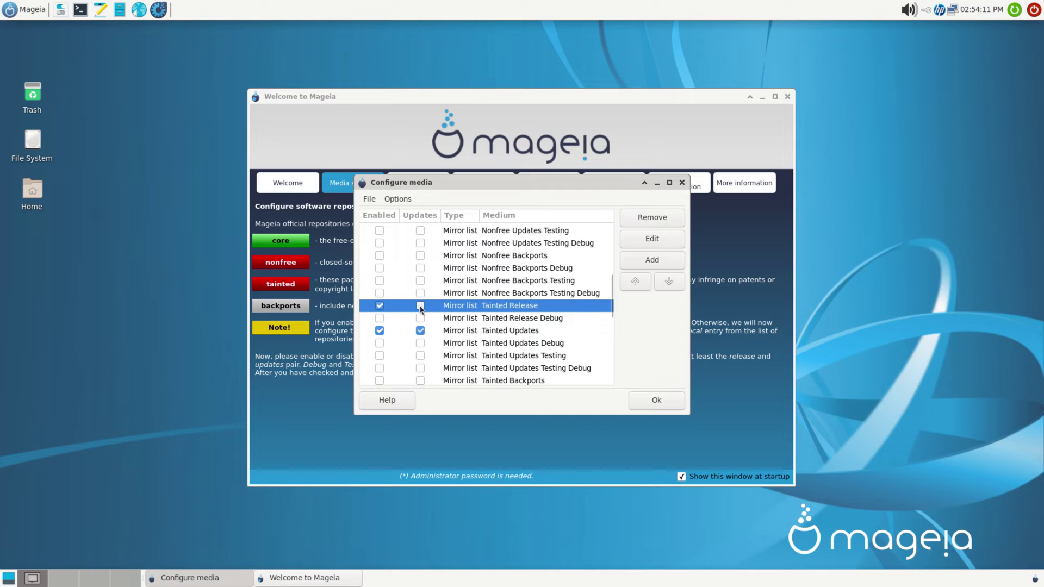
{"action": "scroll", "coordinate": [400, 354], "scroll_direction": "down", "scroll_amount": 1}
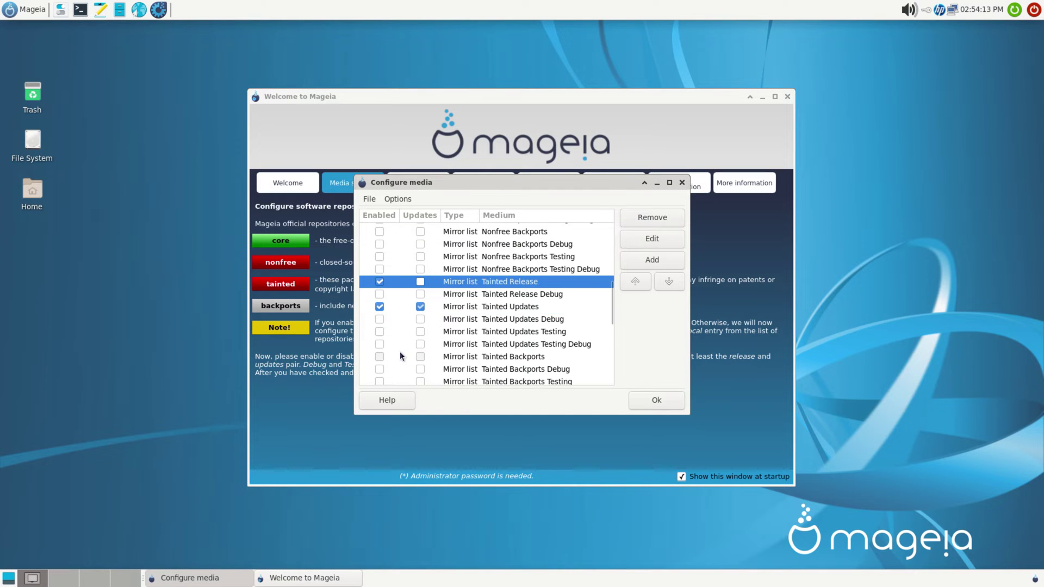
{"action": "scroll", "coordinate": [400, 356], "scroll_direction": "down", "scroll_amount": 1}
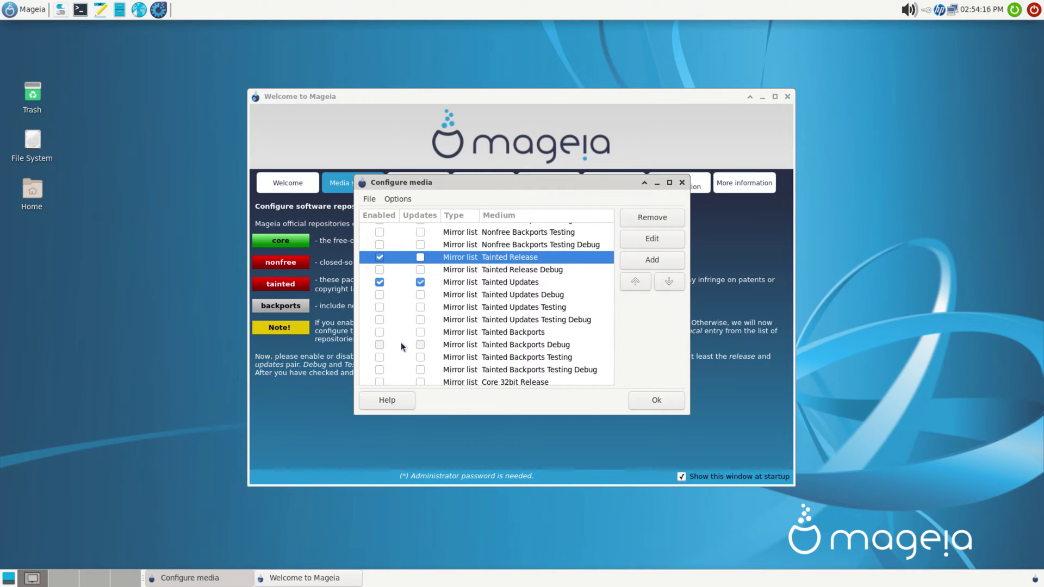
{"action": "left_click", "coordinate": [669, 402]}
Step: Install the tainted Audio Codecs (task-codec-audio) with the root password, accepting 11 dependency packages
{"action": "left_click", "coordinate": [546, 182]}
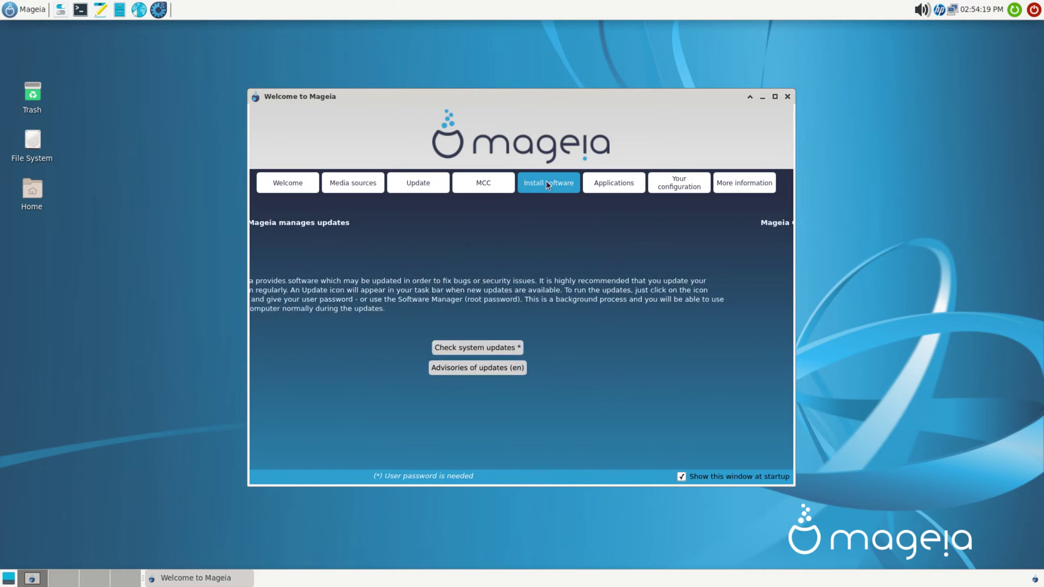
{"action": "left_click", "coordinate": [606, 183]}
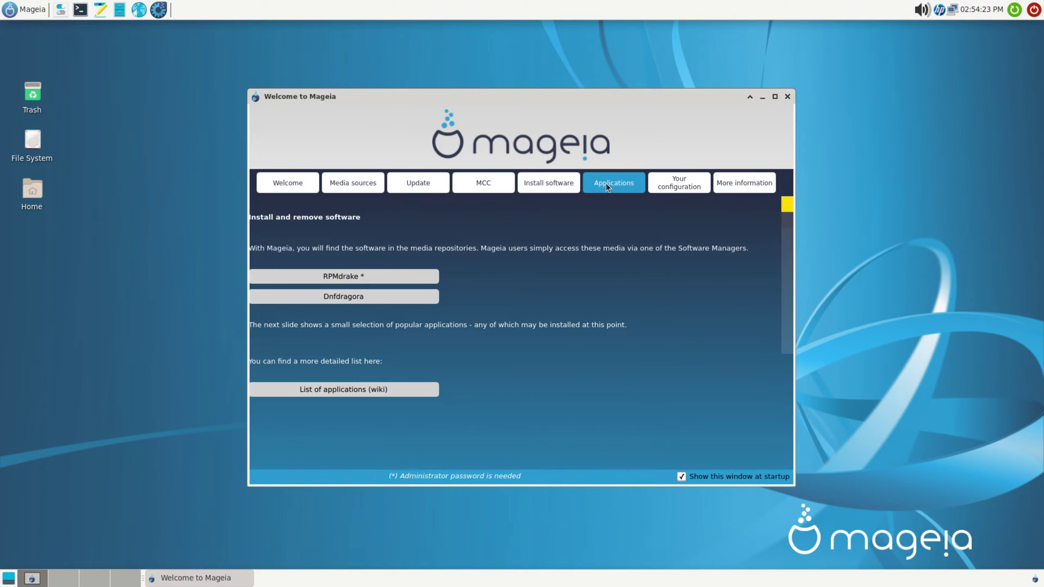
{"action": "left_click", "coordinate": [731, 237]}
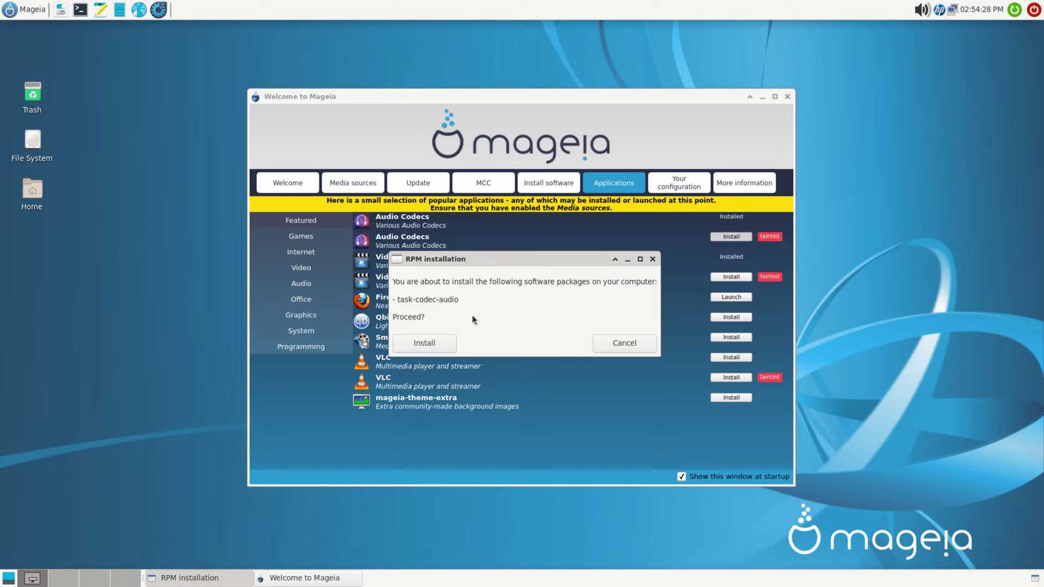
{"action": "left_click", "coordinate": [433, 344]}
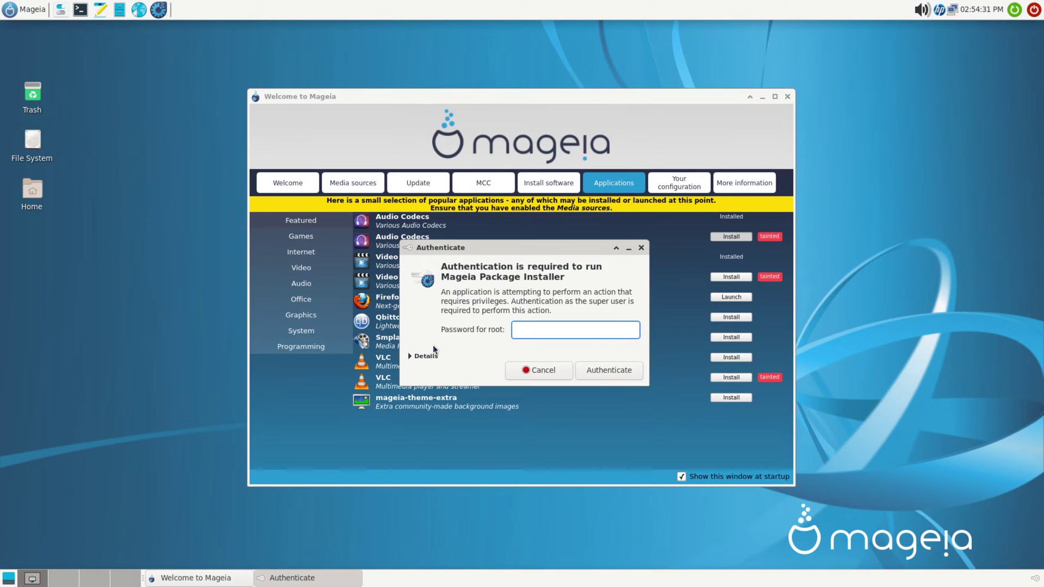
{"action": "type", "text": "aa"}
{"action": "key", "text": "Return"}
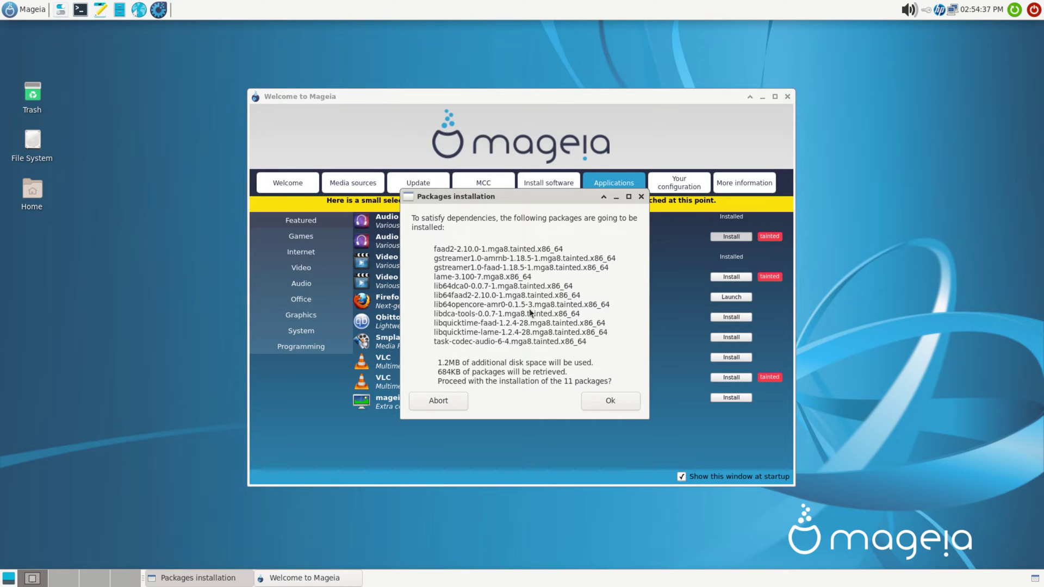
{"action": "left_click", "coordinate": [601, 401]}
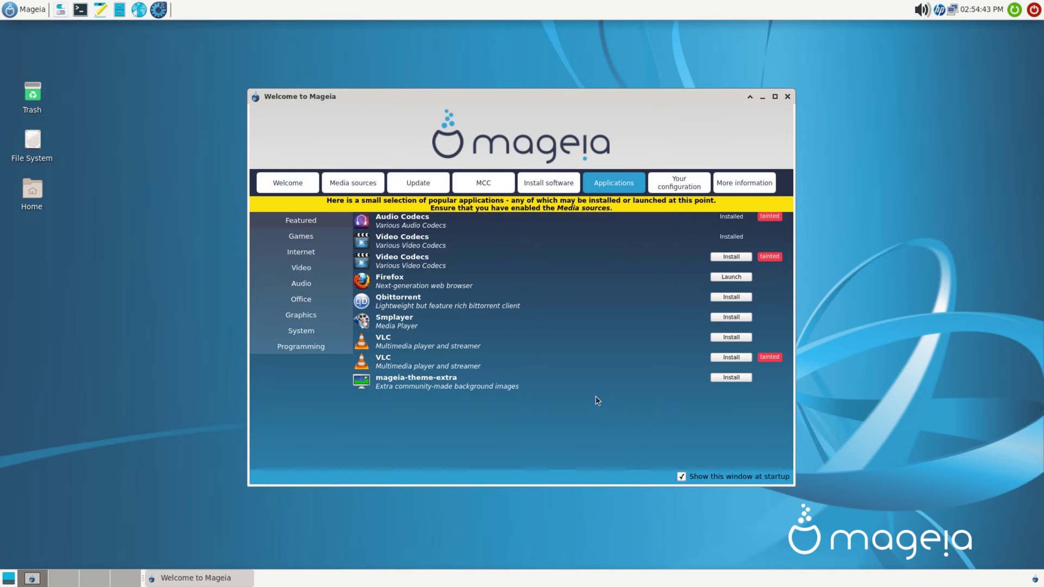
Step: Install the tainted Video Codecs (task-codec-video), accepting 10 dependency packages
{"action": "left_click", "coordinate": [732, 257]}
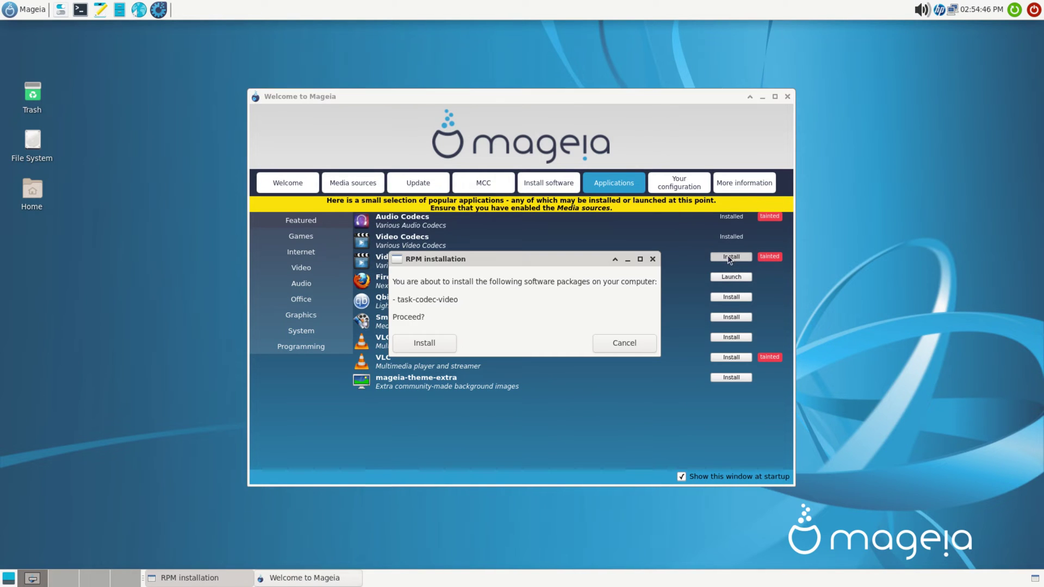
{"action": "left_click", "coordinate": [425, 343]}
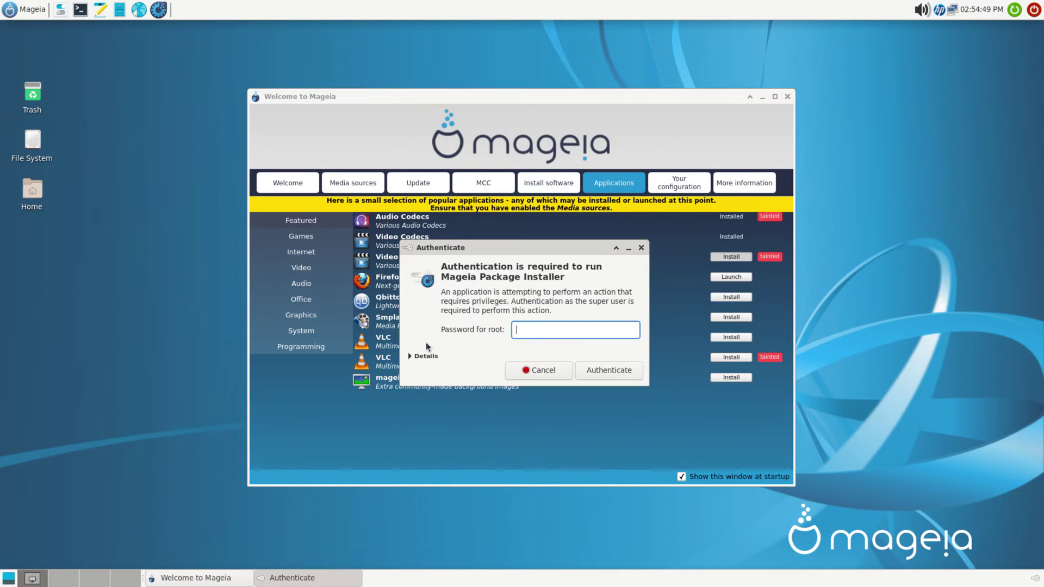
{"action": "type", "text": "**"}
{"action": "key", "text": "Return"}
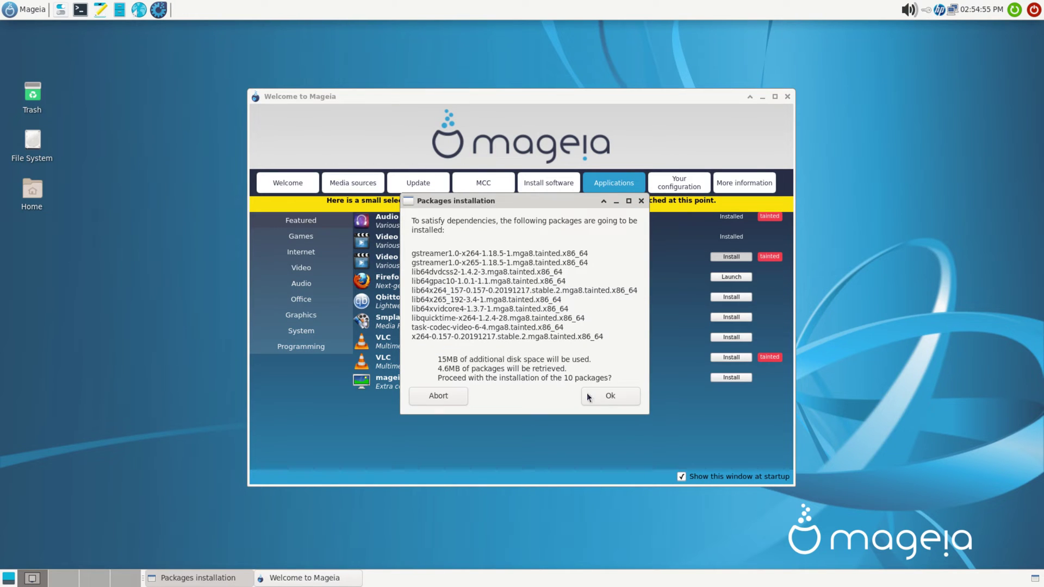
{"action": "left_click", "coordinate": [588, 397]}
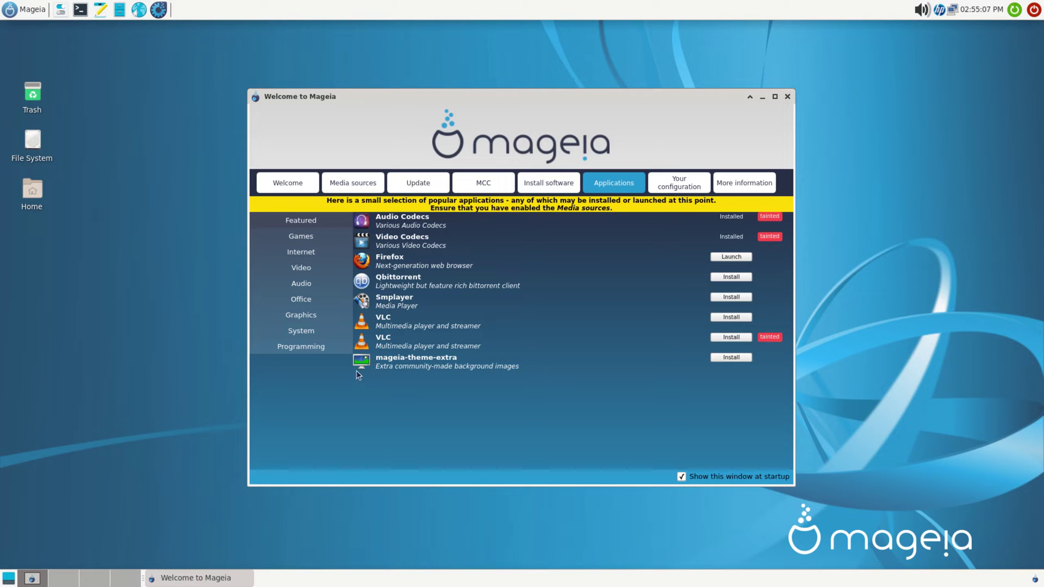
Step: Install the tainted VLC package, accepting 29 dependency packages
{"action": "left_click", "coordinate": [730, 336]}
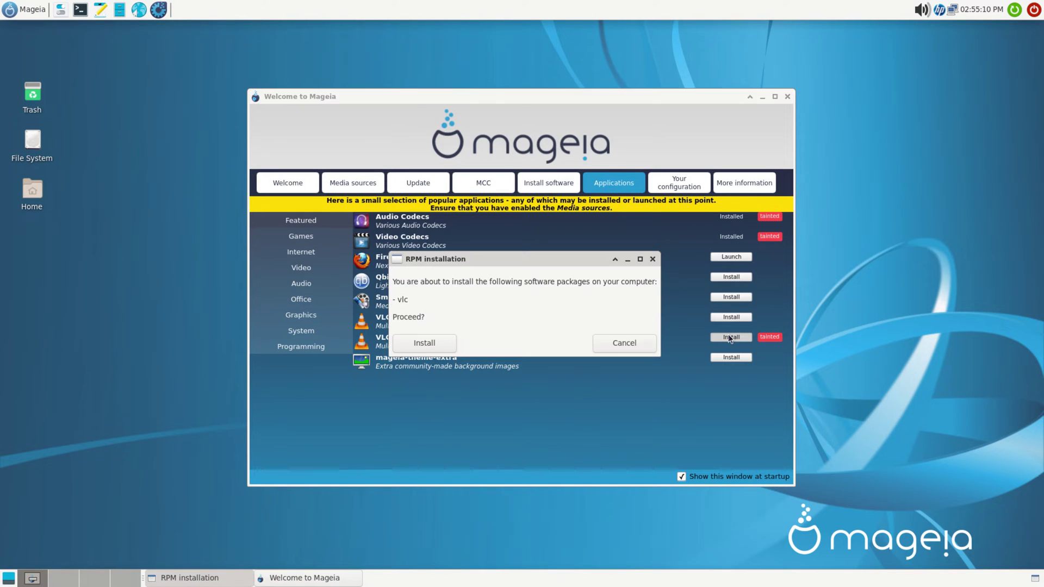
{"action": "left_click", "coordinate": [435, 342]}
{"action": "type", "text": "*"}
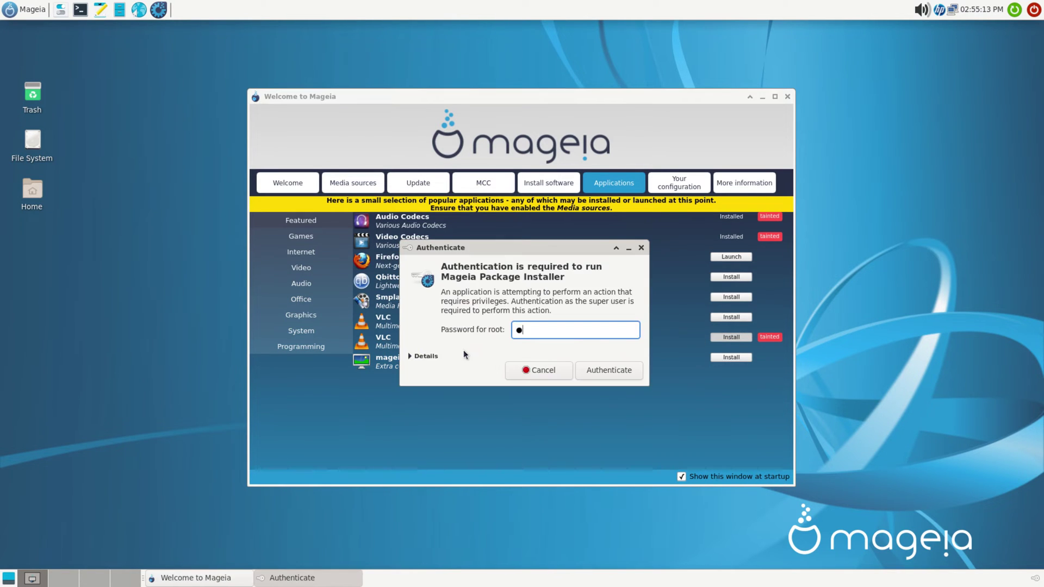
{"action": "type", "text": "*"}
{"action": "key", "text": "Return"}
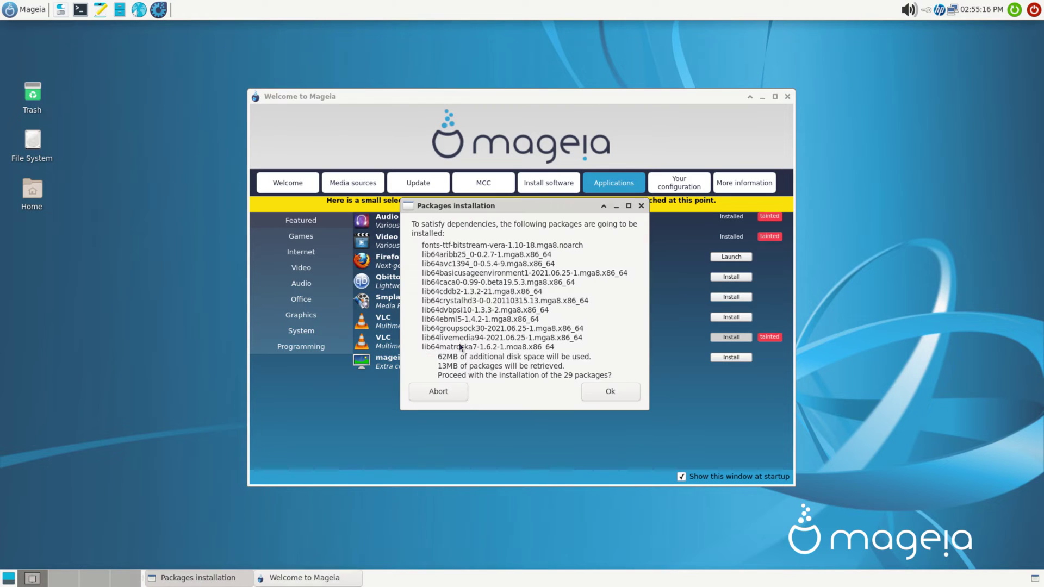
{"action": "left_click", "coordinate": [610, 394]}
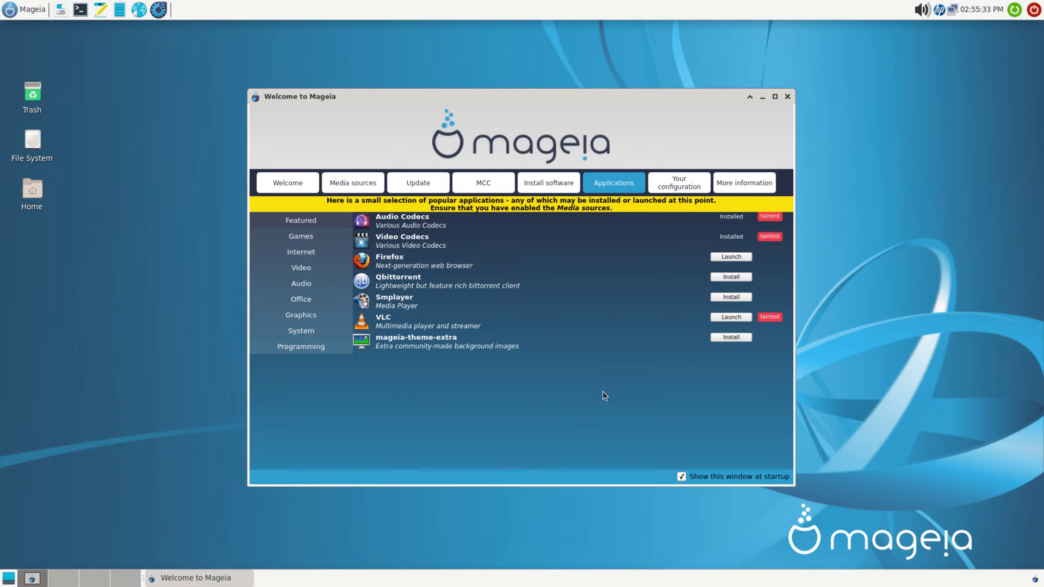
Step: Browse the Games, Internet, Video, Audio, Office, Graphics, System and Programming application categories
{"action": "left_click", "coordinate": [303, 236]}
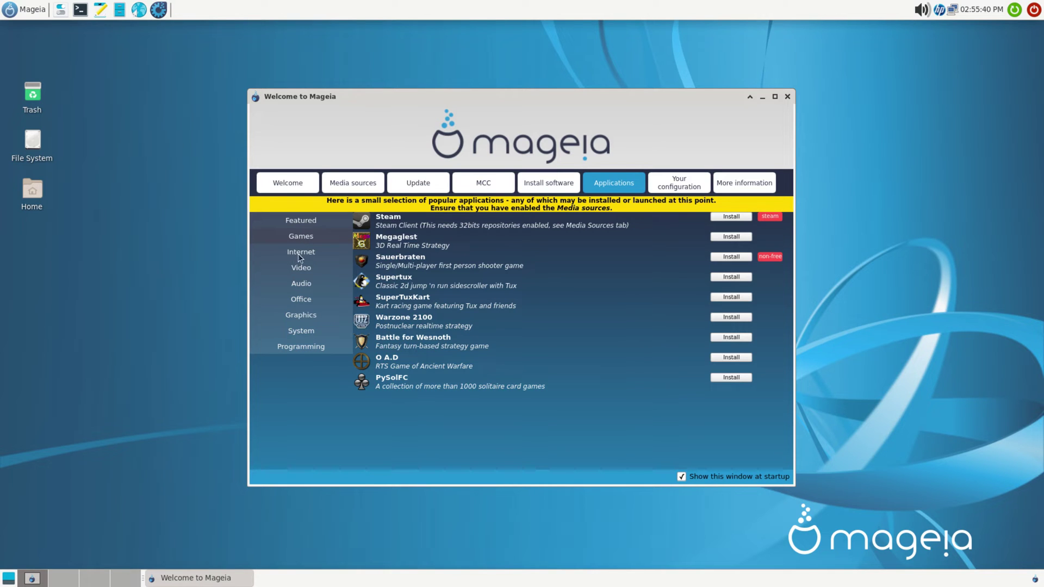
{"action": "left_click", "coordinate": [297, 254]}
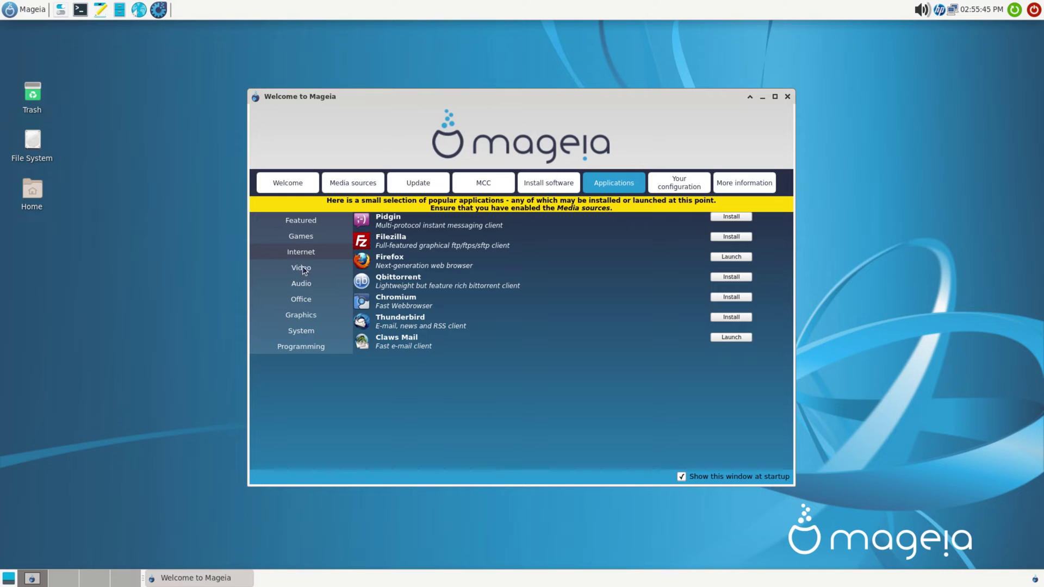
{"action": "left_click", "coordinate": [303, 270]}
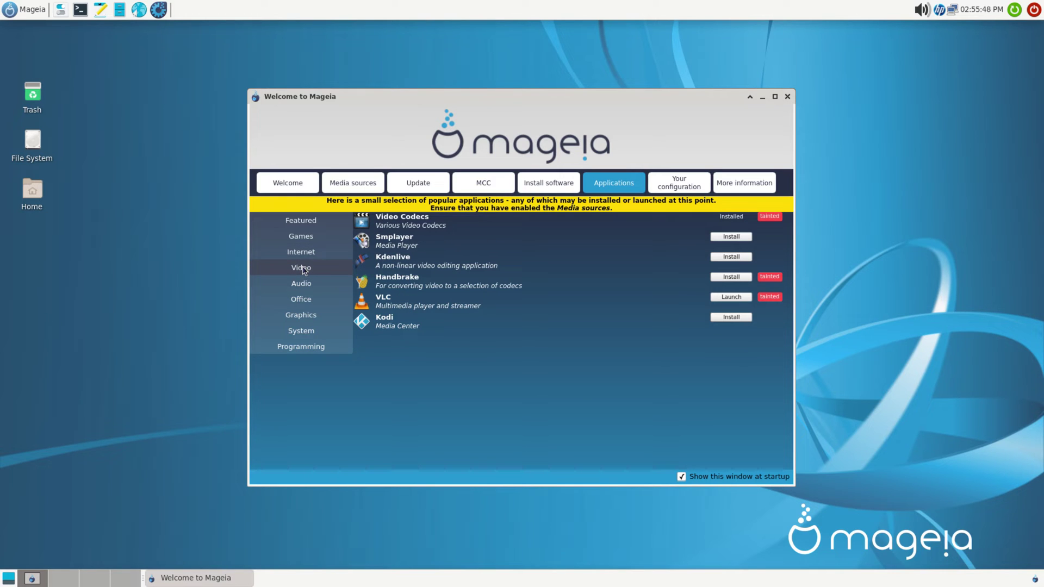
{"action": "left_click", "coordinate": [305, 282]}
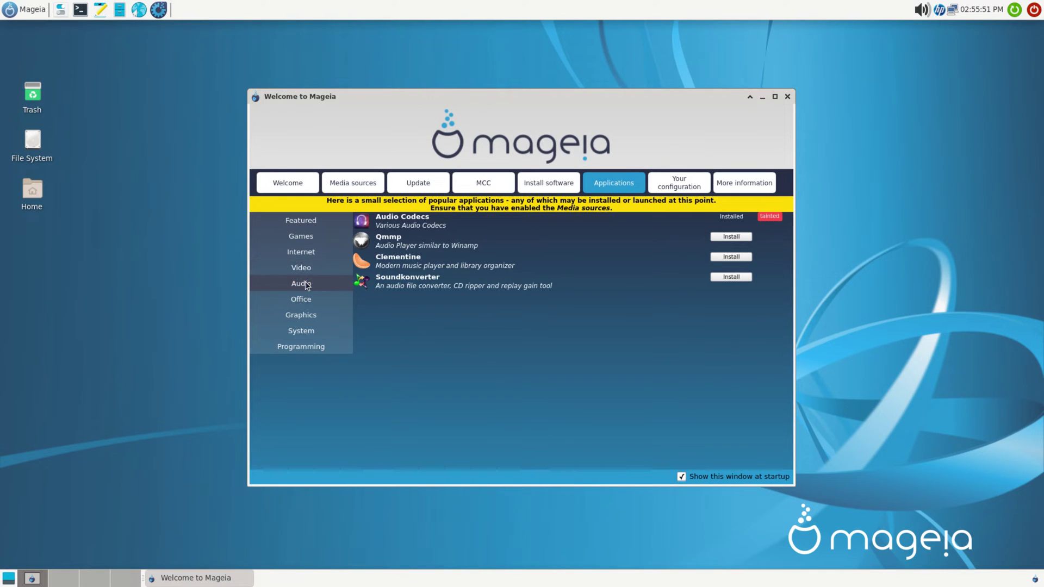
{"action": "left_click", "coordinate": [304, 301]}
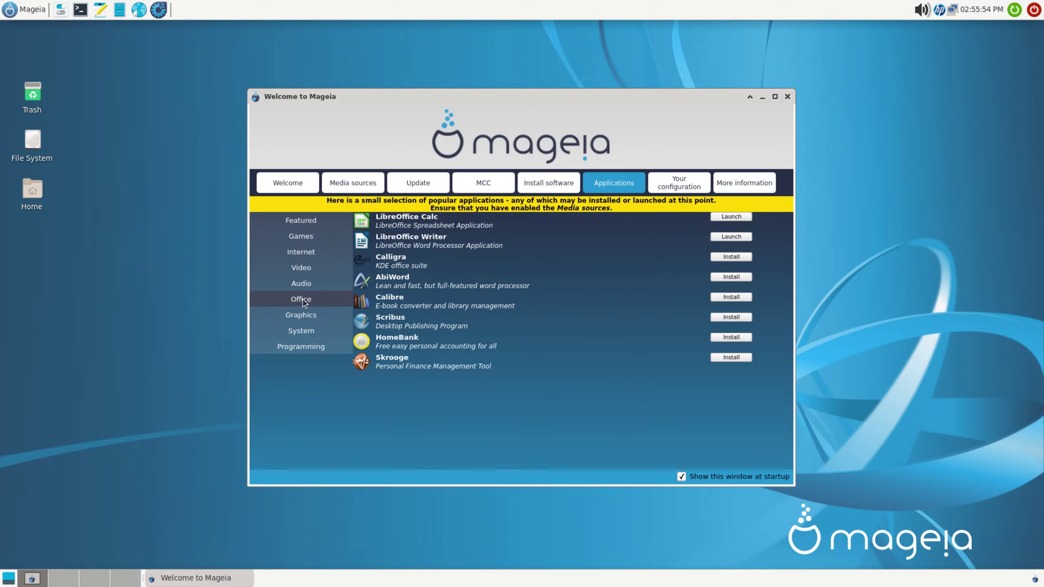
{"action": "left_click", "coordinate": [300, 318]}
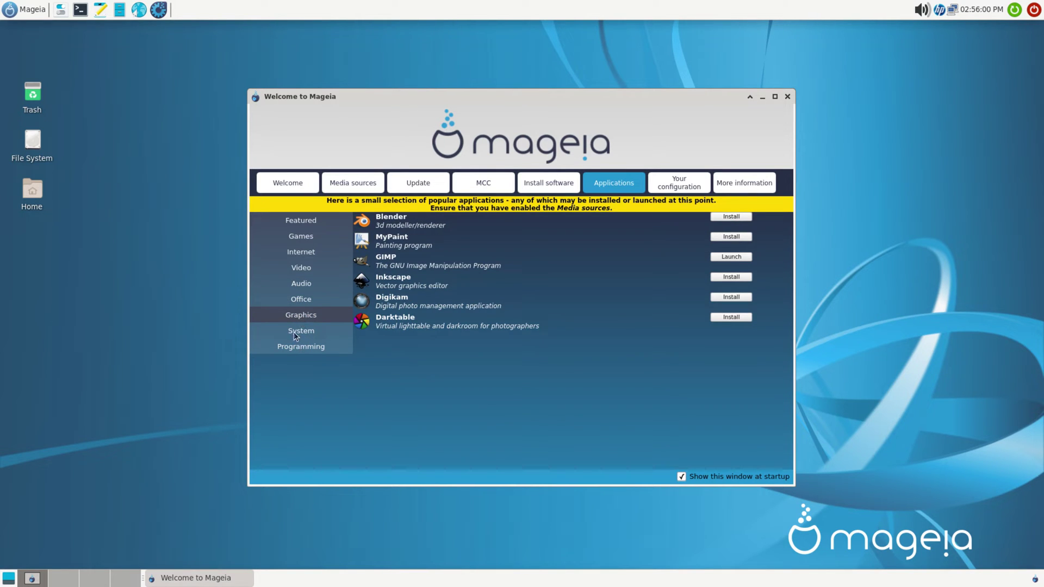
{"action": "left_click", "coordinate": [294, 334]}
{"action": "left_click", "coordinate": [295, 347]}
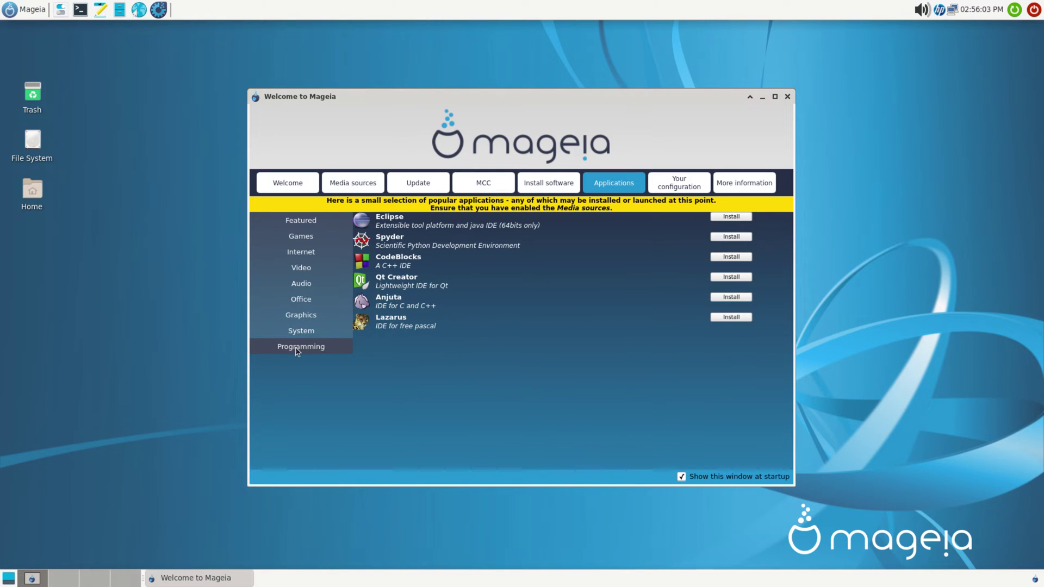
Step: Review Your configuration and the About dialog's release details, then close About
{"action": "left_click", "coordinate": [675, 176]}
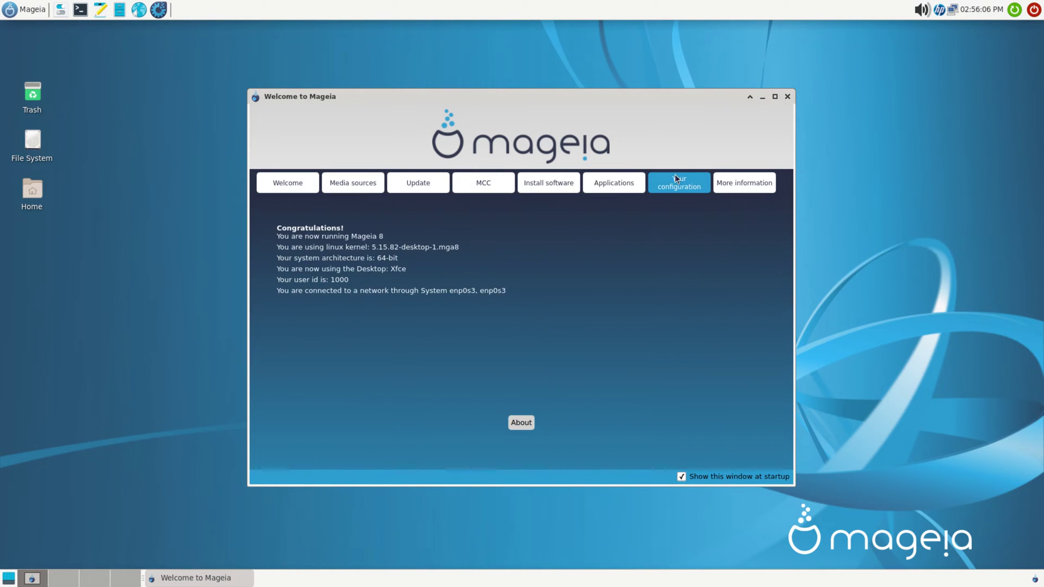
{"action": "left_click", "coordinate": [520, 422]}
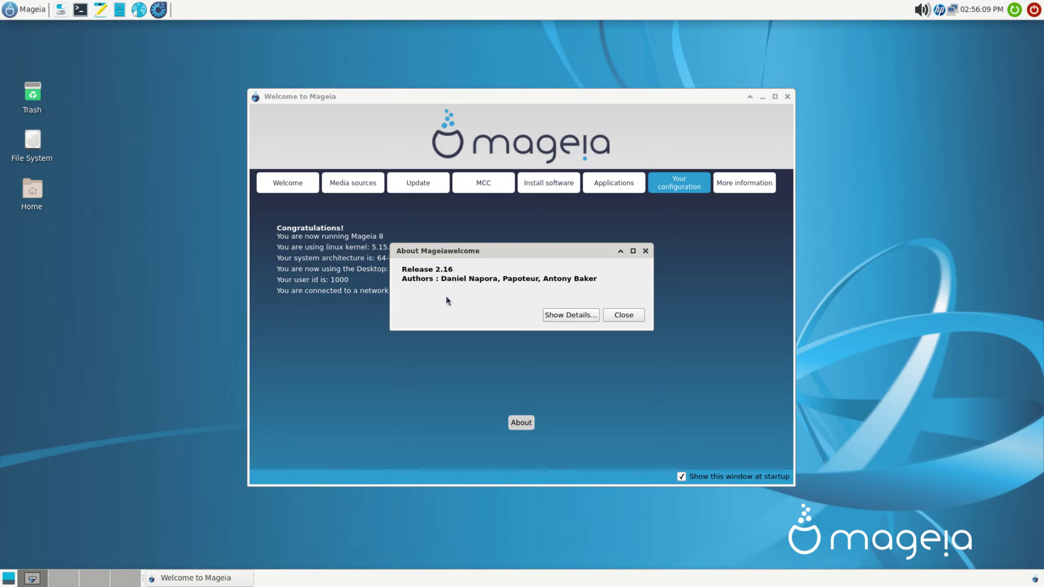
{"action": "left_click", "coordinate": [563, 317]}
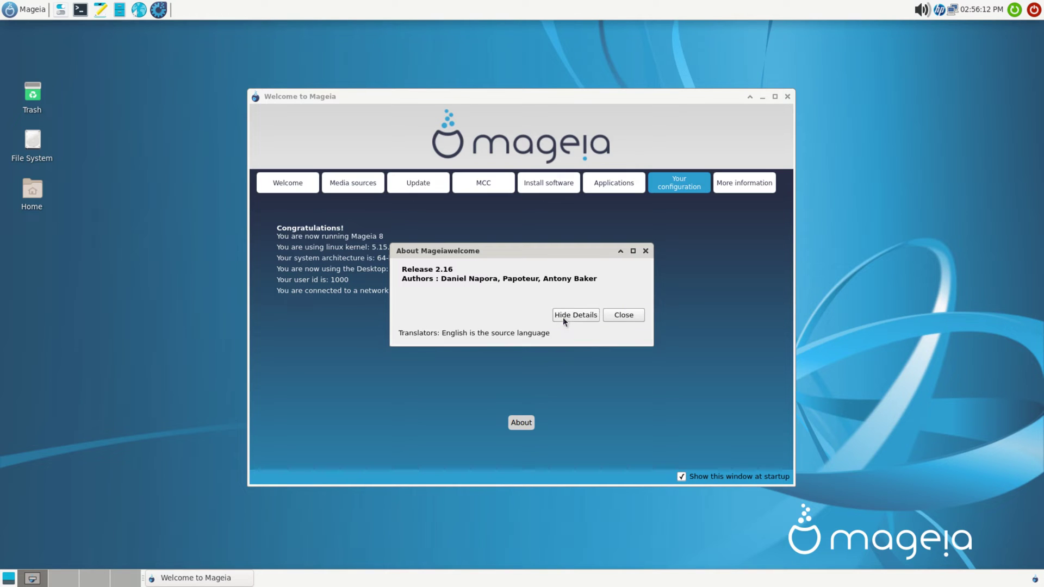
{"action": "left_click", "coordinate": [618, 315]}
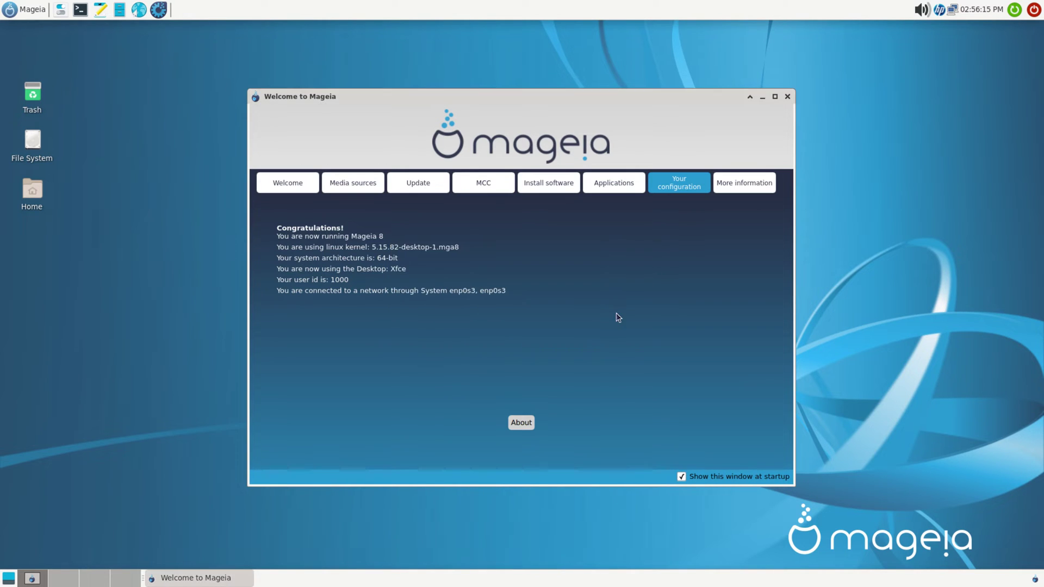
Step: View More information, untick 'Show this window at startup', and close Welcome to Mageia
{"action": "left_click", "coordinate": [752, 183]}
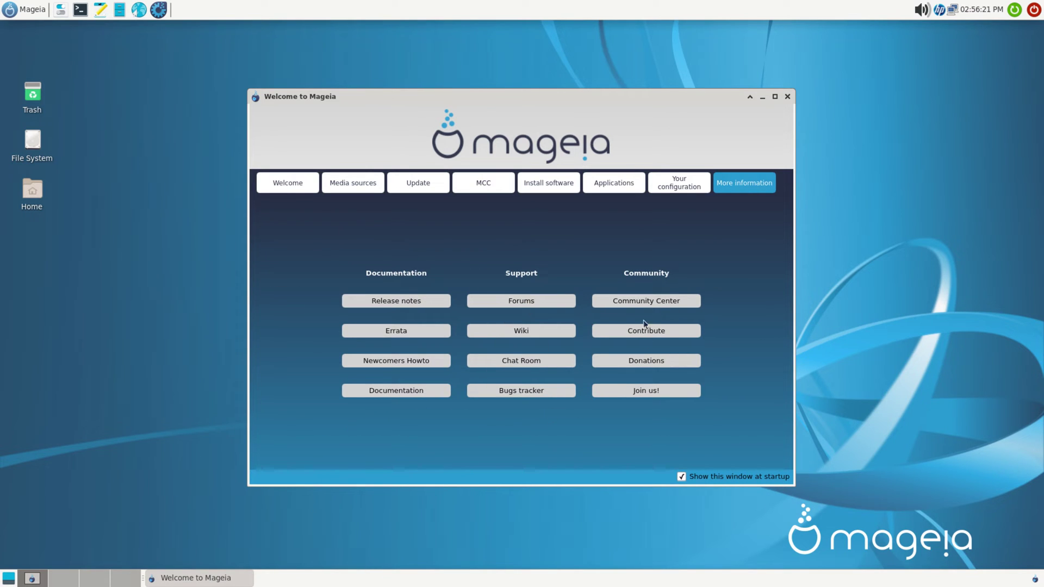
{"action": "left_click", "coordinate": [682, 477]}
{"action": "left_click", "coordinate": [788, 96]}
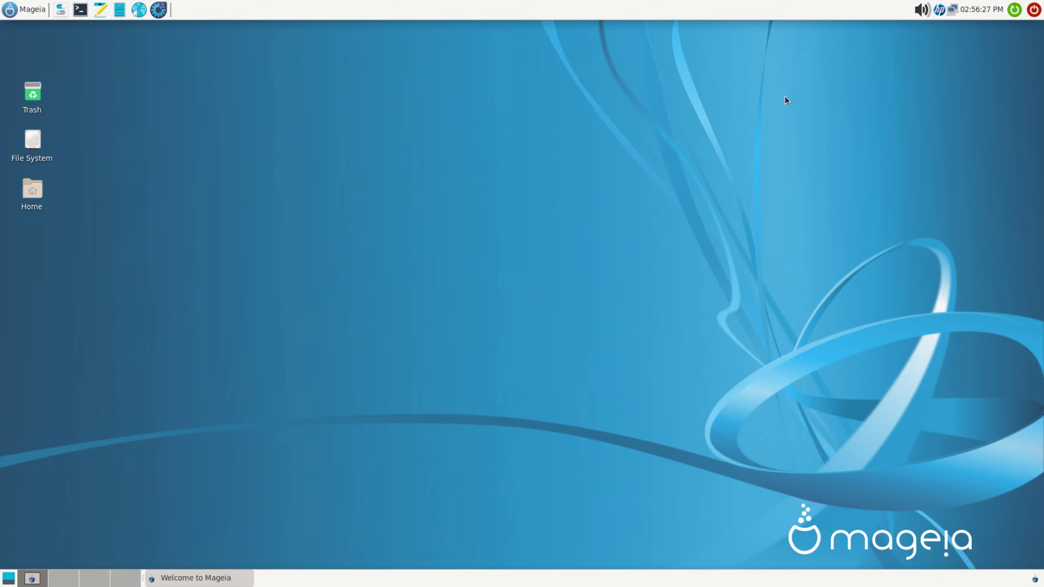
Step: Launch Mageia Control Center, view Help > About and its Mageia Contributors list, then close it
{"action": "left_click", "coordinate": [158, 9]}
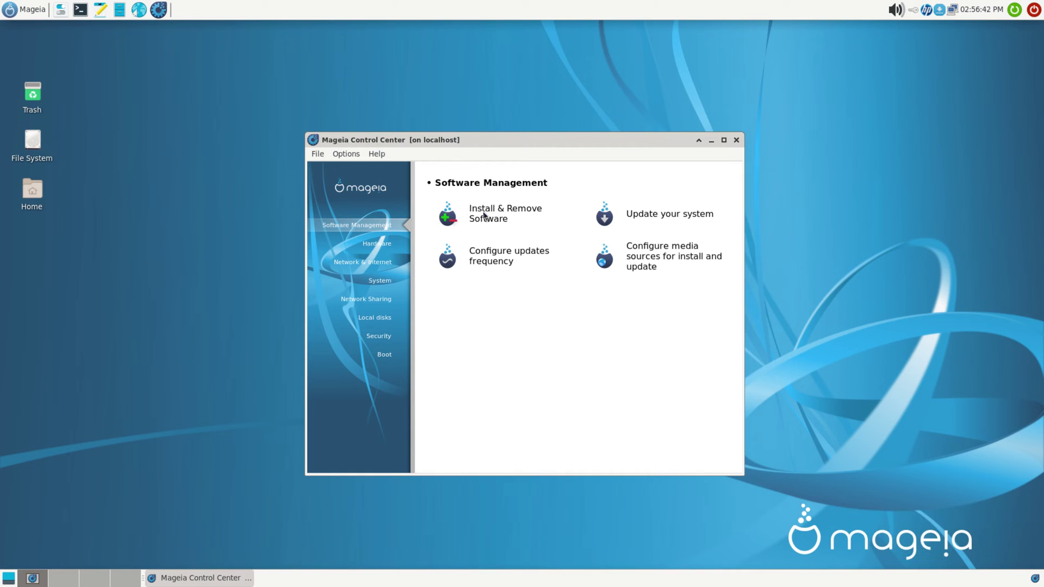
{"action": "left_click", "coordinate": [377, 155]}
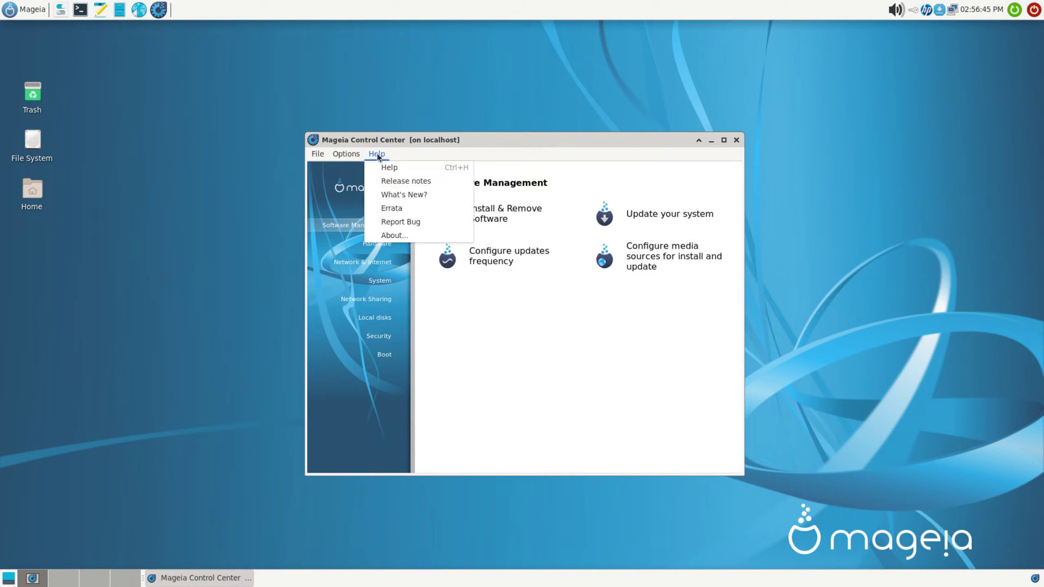
{"action": "left_click", "coordinate": [394, 236]}
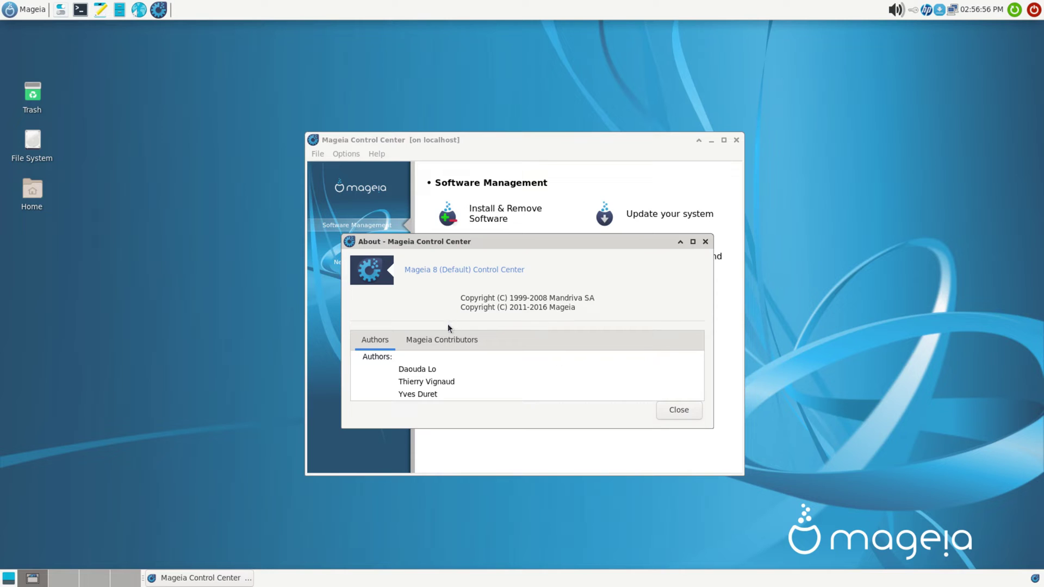
{"action": "left_click", "coordinate": [449, 339]}
{"action": "left_click", "coordinate": [680, 411]}
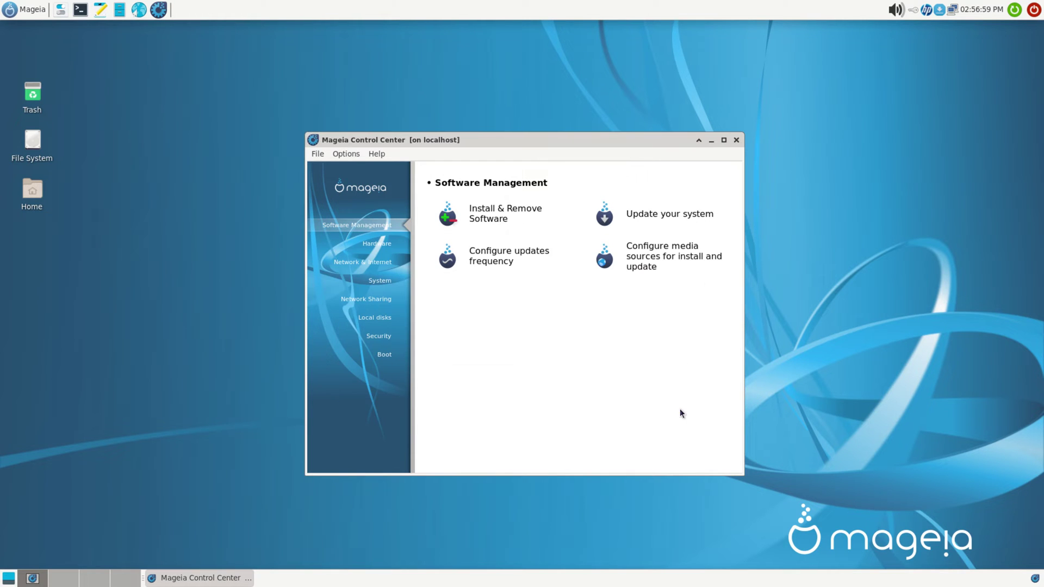
{"action": "left_click", "coordinate": [484, 213]}
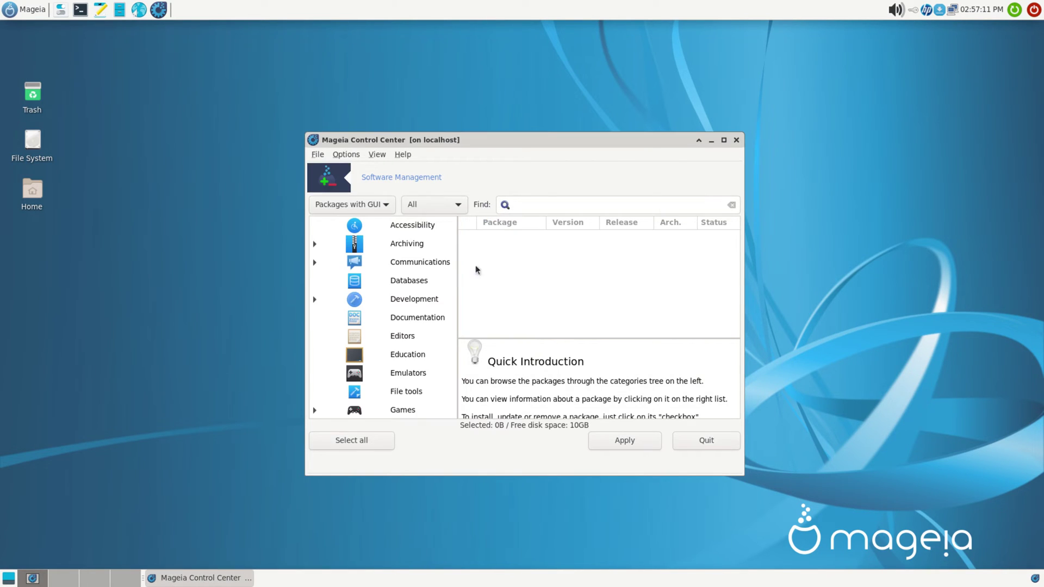
{"action": "left_click", "coordinate": [706, 441]}
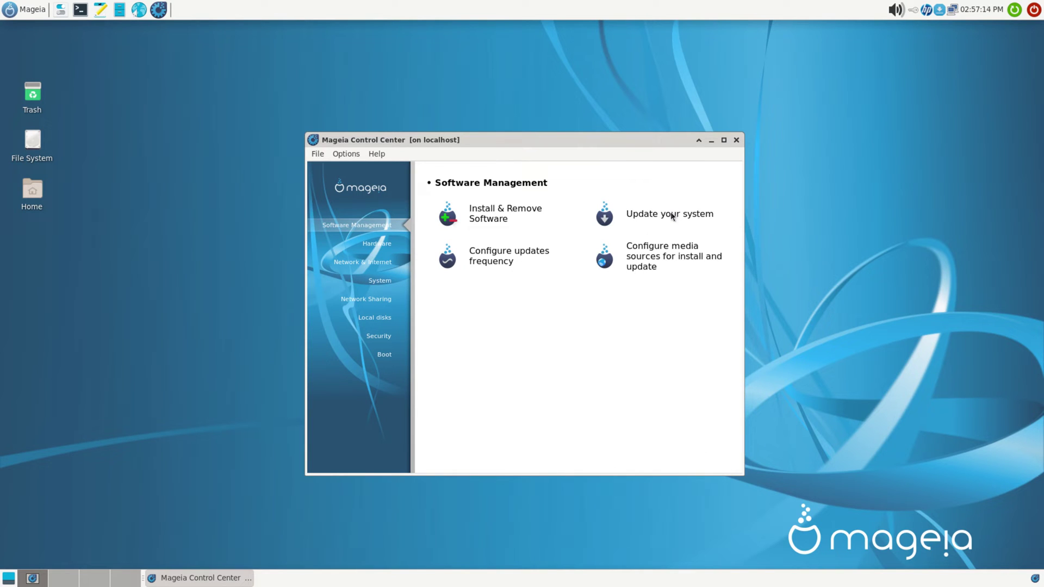
{"action": "left_click", "coordinate": [668, 213]}
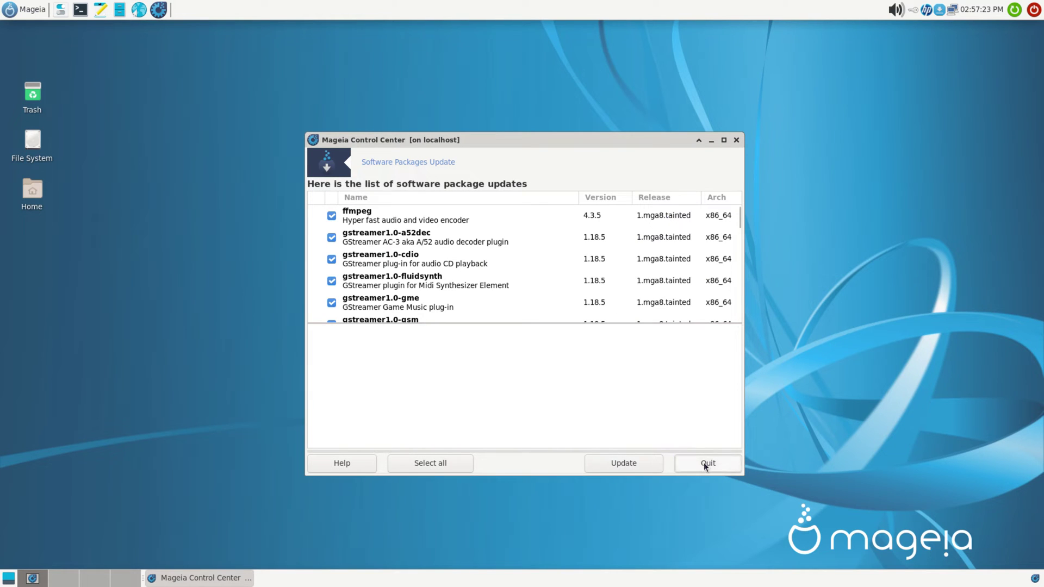
{"action": "left_click", "coordinate": [703, 464]}
{"action": "left_click", "coordinate": [581, 307]}
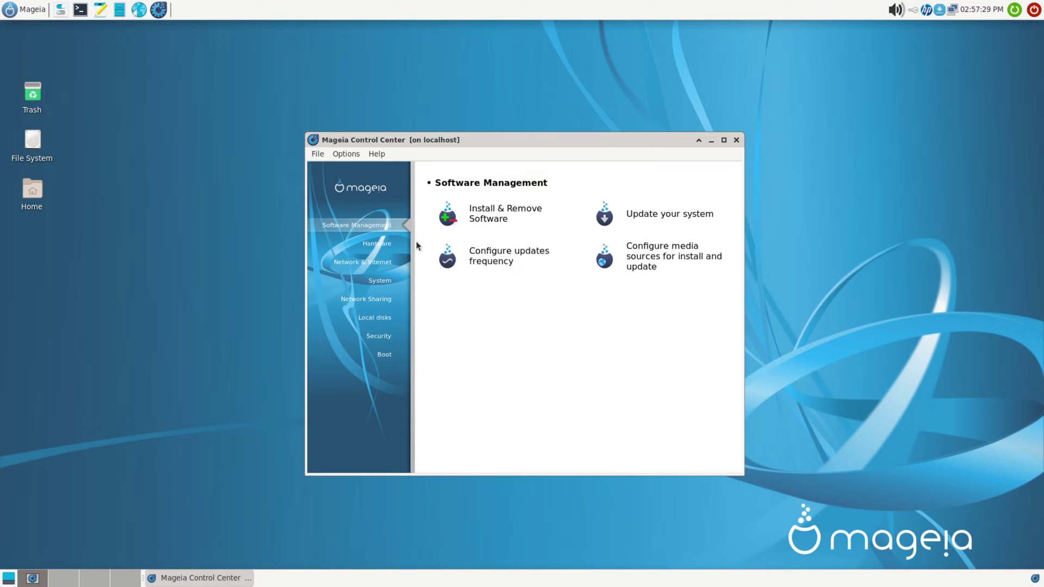
{"action": "left_click", "coordinate": [376, 243]}
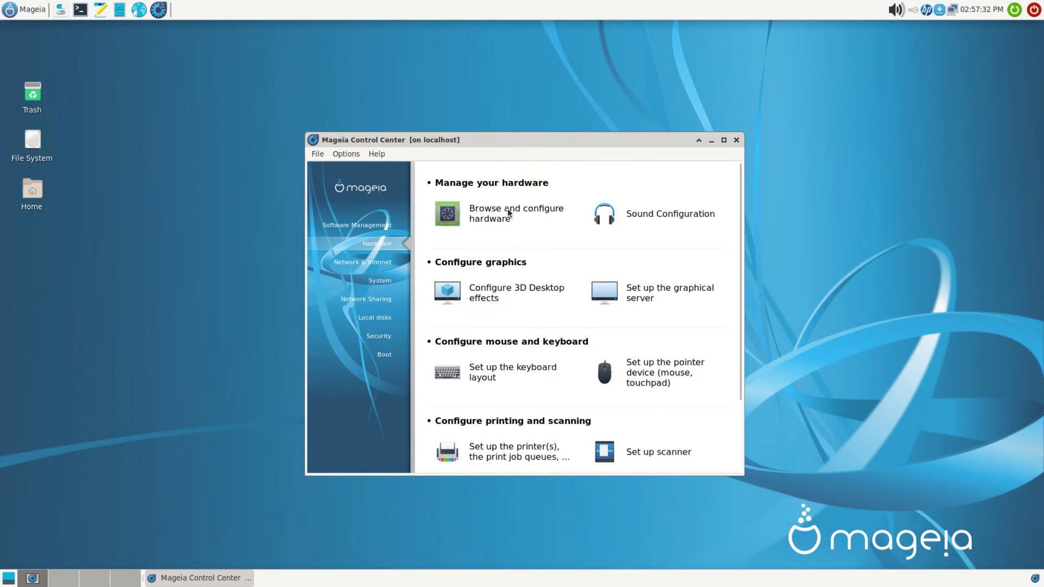
Step: Tour the Hardware, Network & Internet, System, Network Sharing, Local disks, Security and Boot tool pages
{"action": "scroll", "coordinate": [572, 280], "scroll_direction": "down", "scroll_amount": 1}
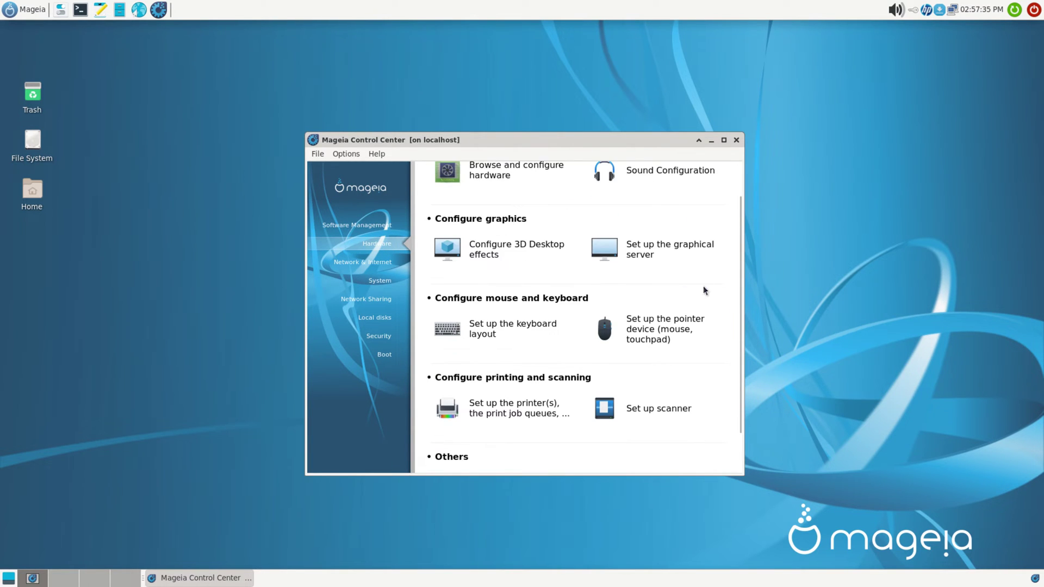
{"action": "scroll", "coordinate": [474, 340], "scroll_direction": "down", "scroll_amount": 1}
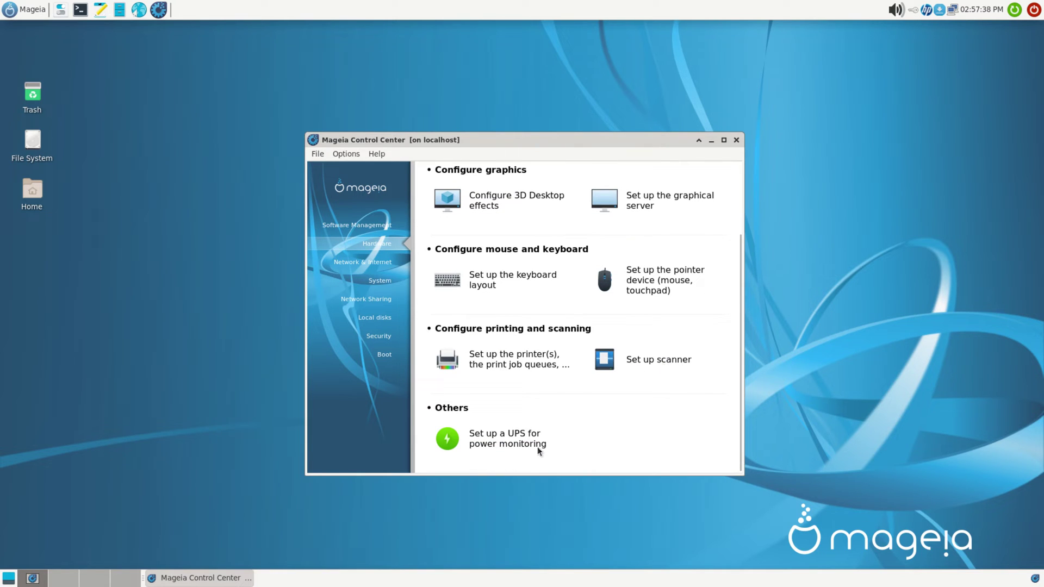
{"action": "left_click", "coordinate": [353, 263]}
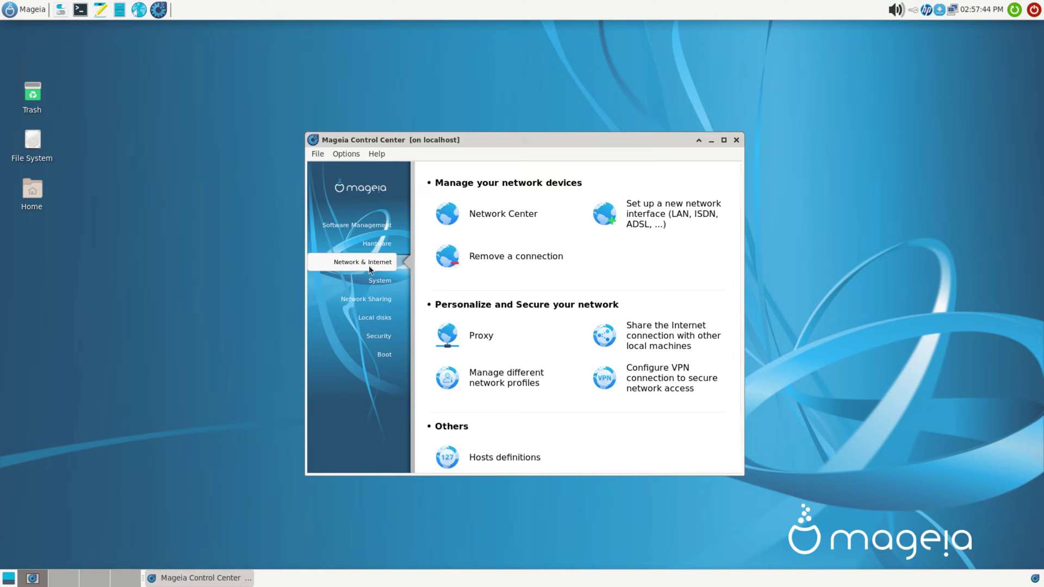
{"action": "scroll", "coordinate": [491, 422], "scroll_direction": "down", "scroll_amount": 1}
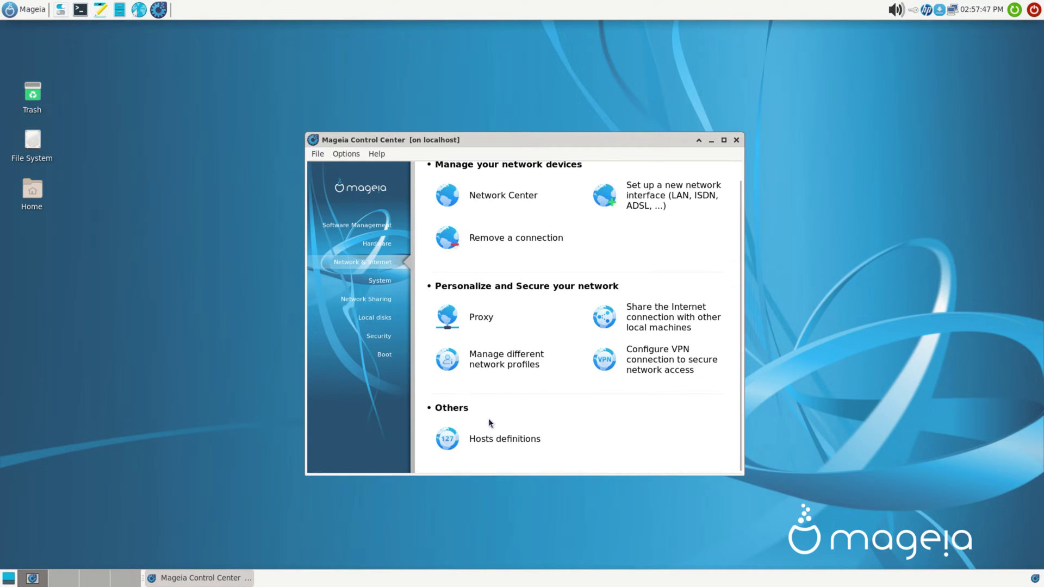
{"action": "left_click", "coordinate": [380, 282]}
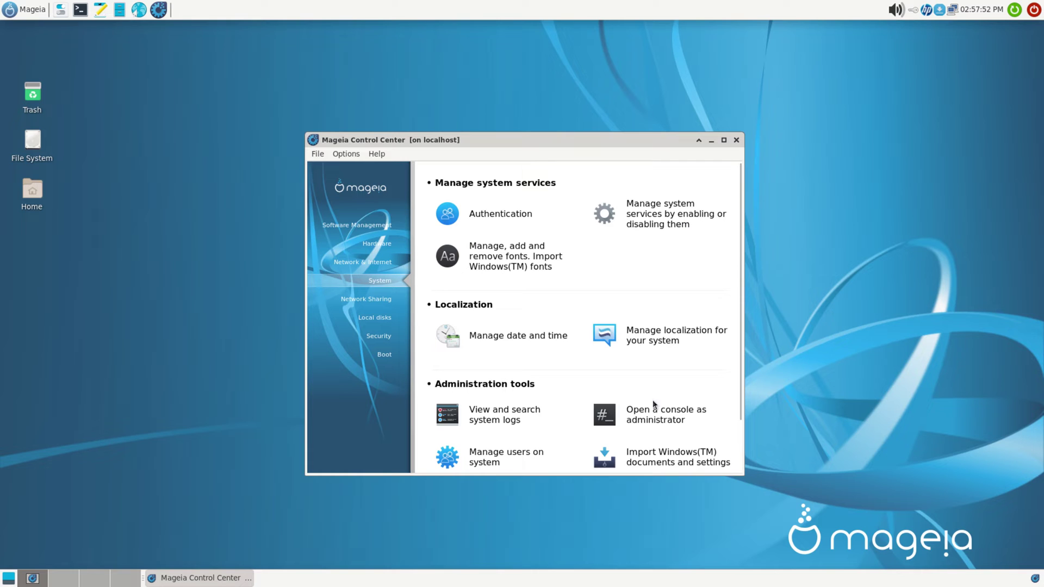
{"action": "scroll", "coordinate": [611, 445], "scroll_direction": "down", "scroll_amount": 2}
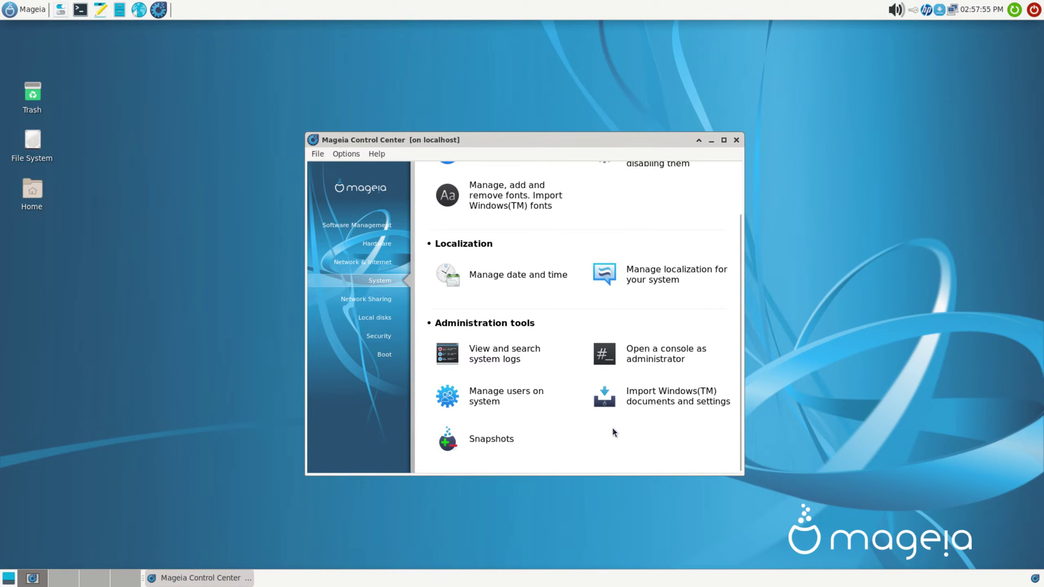
{"action": "left_click", "coordinate": [362, 300]}
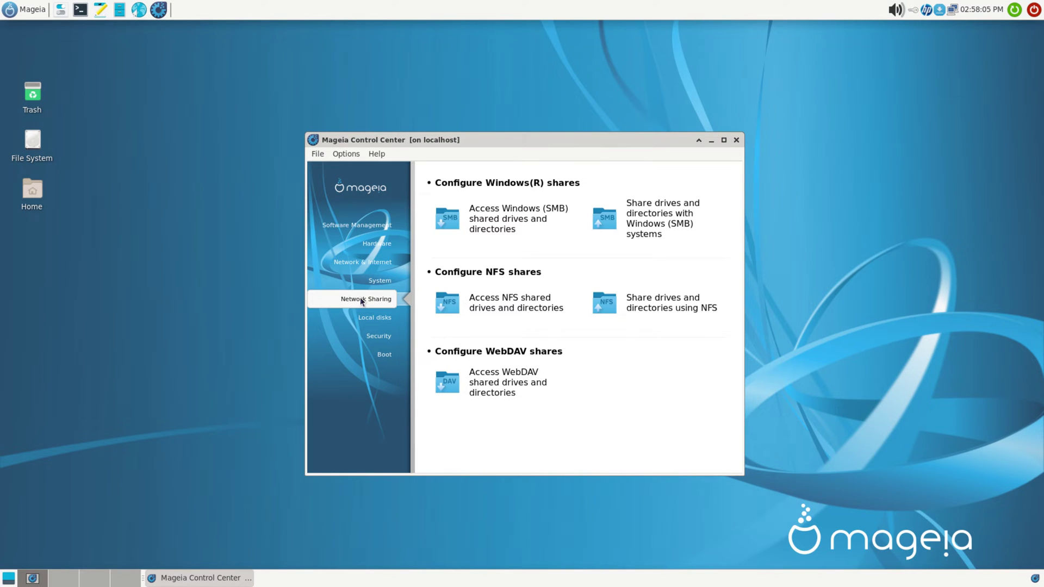
{"action": "left_click", "coordinate": [365, 317]}
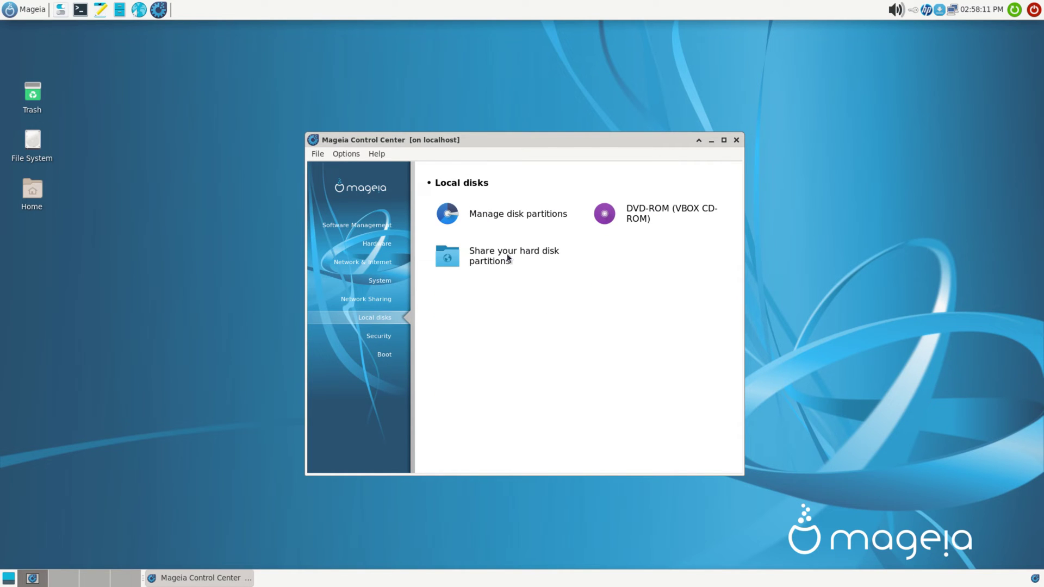
{"action": "left_click", "coordinate": [380, 337]}
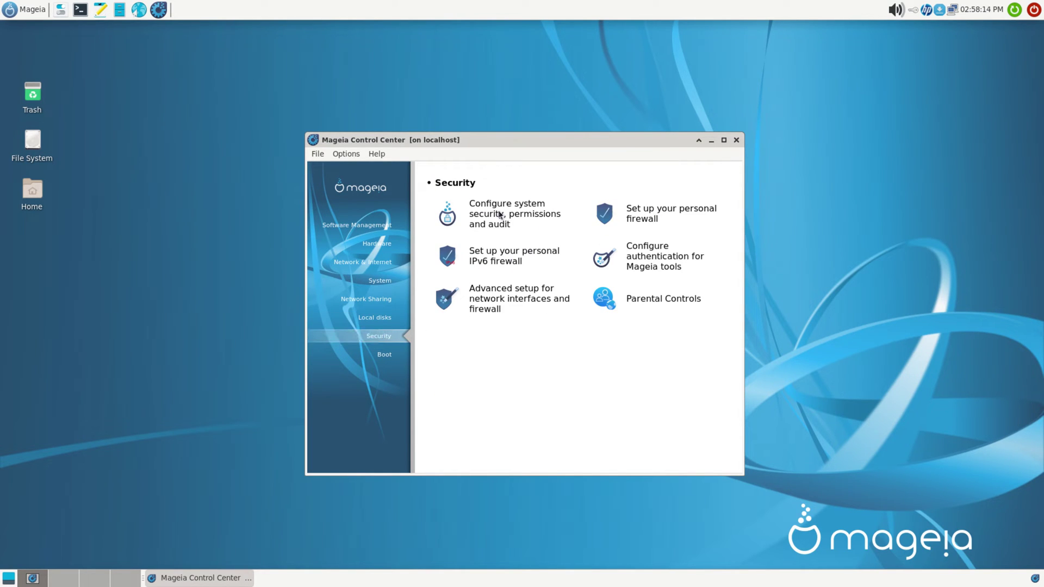
{"action": "left_click", "coordinate": [382, 357]}
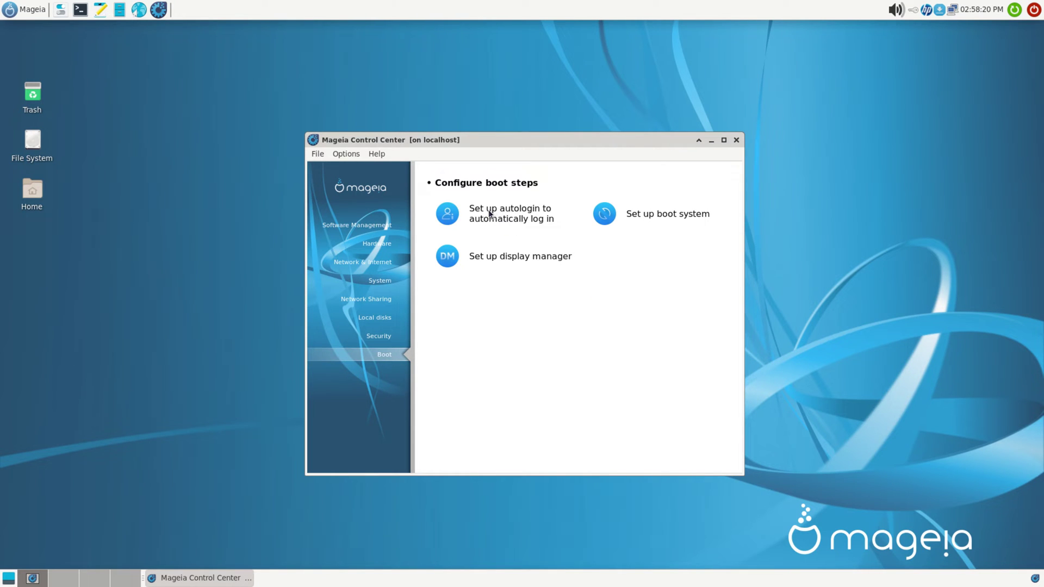
Step: In Set up autologin, launch the graphical environment at startup and choose 'Yes, I want autologin'
{"action": "left_click", "coordinate": [490, 213]}
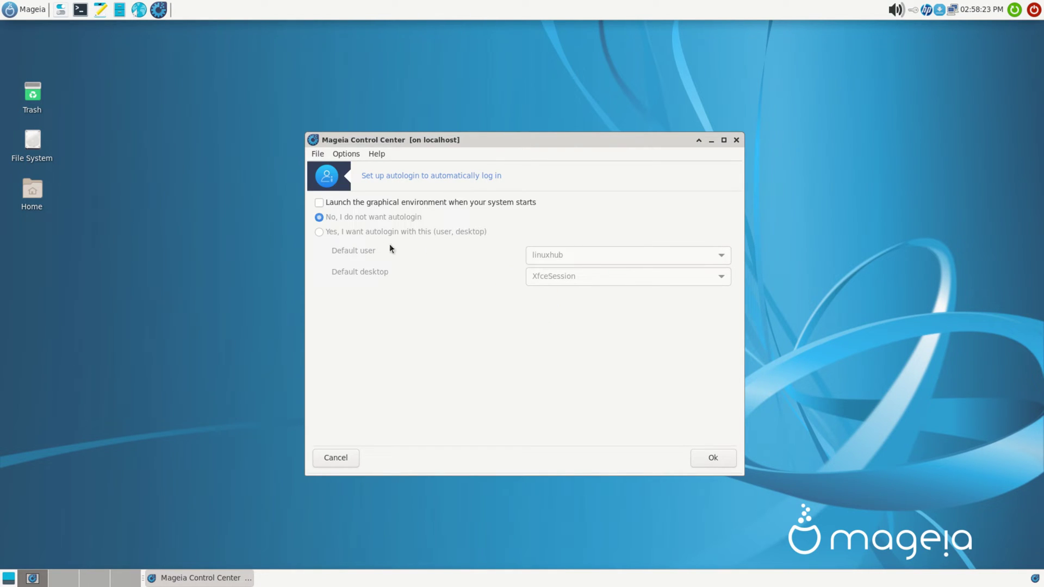
{"action": "left_click", "coordinate": [320, 202]}
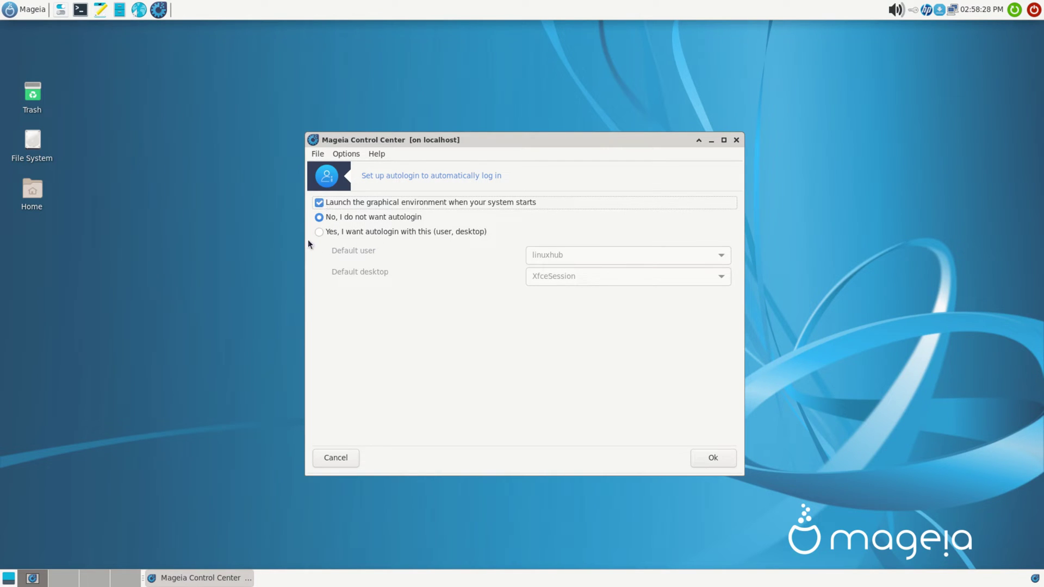
{"action": "left_click", "coordinate": [319, 233]}
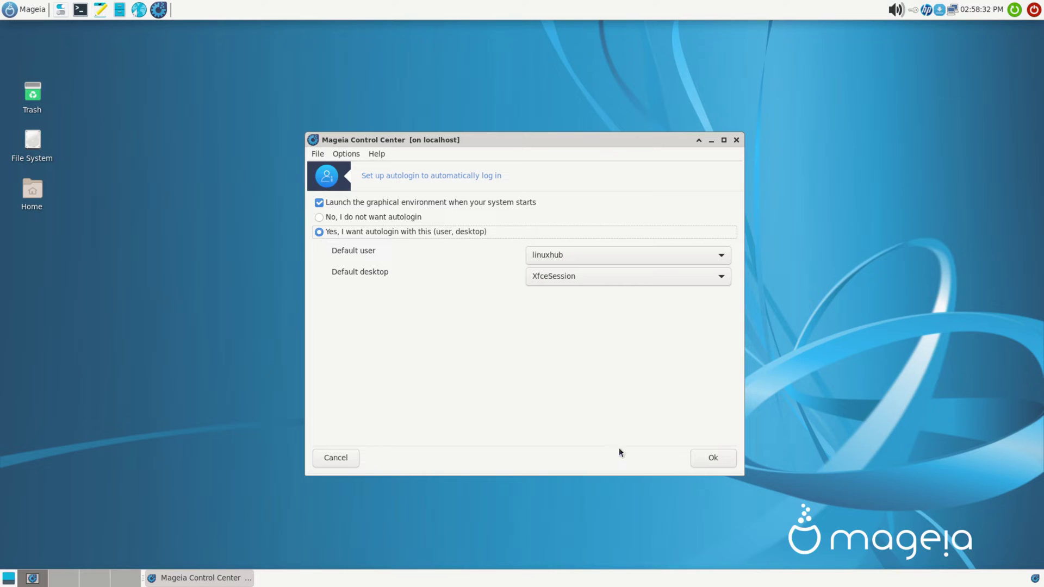
{"action": "left_click", "coordinate": [708, 462]}
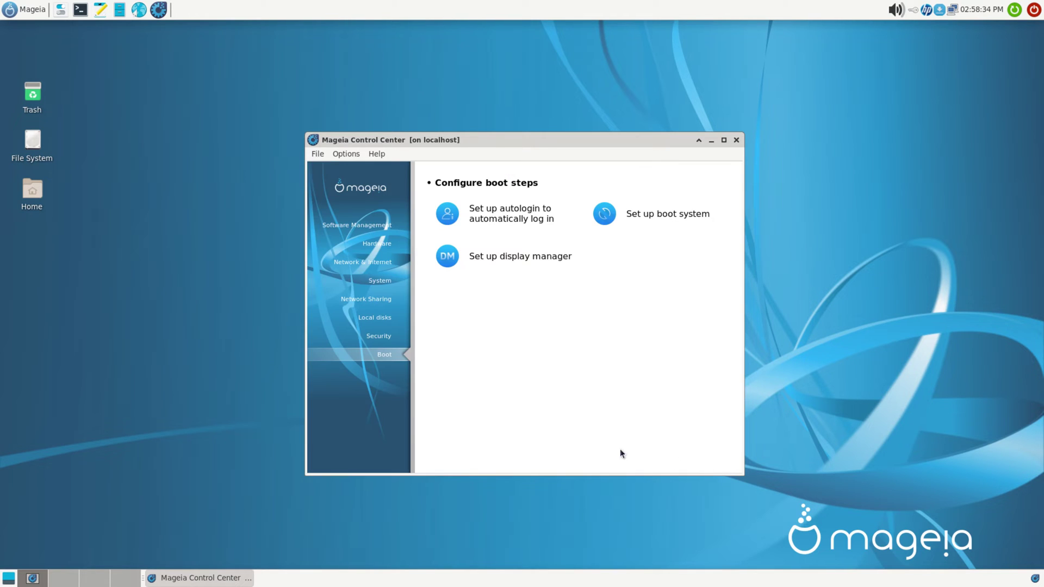
Step: Look through the Options and Help menus, then close the Control Center
{"action": "left_click", "coordinate": [345, 154]}
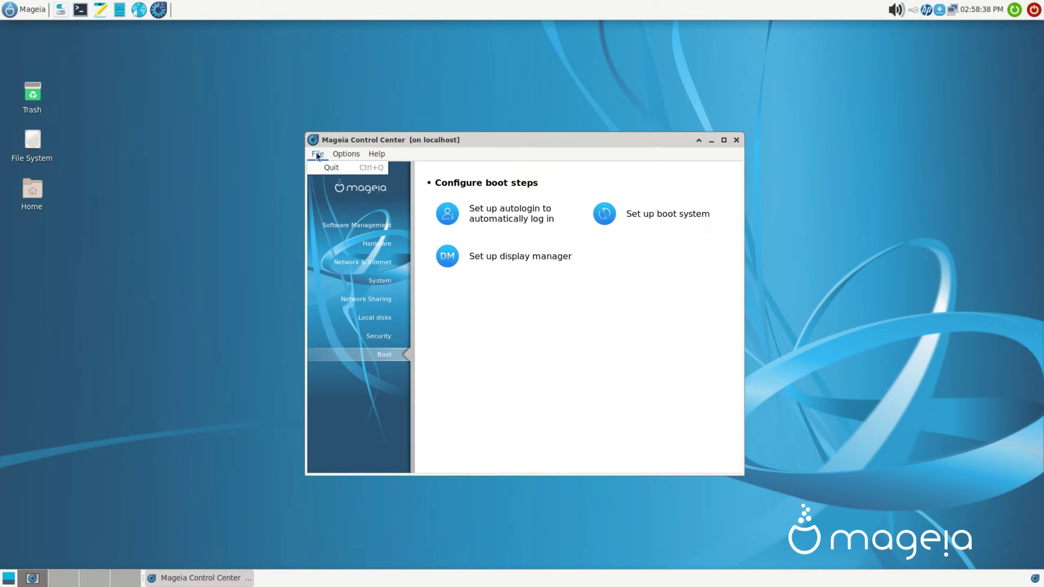
{"action": "mouse_move", "coordinate": [376, 158]}
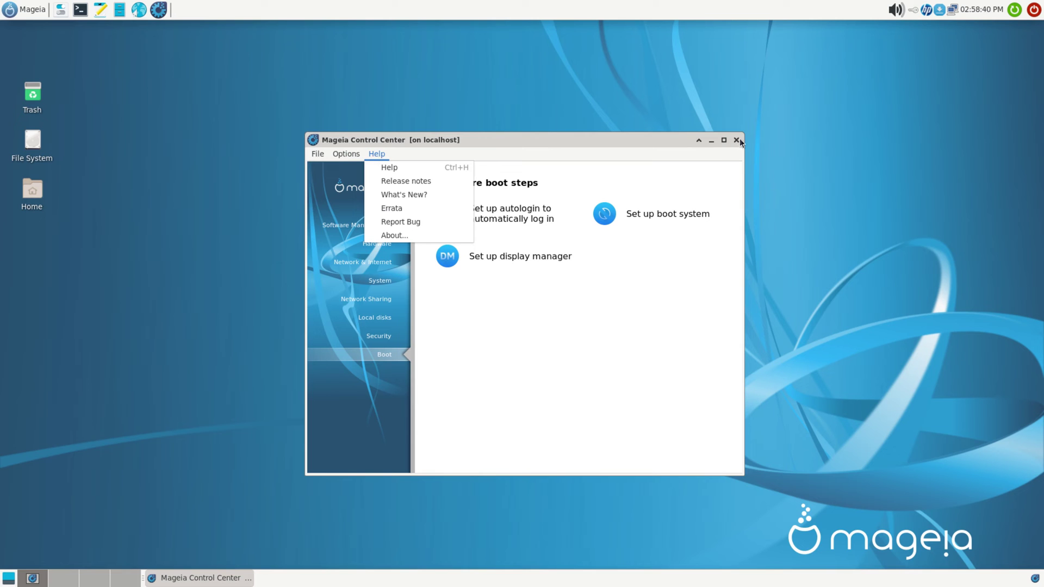
{"action": "left_click", "coordinate": [739, 141]}
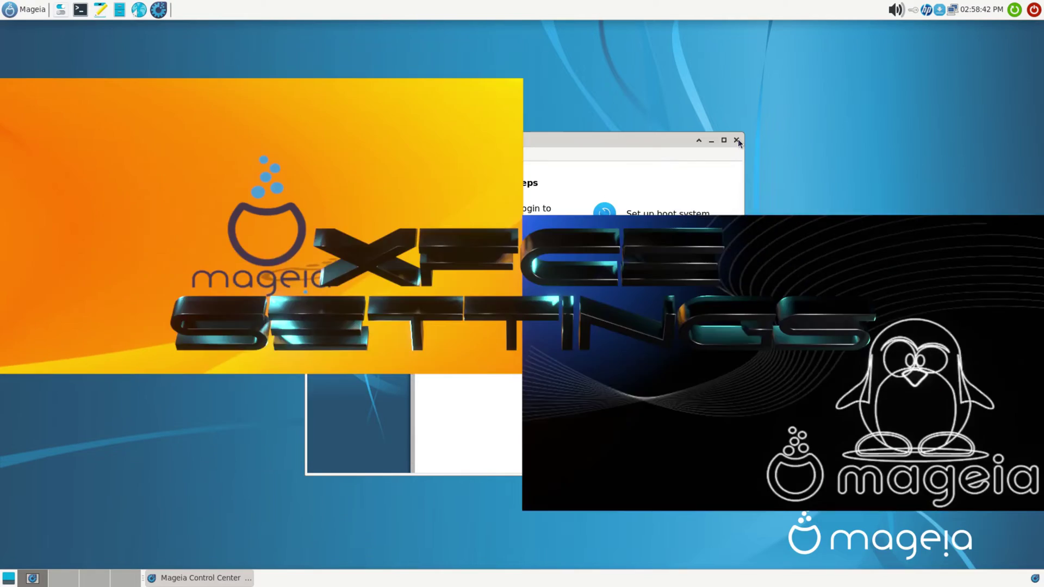
{"action": "left_click", "coordinate": [739, 140]}
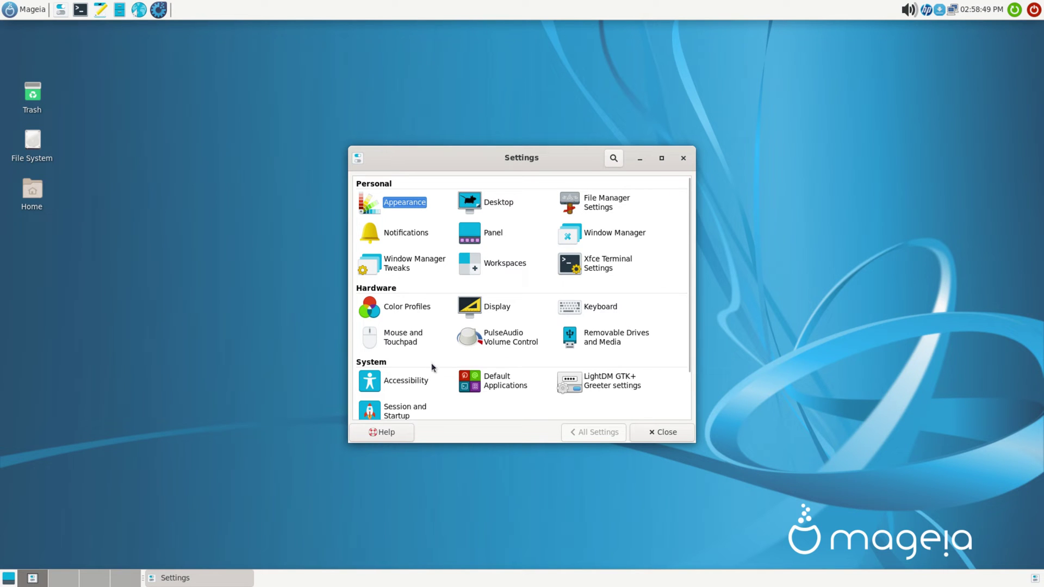
Step: Open Appearance and the home folder, tiling the file manager top-left and Appearance top-right
{"action": "scroll", "coordinate": [593, 382], "scroll_direction": "down", "scroll_amount": 2}
{"action": "scroll", "coordinate": [544, 381], "scroll_direction": "up", "scroll_amount": 2}
{"action": "left_click_drag", "start_coordinate": [449, 156], "coordinate": [704, 93]}
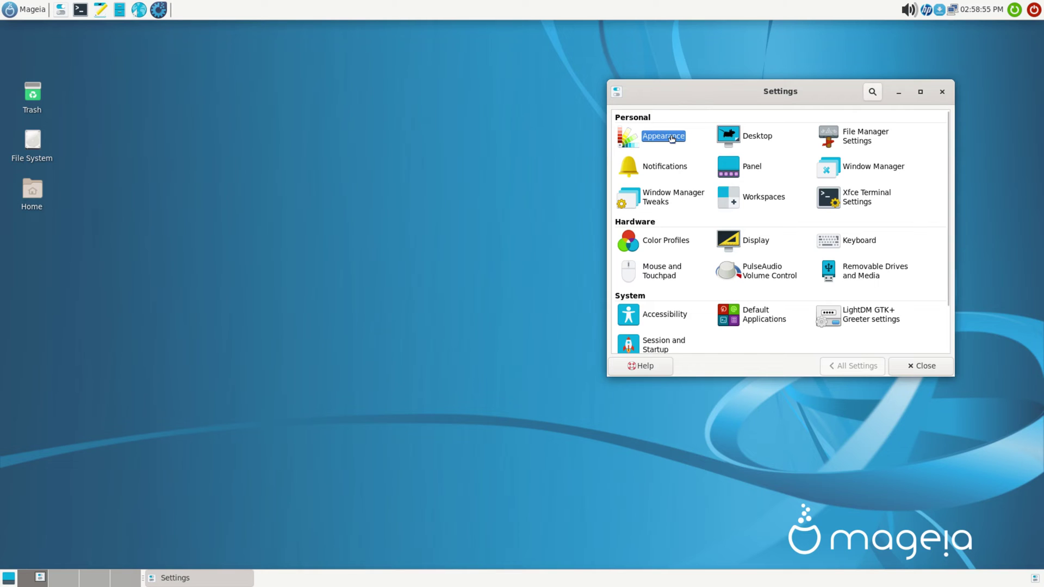
{"action": "left_click", "coordinate": [672, 138]}
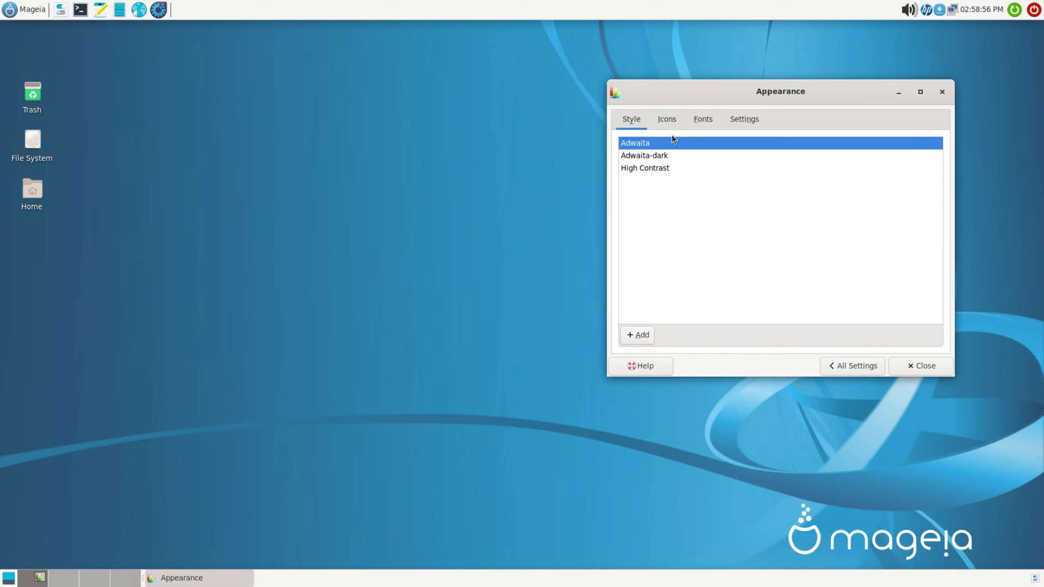
{"action": "double_click", "coordinate": [32, 189]}
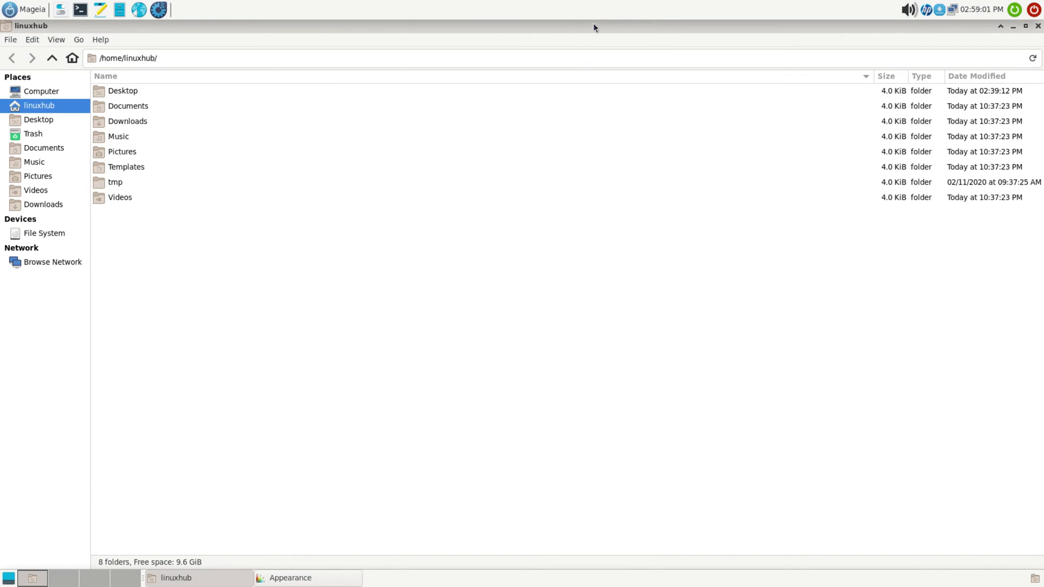
{"action": "double_click", "coordinate": [593, 23]}
{"action": "left_click_drag", "start_coordinate": [358, 73], "coordinate": [2, 41]}
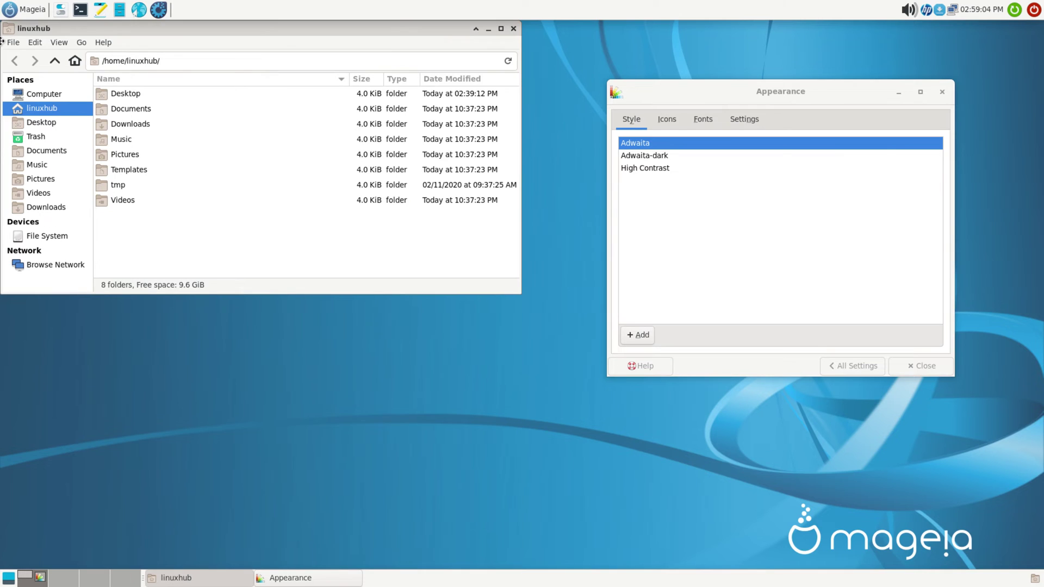
{"action": "left_click_drag", "start_coordinate": [684, 87], "coordinate": [1022, 29]}
Step: Apply the Adwaita-dark style, keep Adwaita icons, review Fonts and Settings, then return to All Settings
{"action": "left_click", "coordinate": [558, 98]}
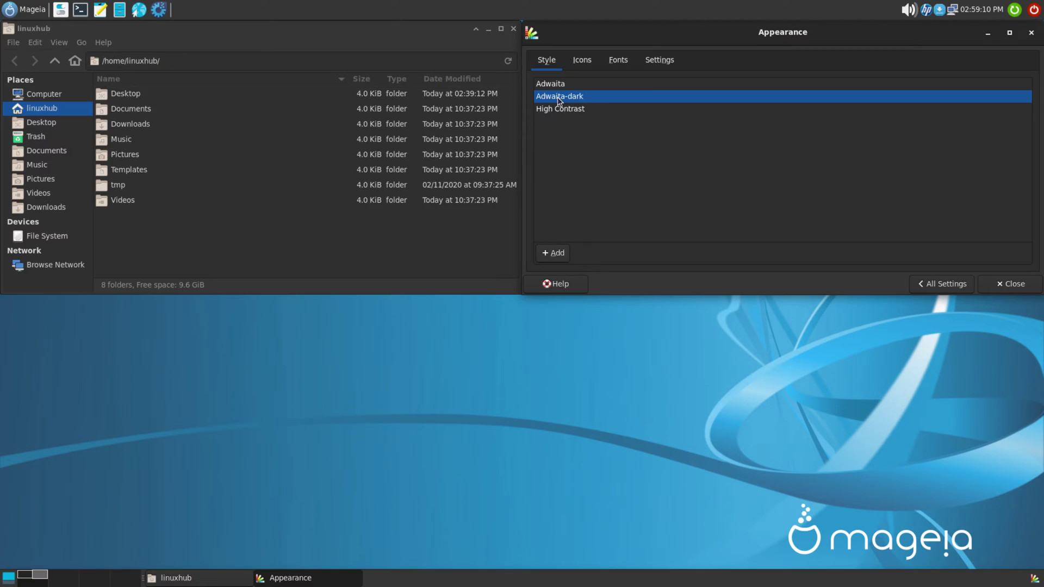
{"action": "left_click", "coordinate": [561, 110]}
{"action": "left_click", "coordinate": [561, 98]}
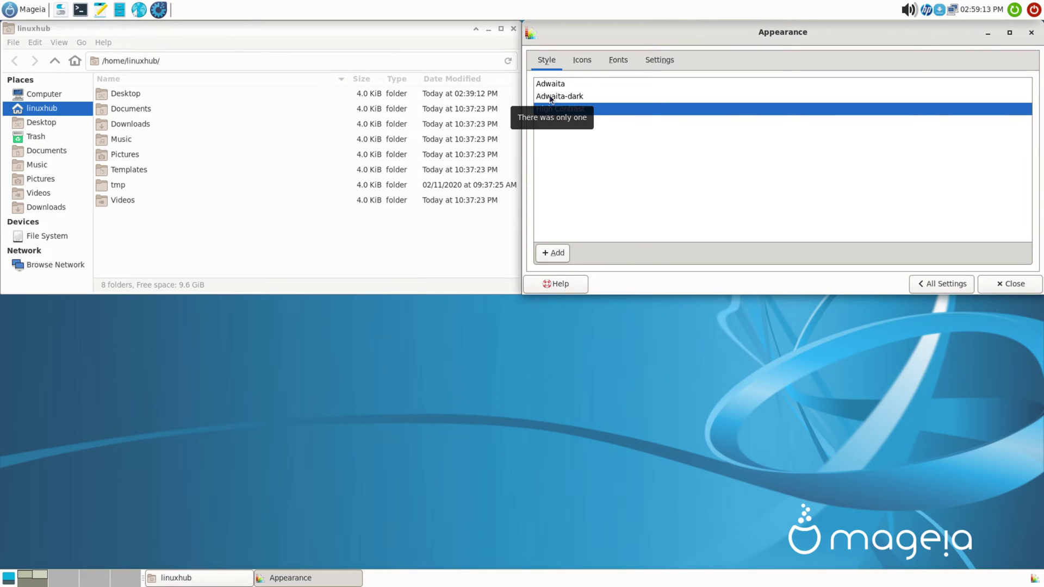
{"action": "left_click", "coordinate": [582, 60]}
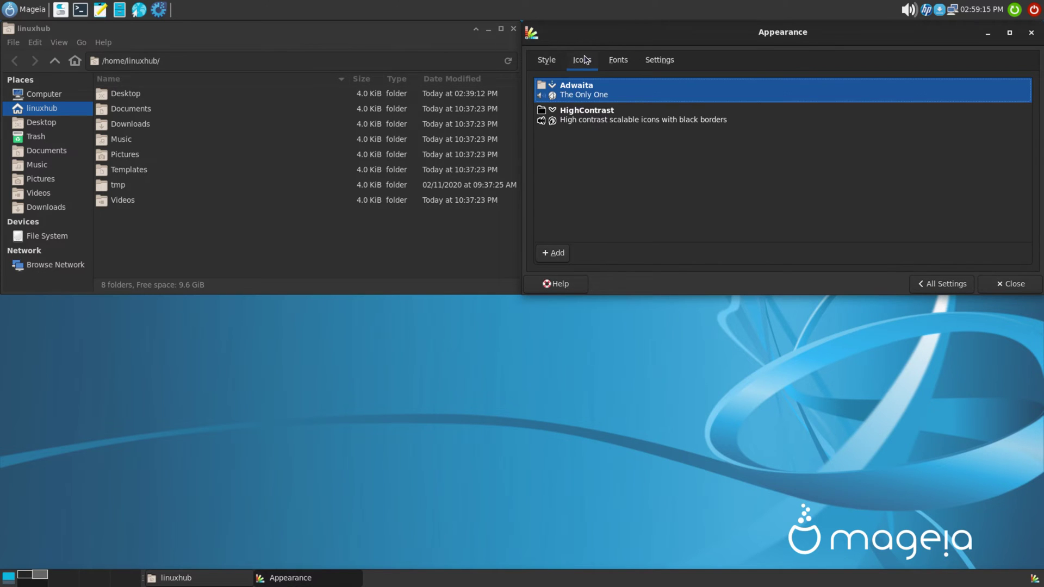
{"action": "left_click", "coordinate": [572, 115]}
{"action": "left_click", "coordinate": [584, 86]}
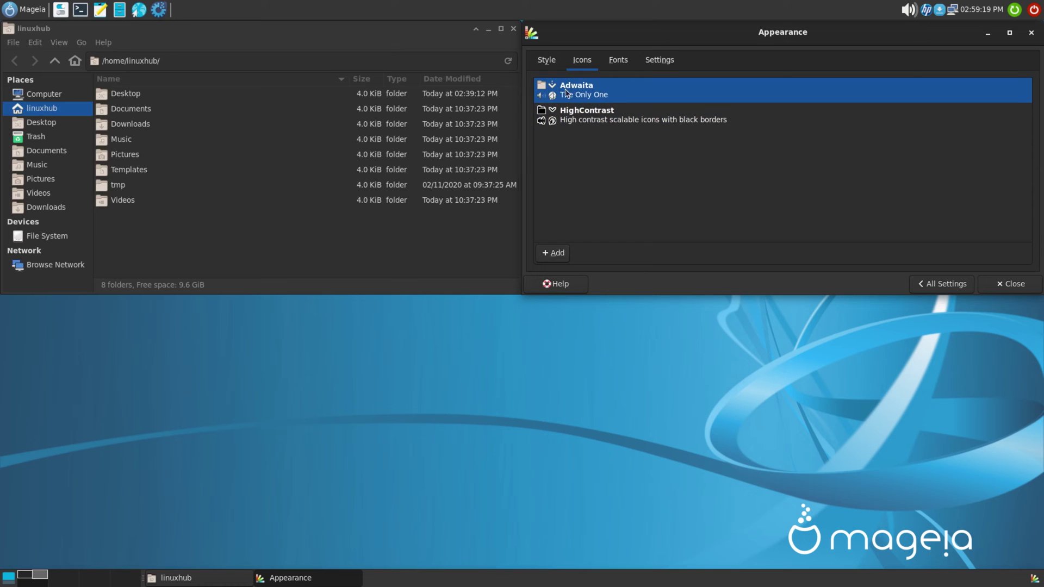
{"action": "left_click", "coordinate": [620, 61]}
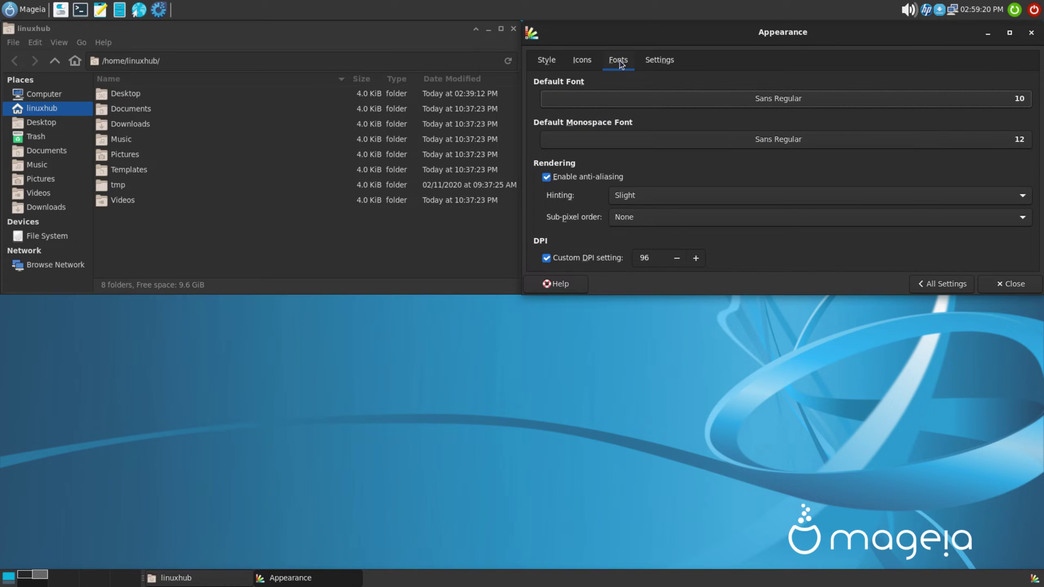
{"action": "left_click", "coordinate": [658, 60]}
{"action": "left_click", "coordinate": [953, 285]}
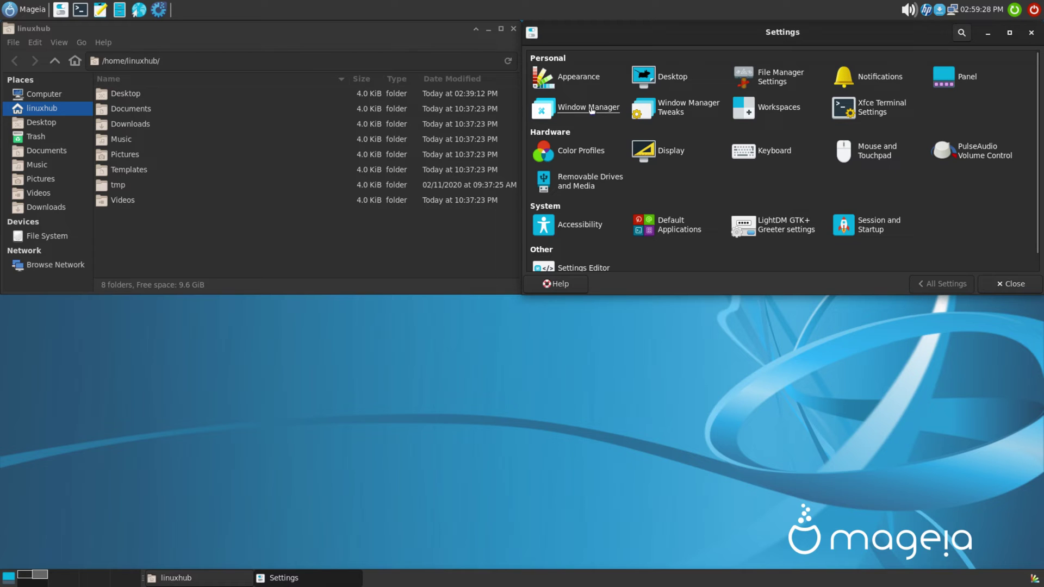
Step: In Window Manager, preview Daloa, Default-hdpi, Default-xhdpi, Kokodi and Moheli themes, then settle on Default
{"action": "left_click", "coordinate": [577, 106]}
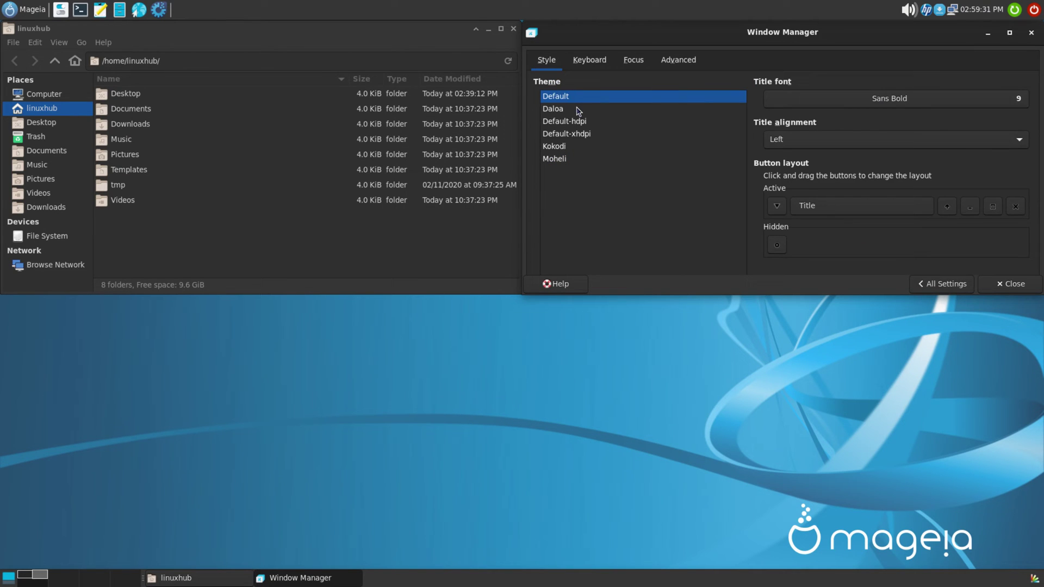
{"action": "left_click", "coordinate": [553, 109]}
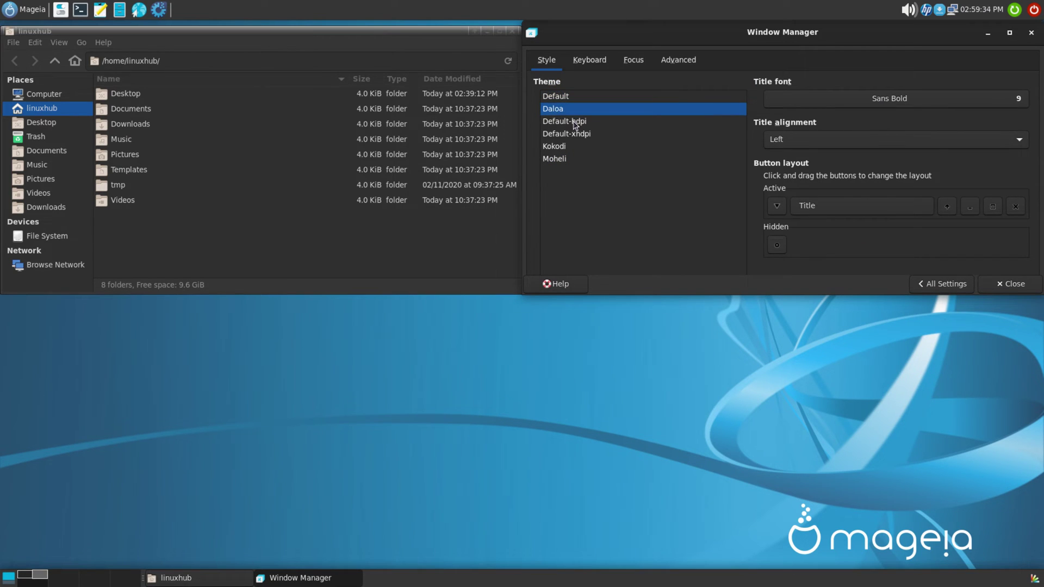
{"action": "left_click", "coordinate": [574, 123]}
{"action": "left_click", "coordinate": [561, 135]}
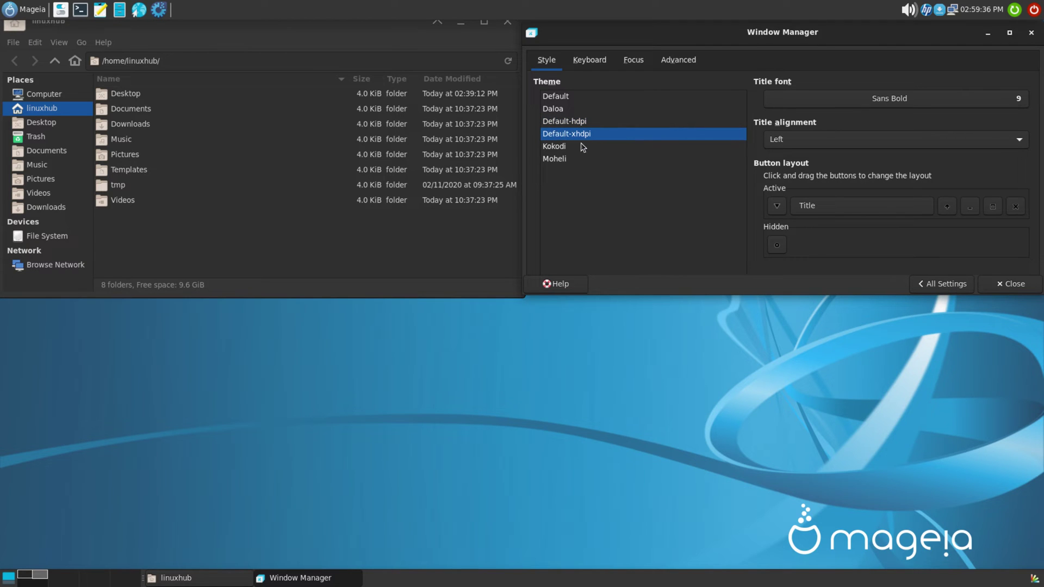
{"action": "left_click", "coordinate": [555, 149]}
{"action": "left_click", "coordinate": [552, 161]}
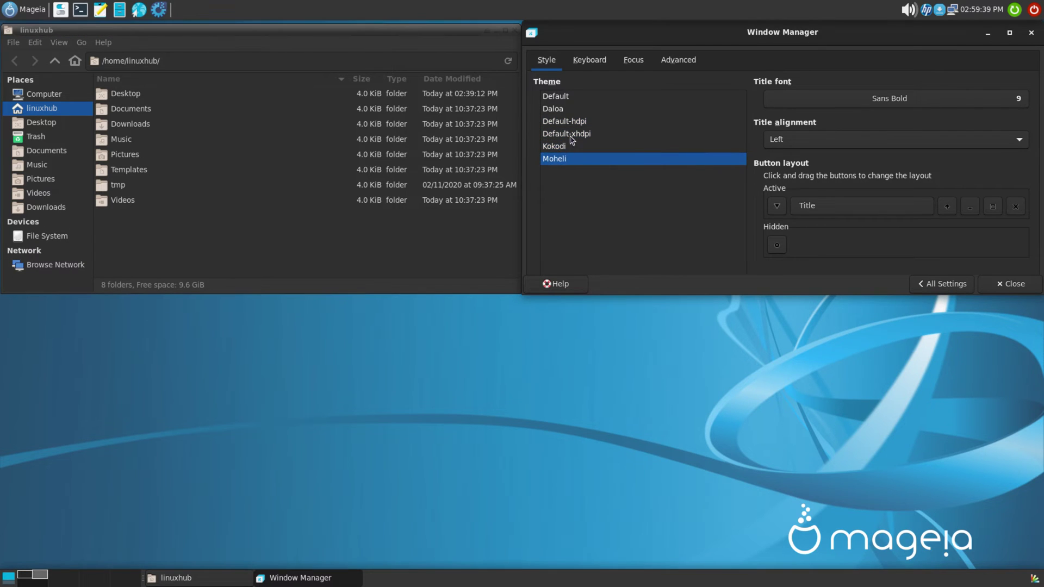
{"action": "left_click", "coordinate": [556, 109]}
{"action": "left_click", "coordinate": [563, 122]}
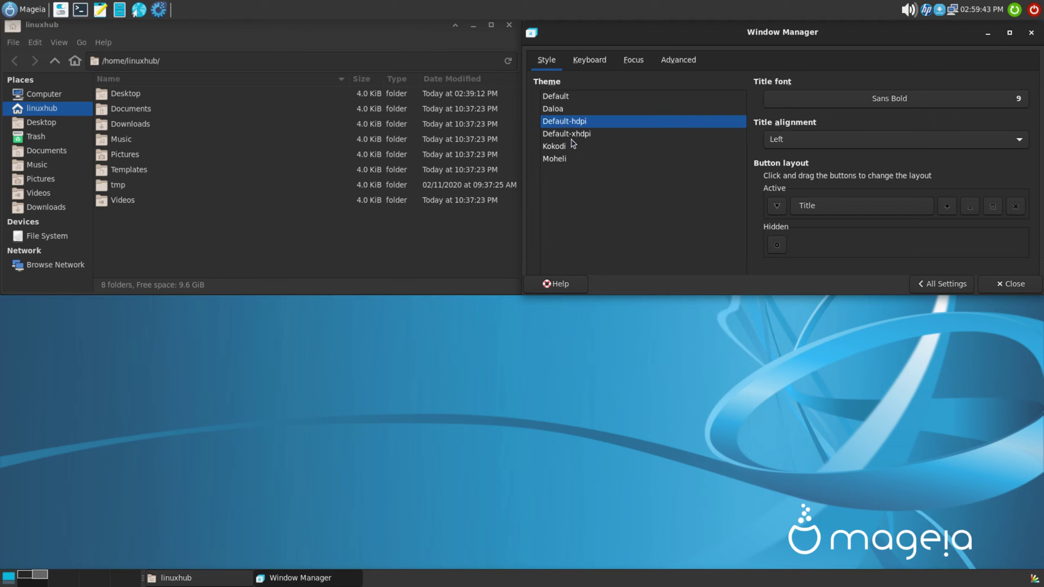
{"action": "left_click", "coordinate": [563, 135]}
{"action": "left_click", "coordinate": [557, 148]}
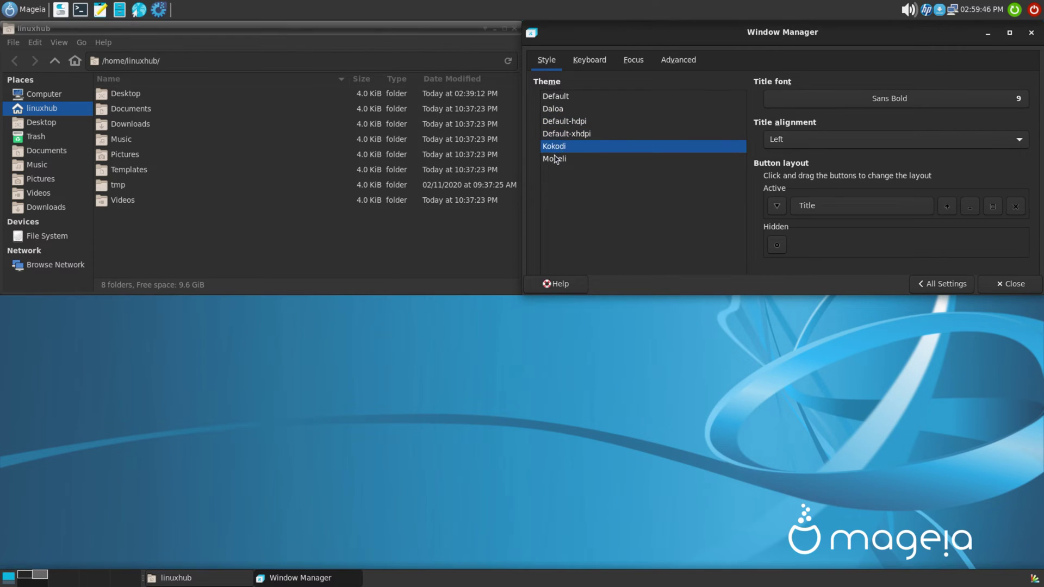
{"action": "left_click", "coordinate": [554, 160]}
{"action": "left_click", "coordinate": [556, 98]}
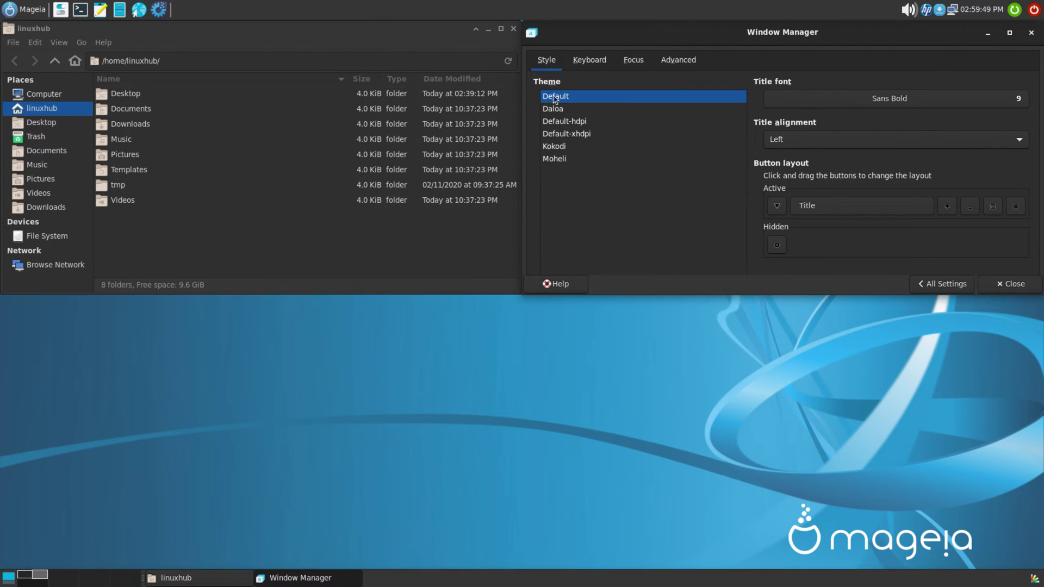
Step: Glance at Window Manager Tweaks, then close it and the home folder window
{"action": "left_click", "coordinate": [958, 291]}
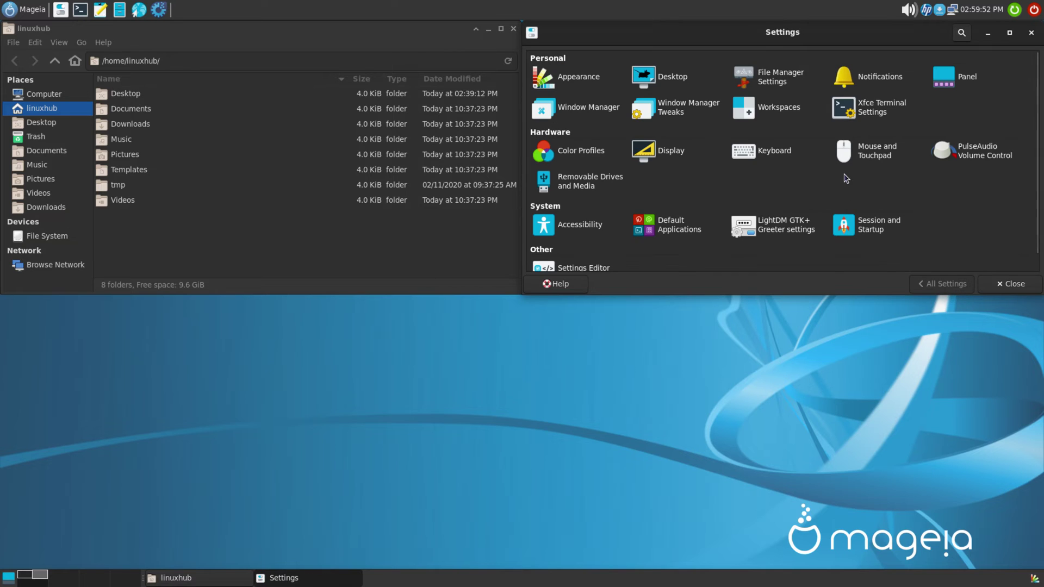
{"action": "left_click", "coordinate": [677, 102]}
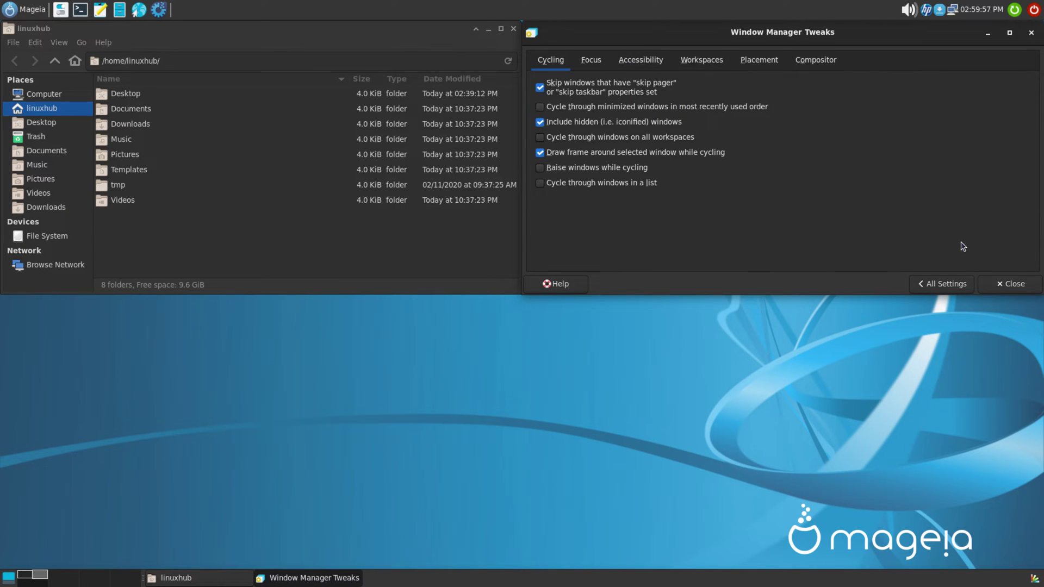
{"action": "left_click", "coordinate": [1008, 284]}
{"action": "left_click", "coordinate": [514, 30]}
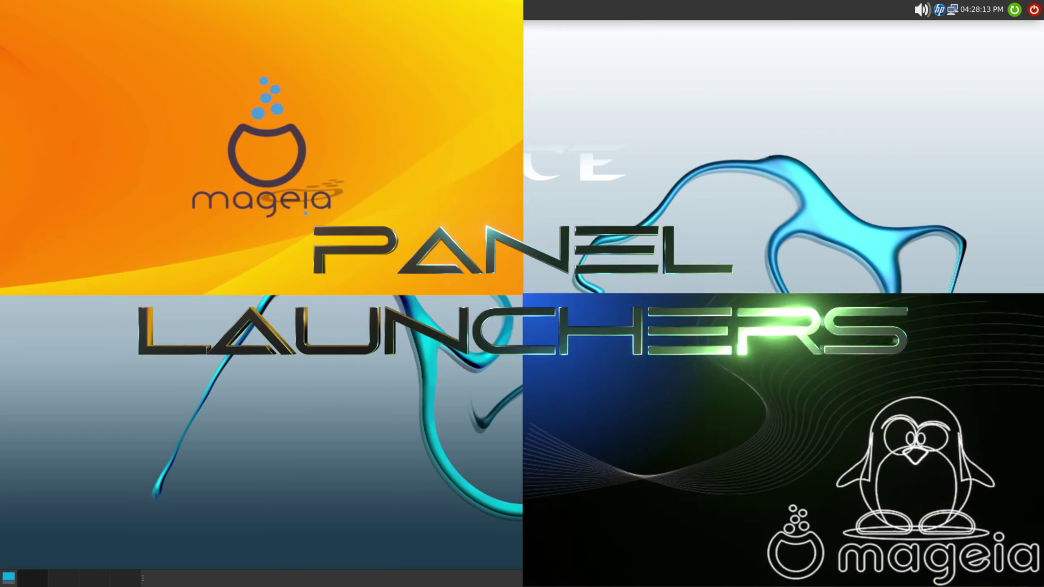
Step: Open the Xfce settings manager, recentre it, and close it again
{"action": "left_click", "coordinate": [61, 11]}
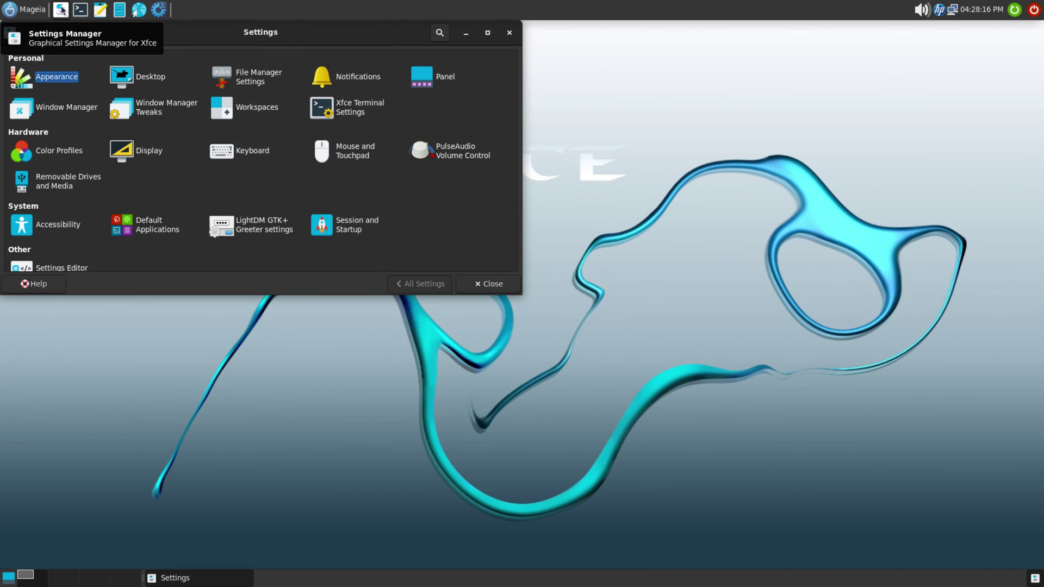
{"action": "left_click_drag", "start_coordinate": [294, 44], "coordinate": [547, 153]}
{"action": "left_click", "coordinate": [761, 142]}
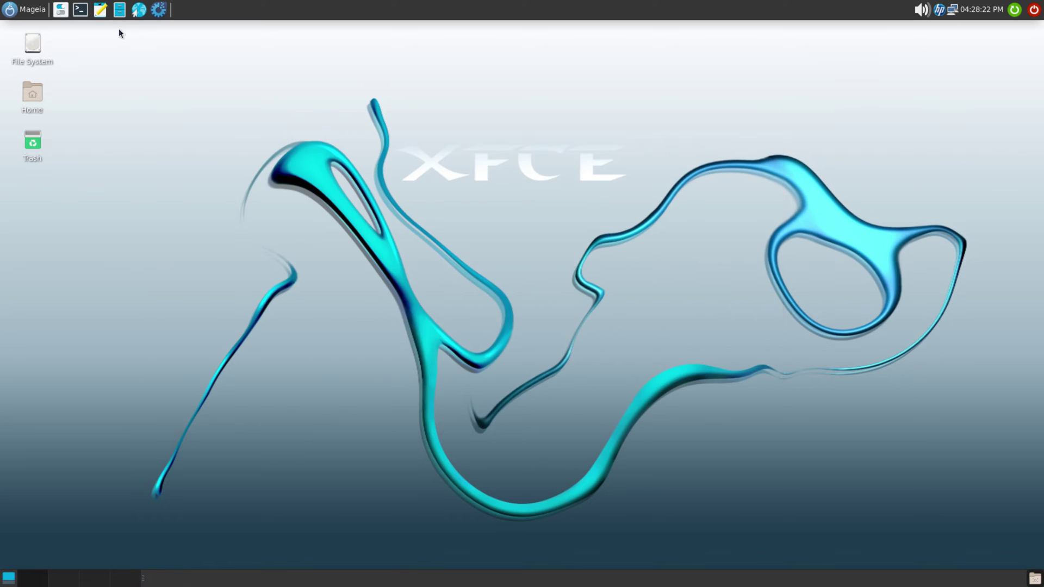
Step: Check the Terminal's About dialog showing xfce4-terminal version 0.8.10, then close the terminal
{"action": "left_click", "coordinate": [80, 11]}
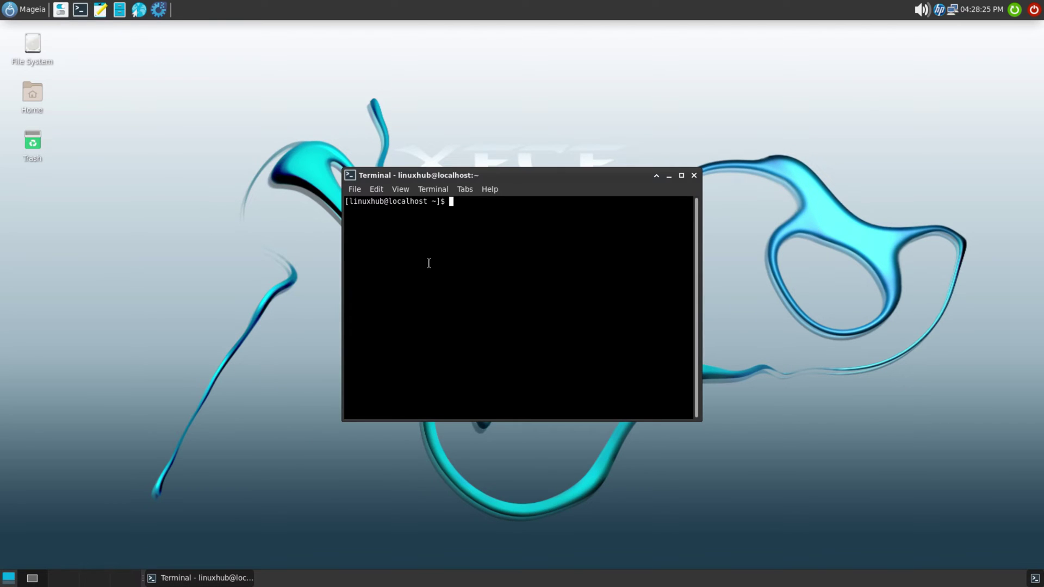
{"action": "left_click", "coordinate": [492, 190]}
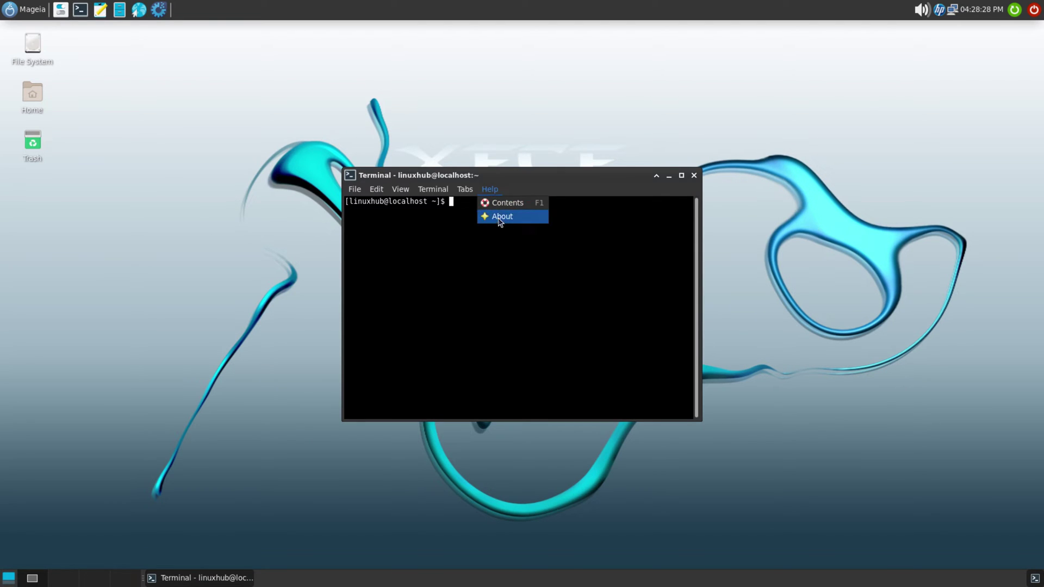
{"action": "left_click", "coordinate": [499, 217]}
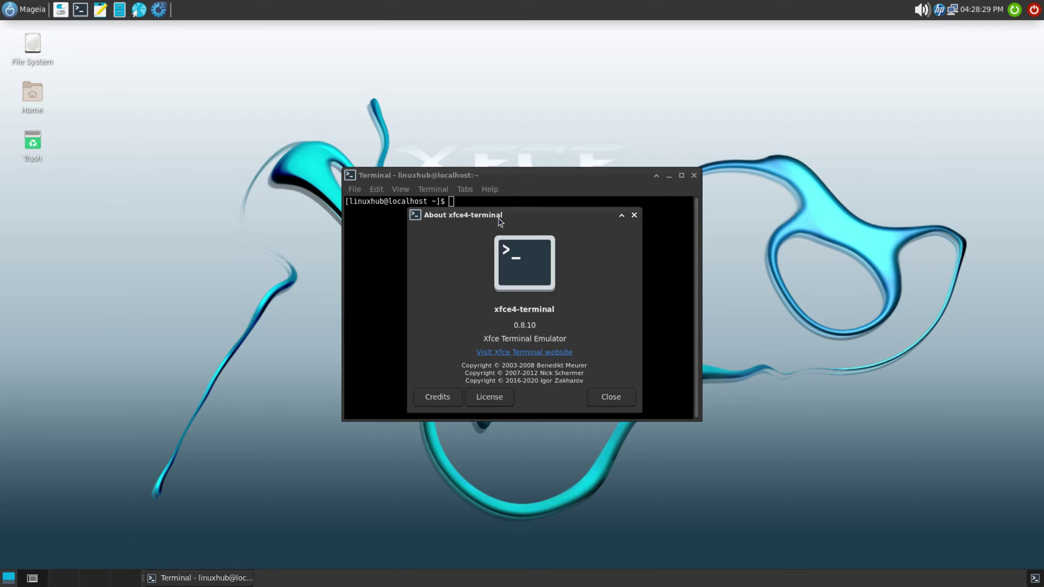
{"action": "triple_click", "coordinate": [542, 310]}
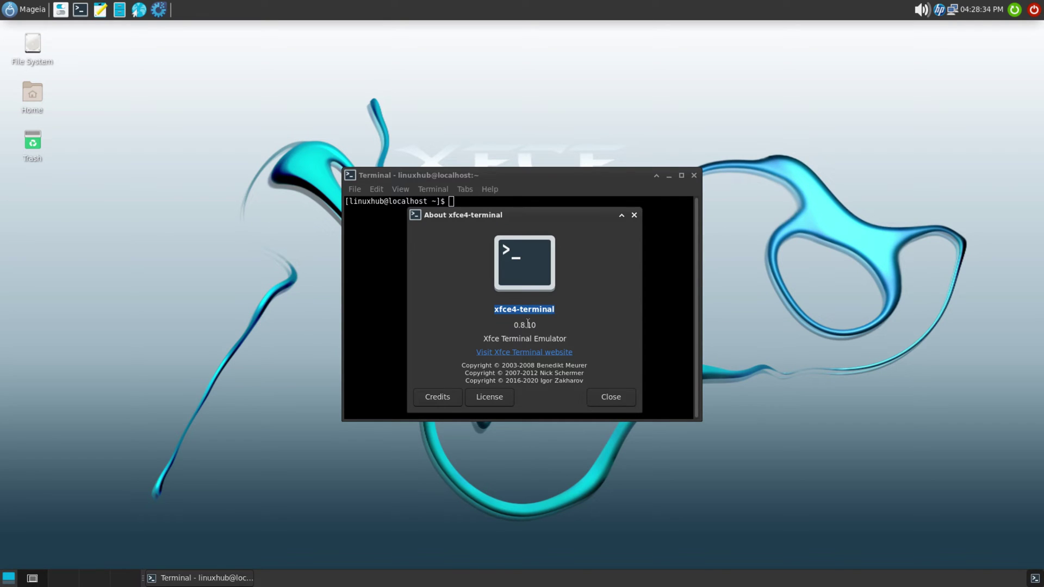
{"action": "double_click", "coordinate": [526, 324]}
{"action": "triple_click", "coordinate": [550, 337]}
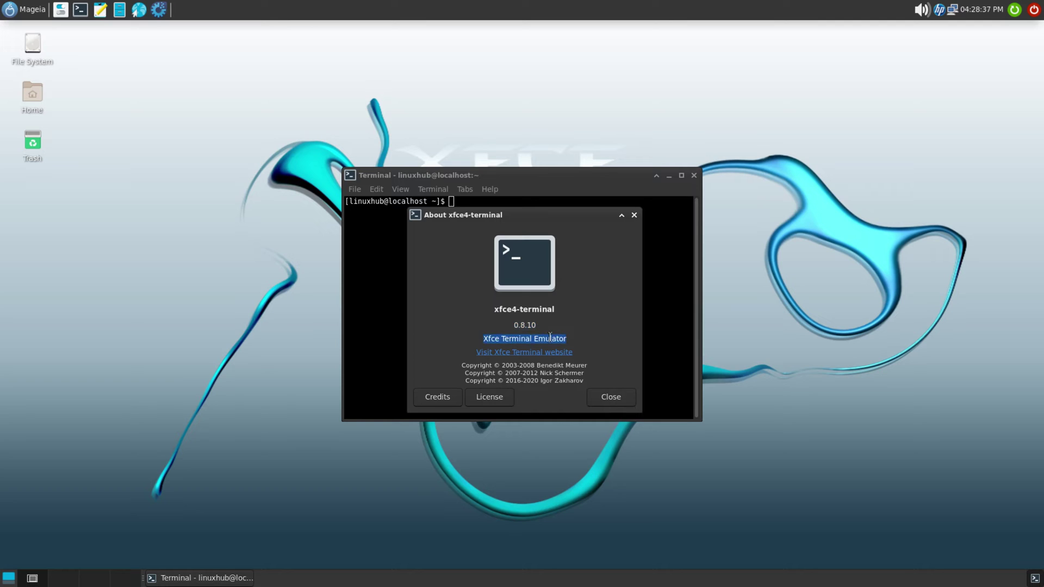
{"action": "left_click", "coordinate": [605, 397]}
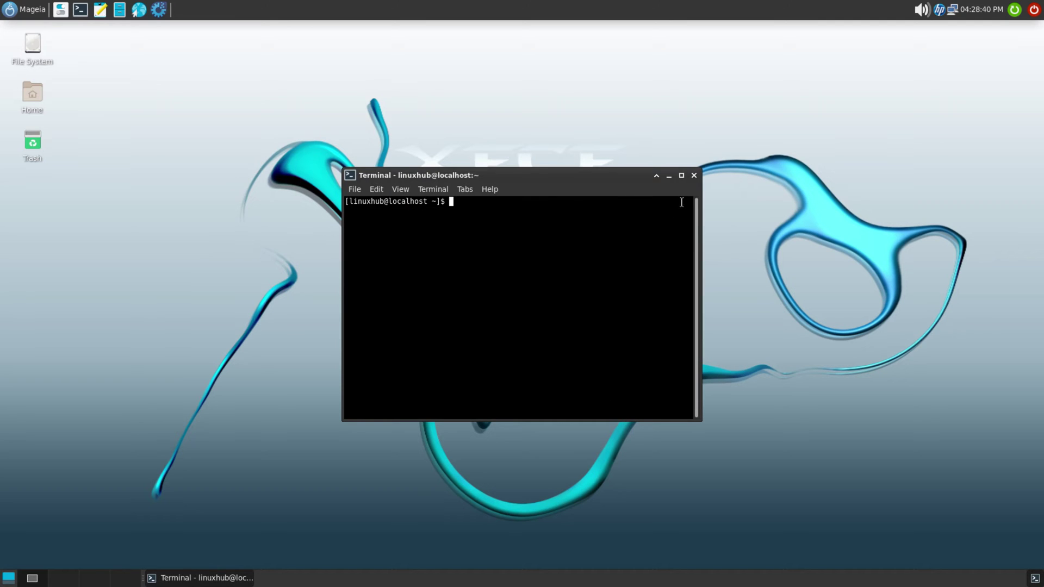
{"action": "left_click", "coordinate": [694, 175]}
Step: Launch Mousepad and check its About dialog showing version 0.5.1, then dismiss it
{"action": "left_click", "coordinate": [101, 11]}
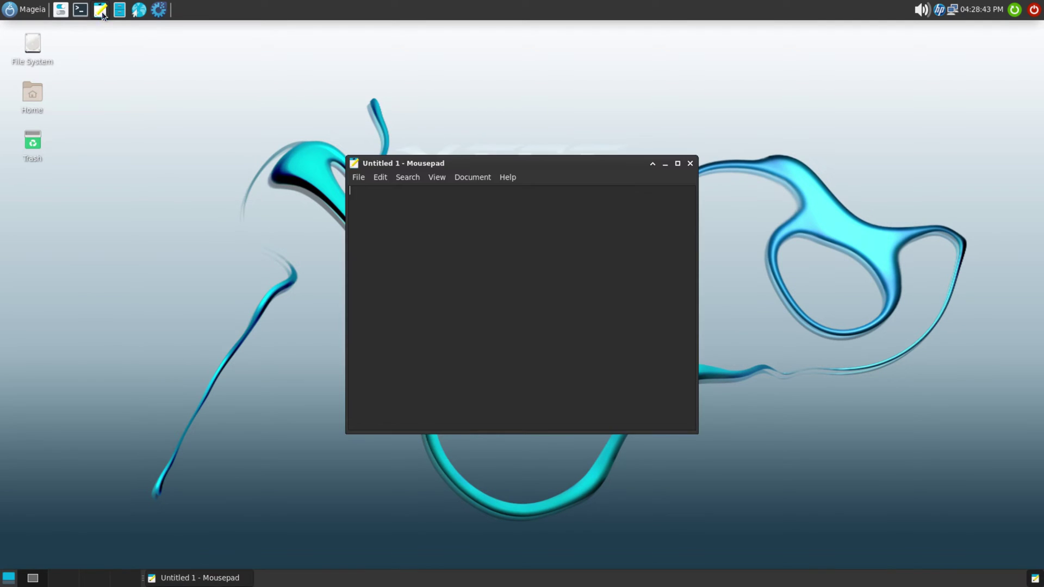
{"action": "left_click", "coordinate": [357, 178]}
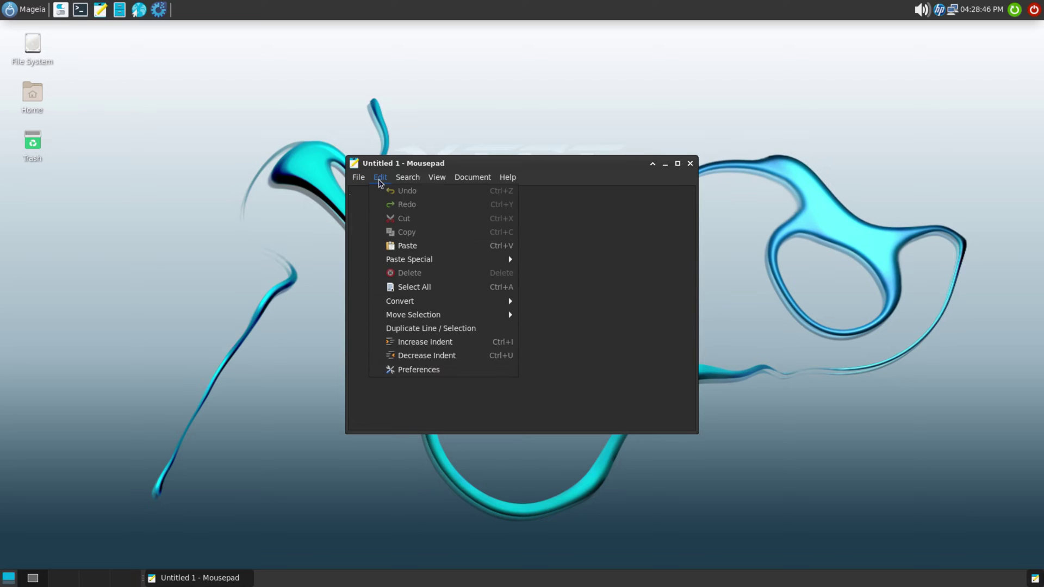
{"action": "mouse_move", "coordinate": [501, 178]}
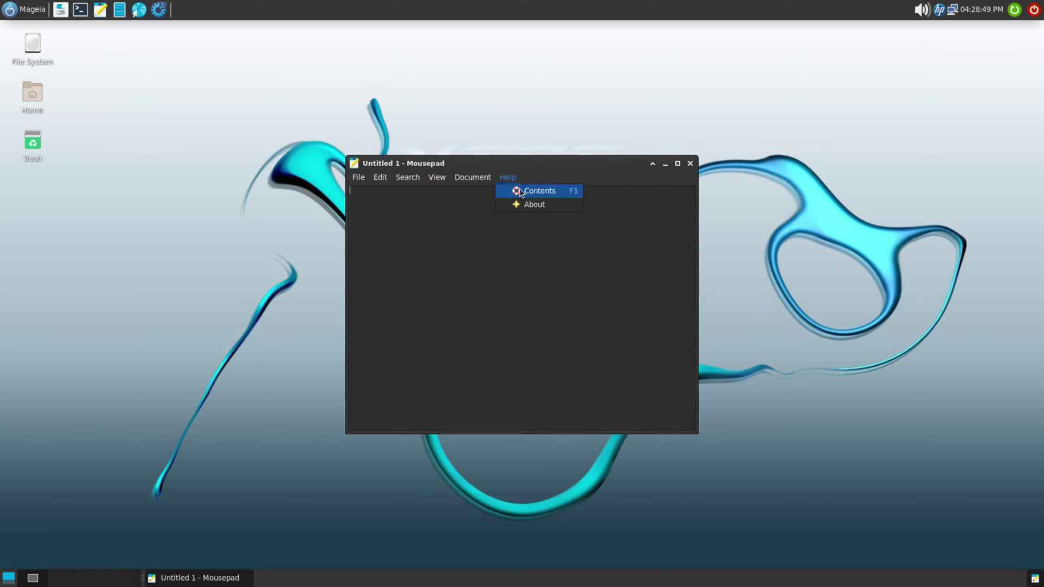
{"action": "left_click", "coordinate": [525, 205]}
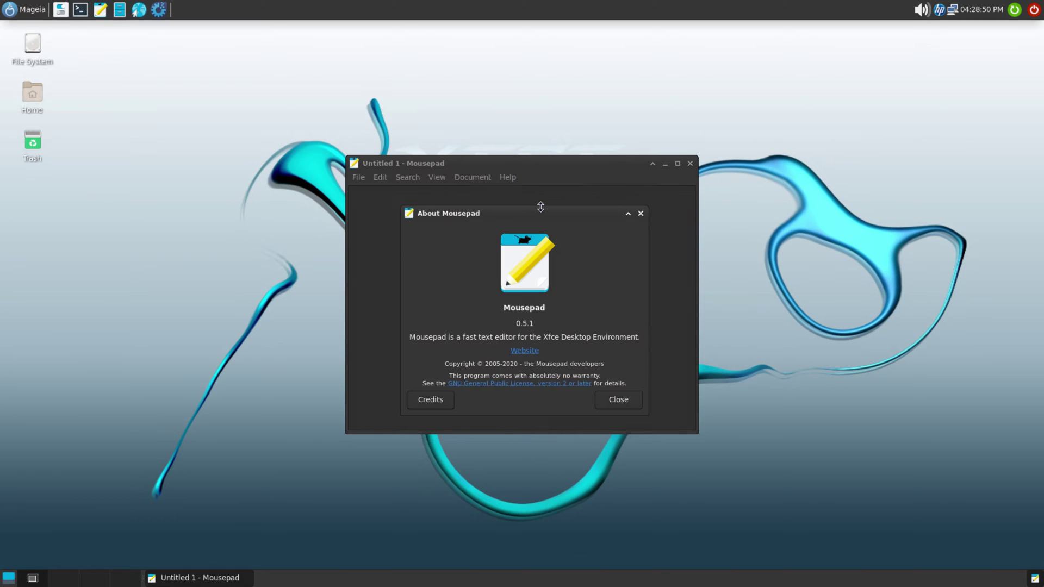
{"action": "double_click", "coordinate": [523, 308]}
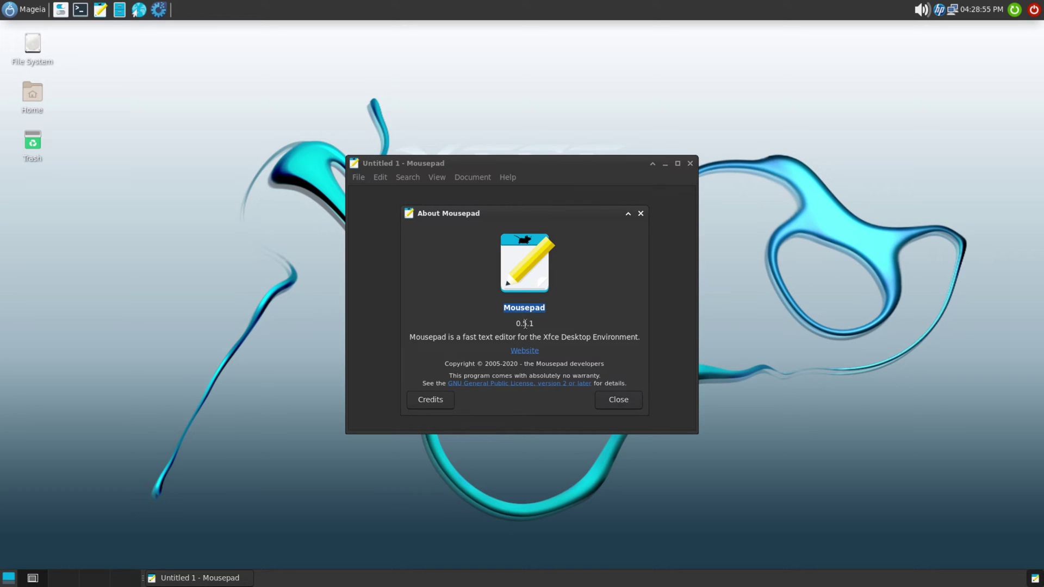
{"action": "double_click", "coordinate": [525, 324]}
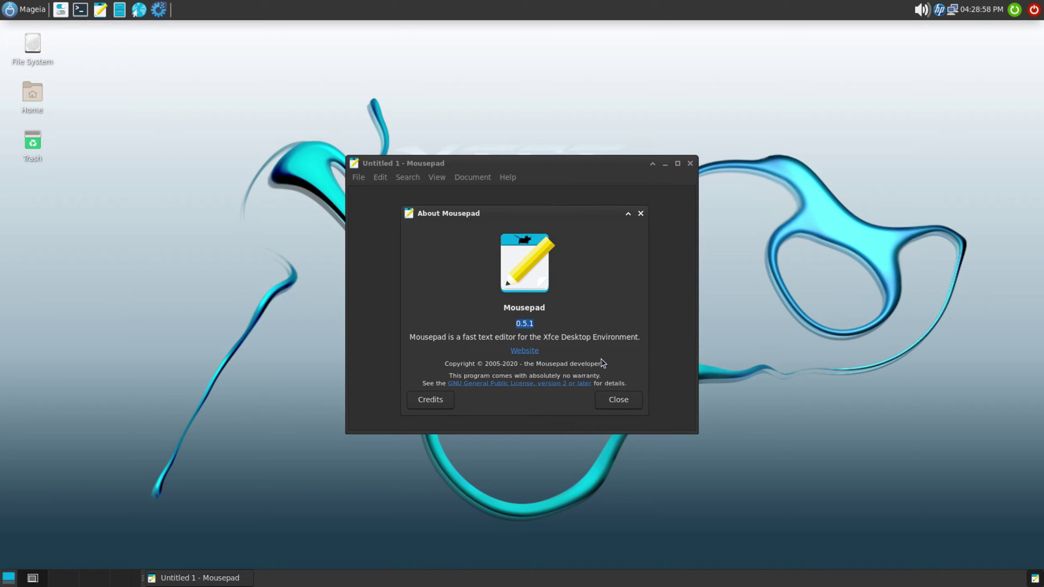
{"action": "triple_click", "coordinate": [543, 338]}
{"action": "left_click", "coordinate": [620, 403]}
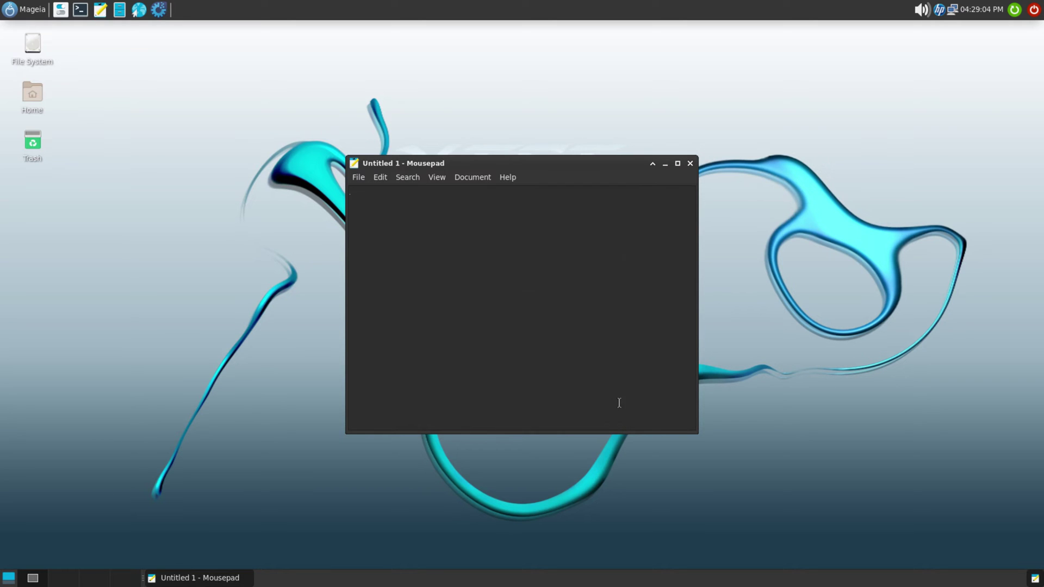
Step: Close Mousepad, open Thunar at home, and browse Desktop, Trash, Documents, Music and Pictures
{"action": "left_click", "coordinate": [690, 163]}
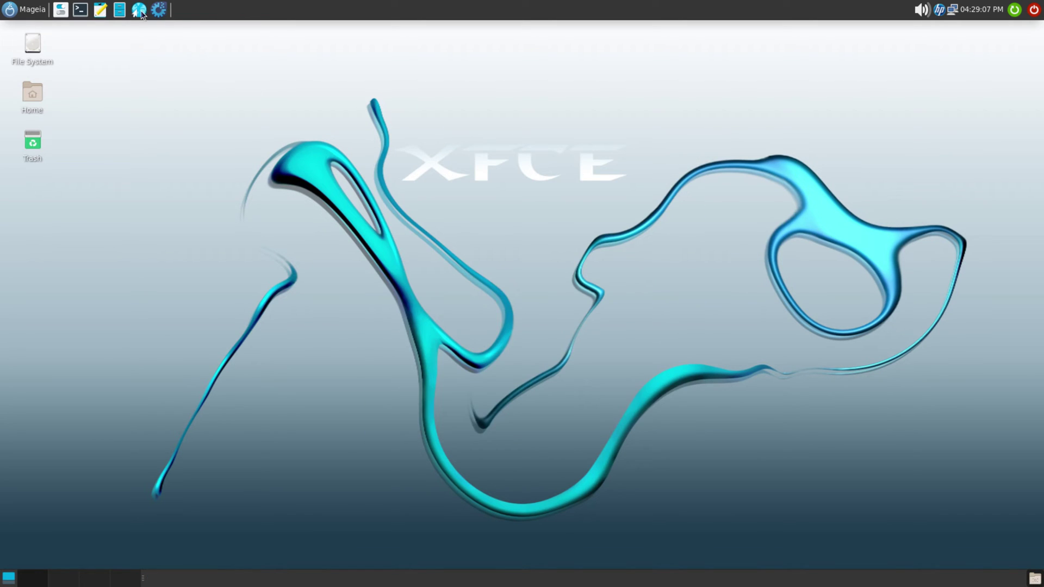
{"action": "left_click", "coordinate": [121, 12]}
{"action": "left_click_drag", "start_coordinate": [237, 27], "coordinate": [488, 151]}
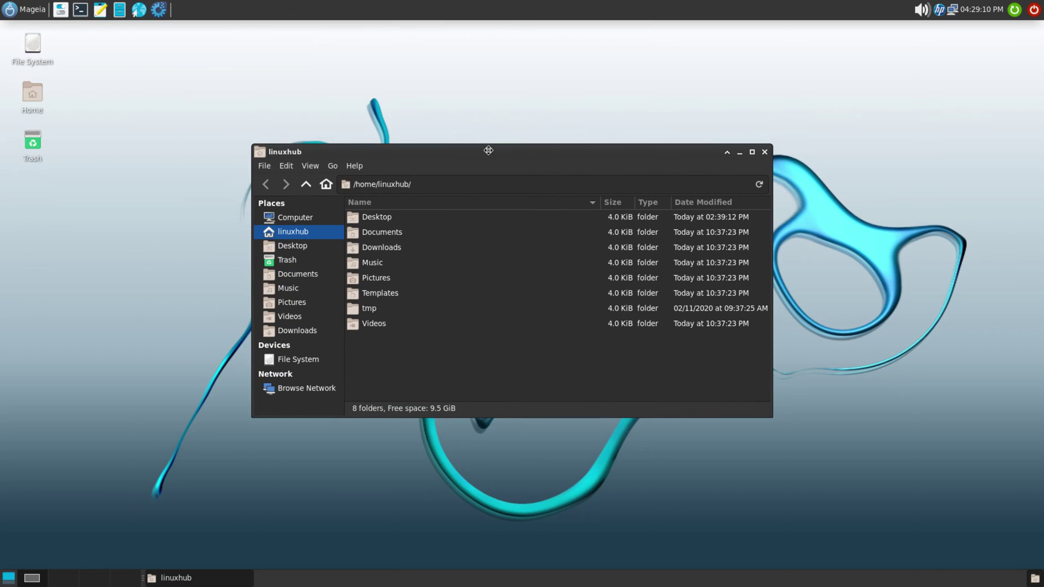
{"action": "left_click", "coordinate": [292, 246]}
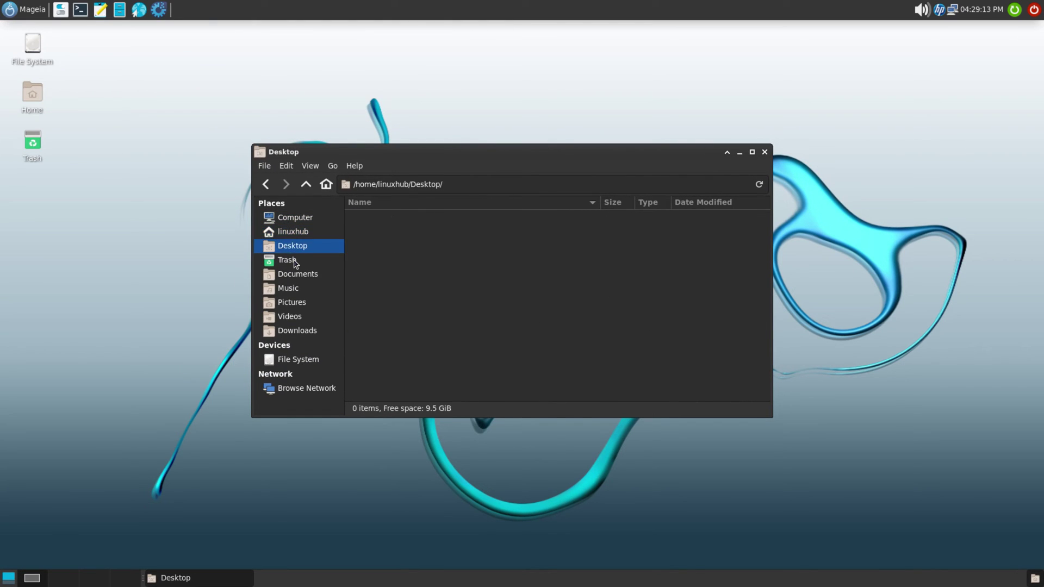
{"action": "left_click", "coordinate": [294, 260]}
{"action": "left_click", "coordinate": [292, 275]}
{"action": "left_click", "coordinate": [288, 289]}
{"action": "left_click", "coordinate": [291, 302]}
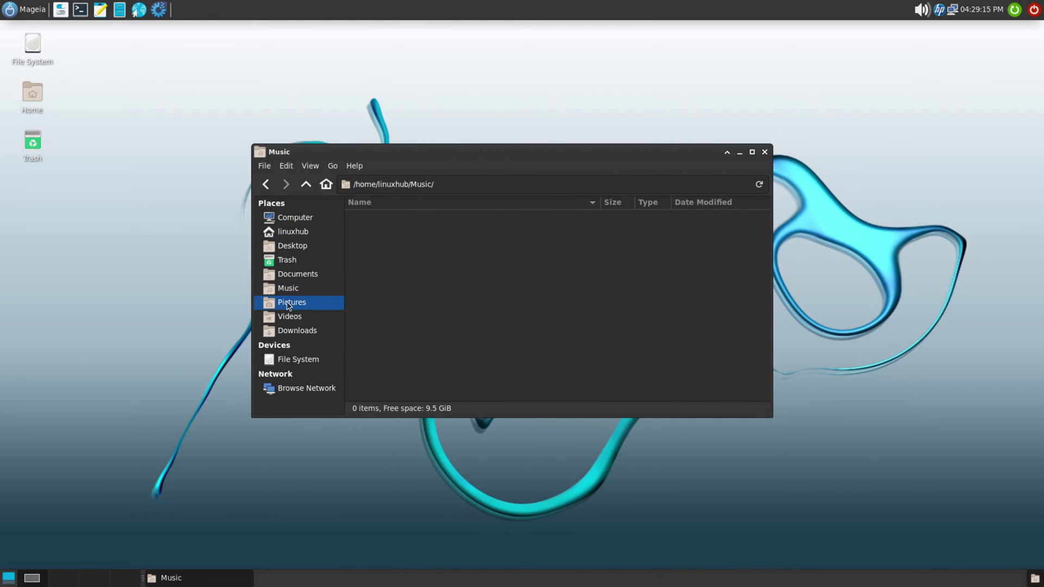
{"action": "left_click", "coordinate": [285, 234]}
Step: Check Thunar's About dialog showing version 4.16.8, then close it and the file manager
{"action": "left_click", "coordinate": [266, 163]}
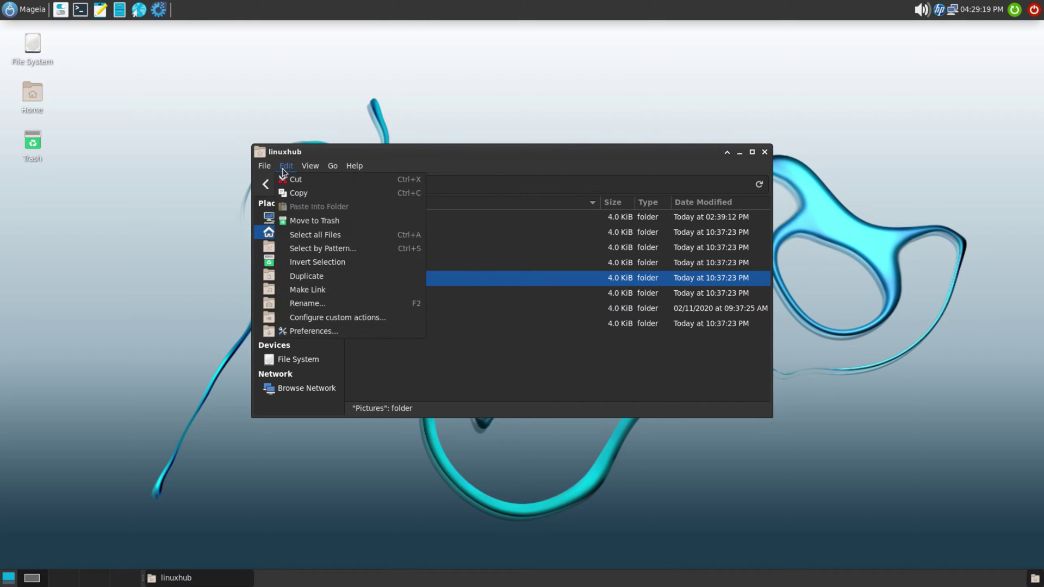
{"action": "mouse_move", "coordinate": [356, 166]}
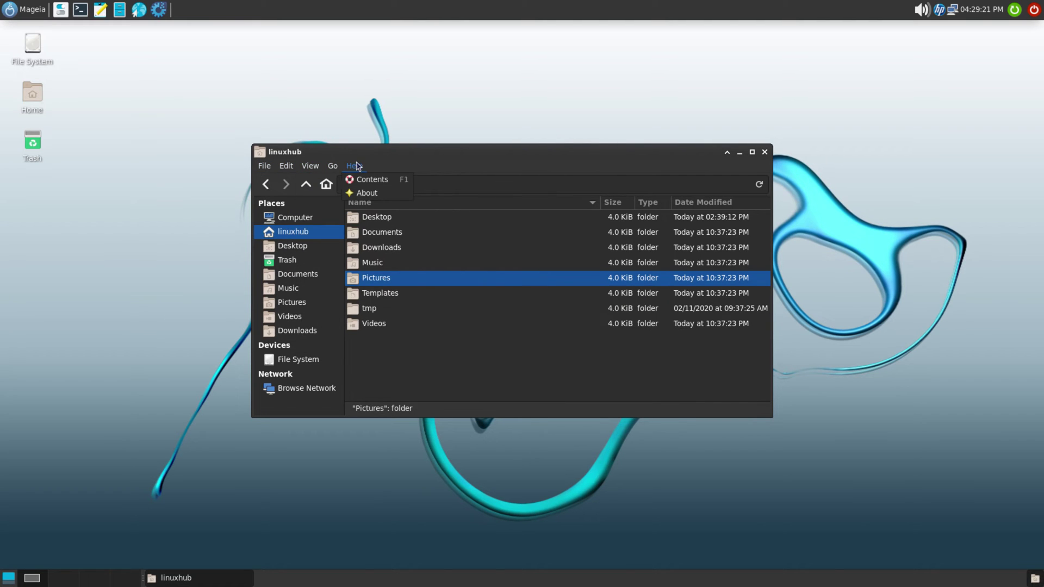
{"action": "left_click", "coordinate": [367, 193]}
{"action": "double_click", "coordinate": [510, 283]}
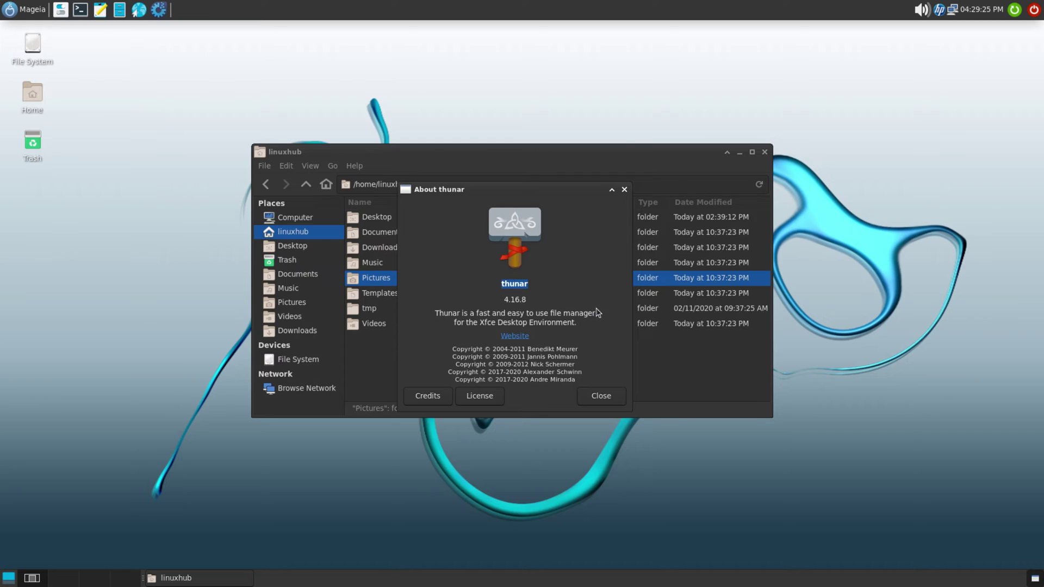
{"action": "double_click", "coordinate": [517, 300]}
{"action": "triple_click", "coordinate": [540, 314]}
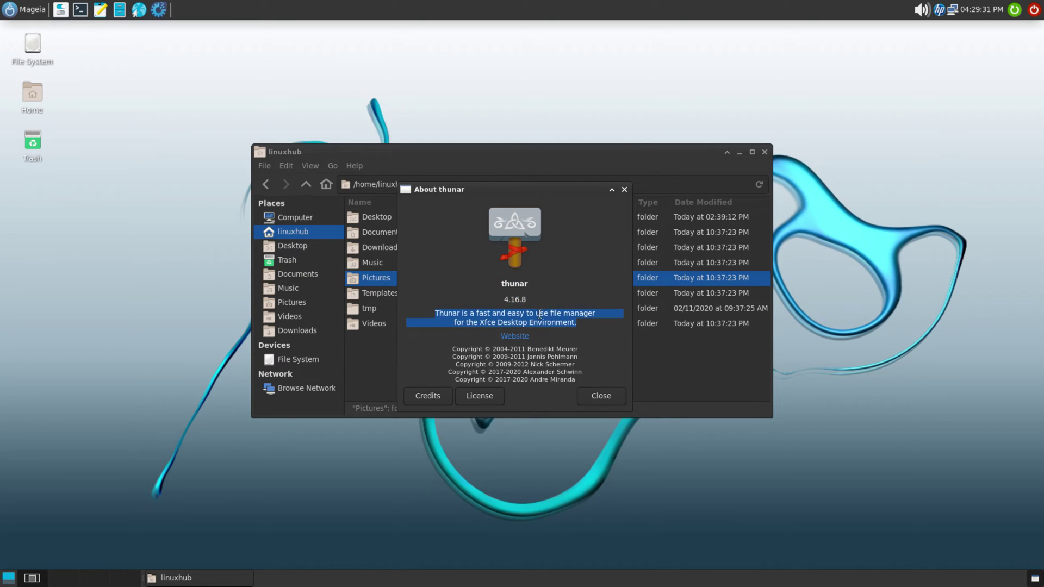
{"action": "left_click", "coordinate": [604, 398]}
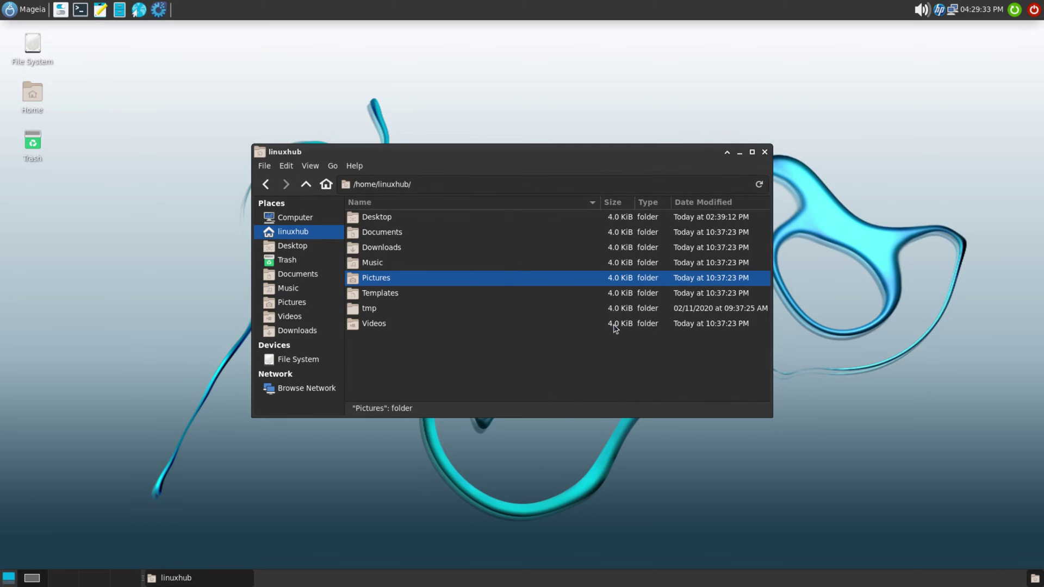
{"action": "left_click", "coordinate": [766, 152]}
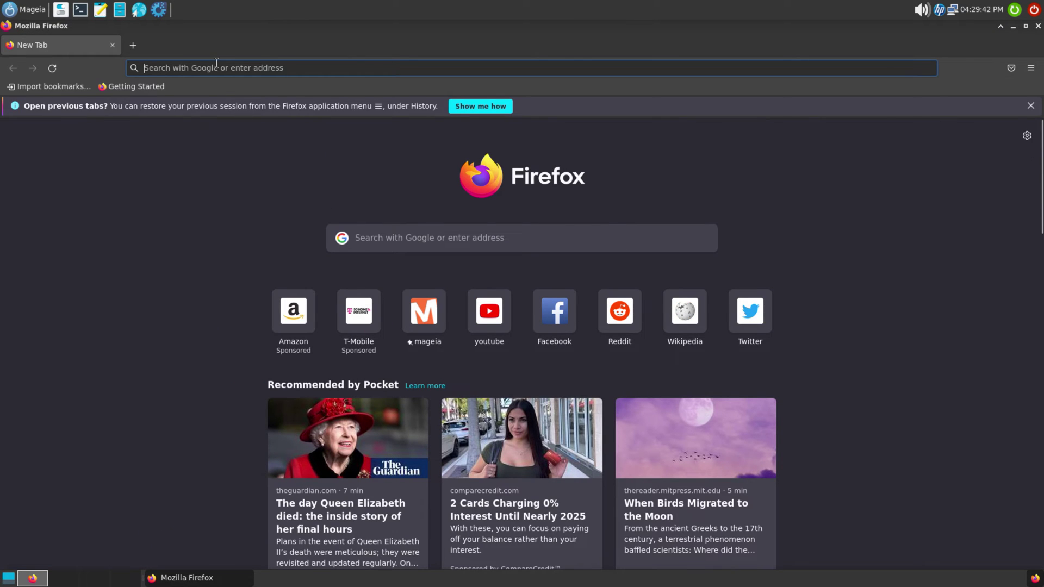
Step: Open YouTube from Firefox's top sites and search for 'linuxhub'
{"action": "left_click", "coordinate": [216, 64]}
{"action": "left_click", "coordinate": [165, 111]}
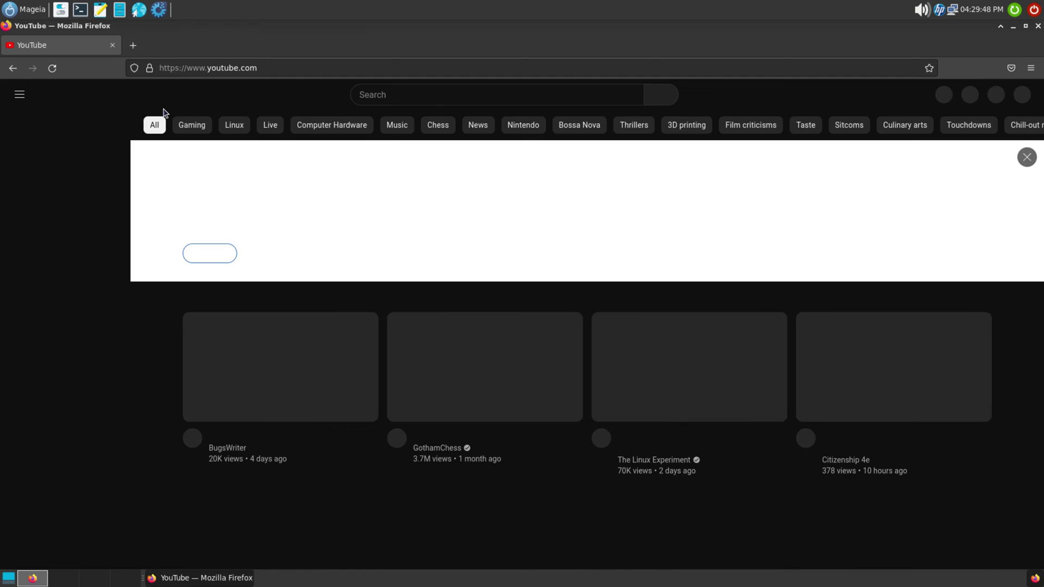
{"action": "left_click", "coordinate": [412, 97]}
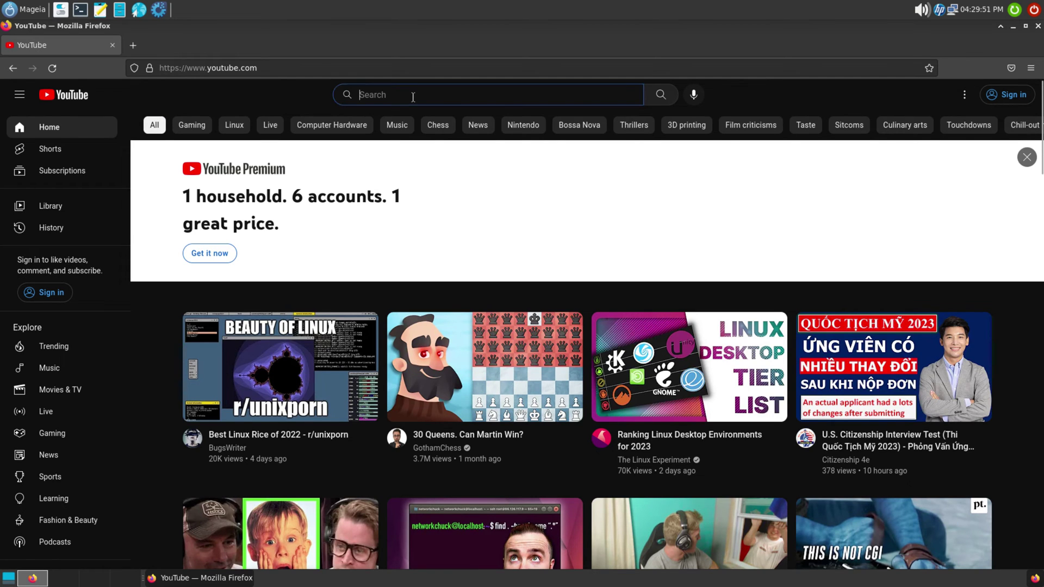
{"action": "type", "text": "linuxhub"}
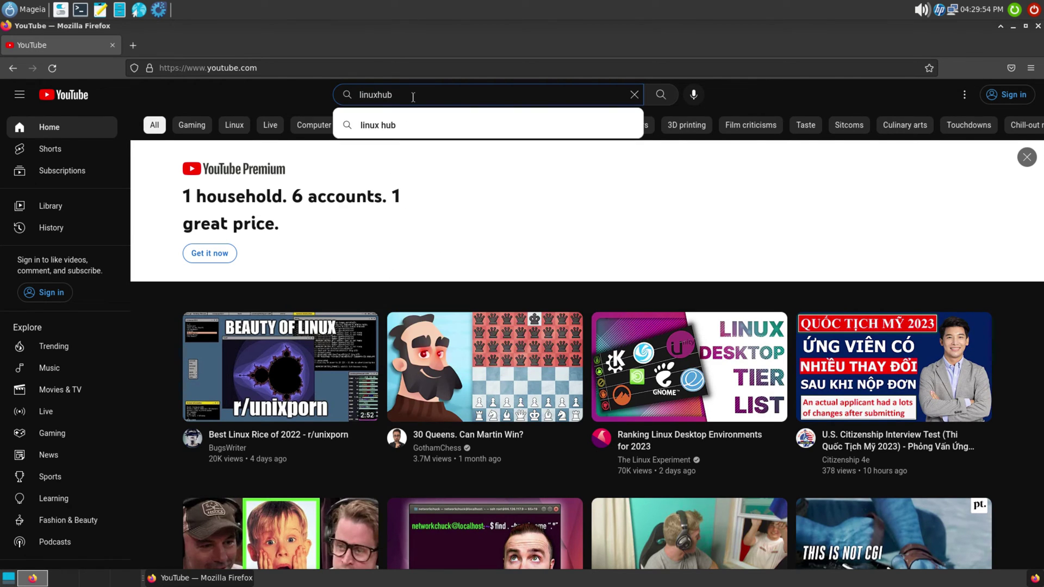
{"action": "key", "text": "Return"}
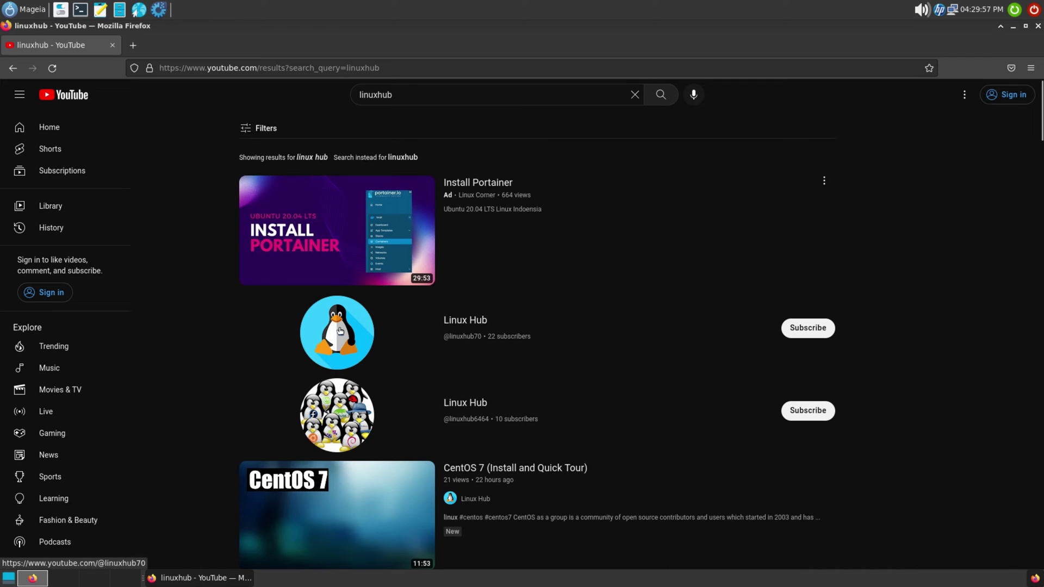
Step: Play Linux Hub's Devuan 4.0.0 install video, skipping to about 7:09 and 9:19, then return home
{"action": "left_click", "coordinate": [340, 331]}
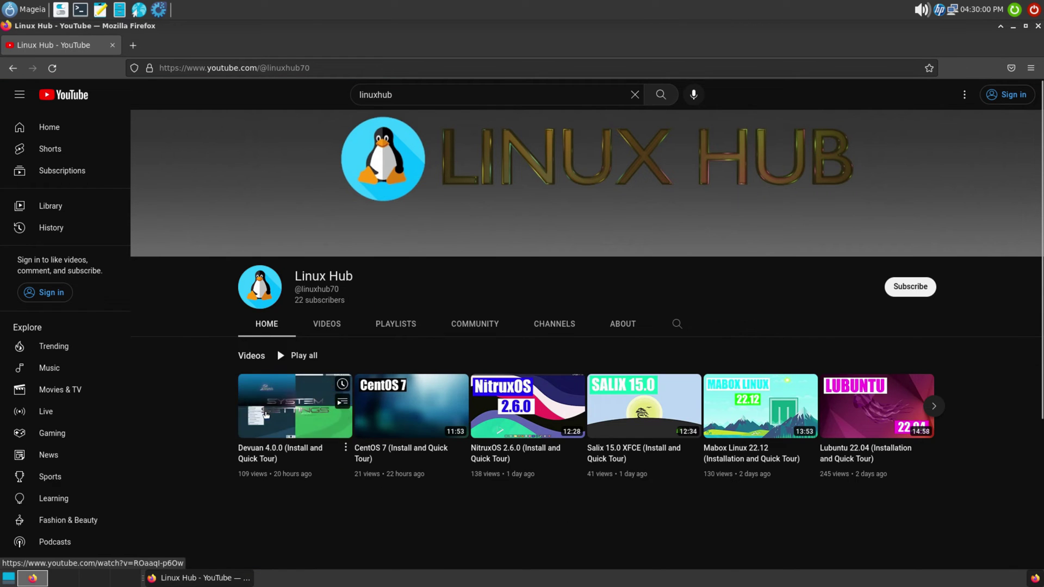
{"action": "left_click", "coordinate": [262, 413]}
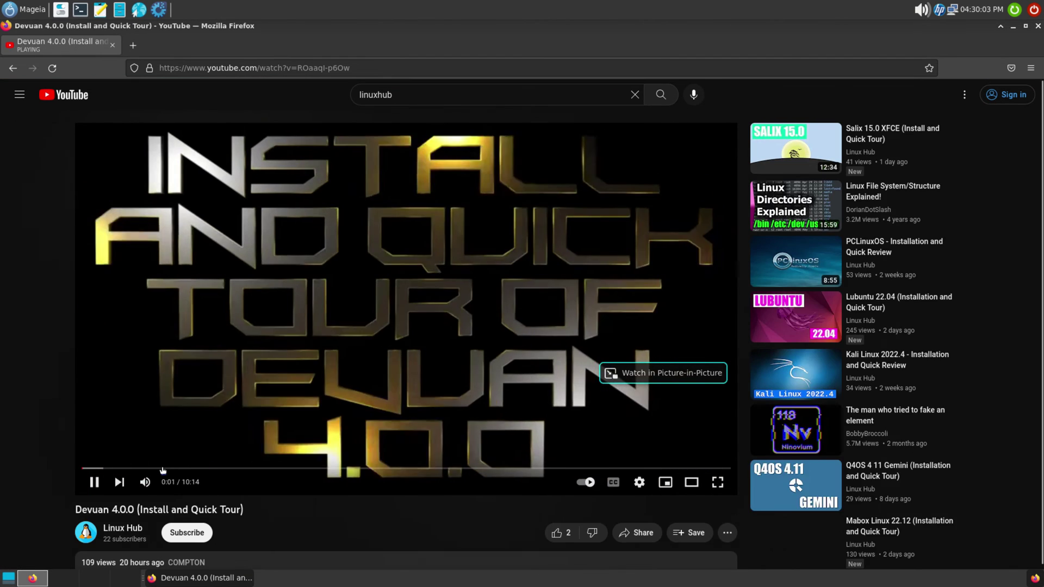
{"action": "left_click", "coordinate": [162, 468]}
{"action": "left_click_drag", "start_coordinate": [324, 469], "coordinate": [536, 471]}
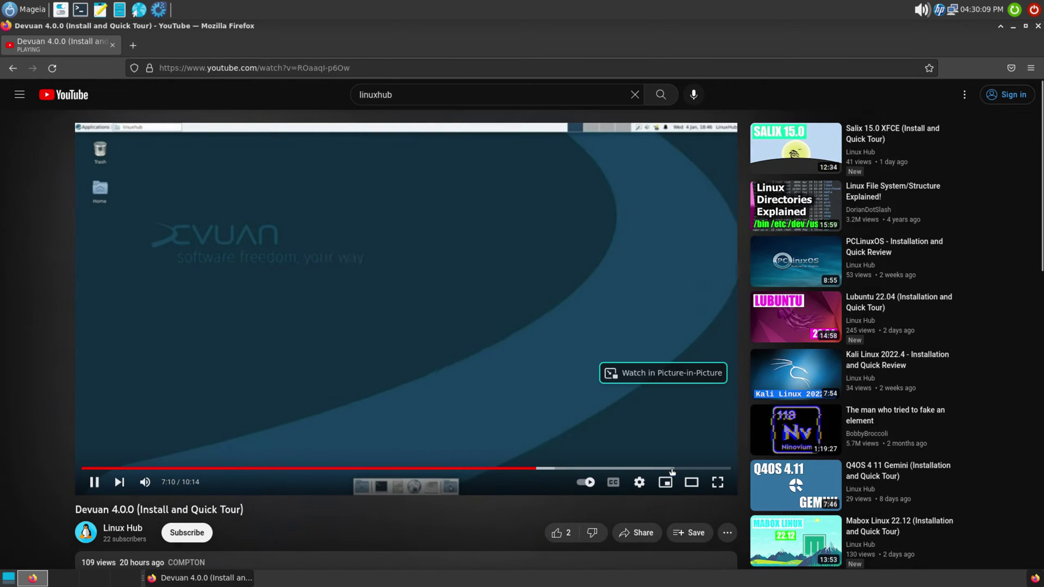
{"action": "left_click", "coordinate": [671, 468]}
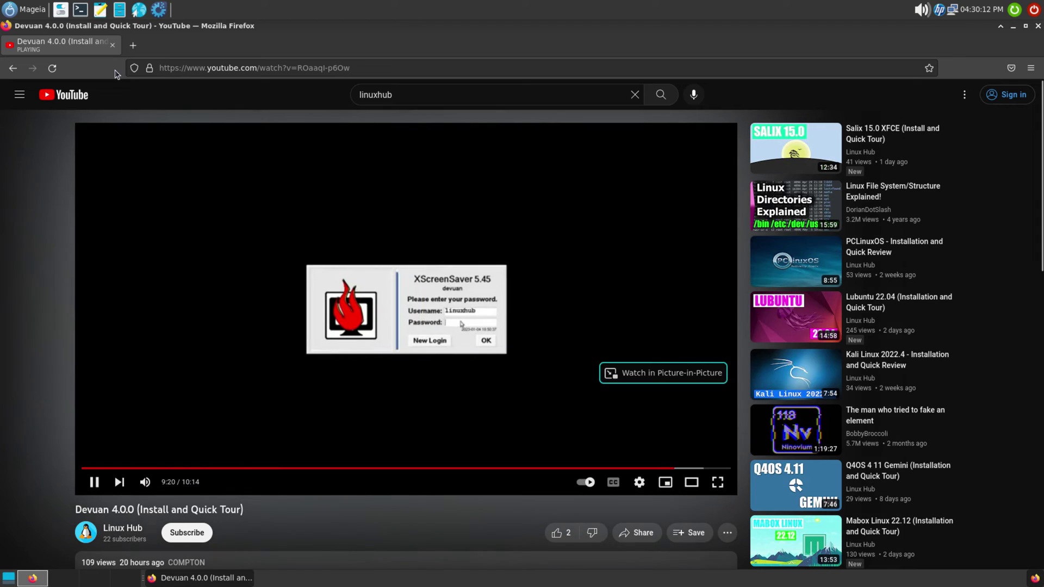
{"action": "left_click", "coordinate": [58, 98]}
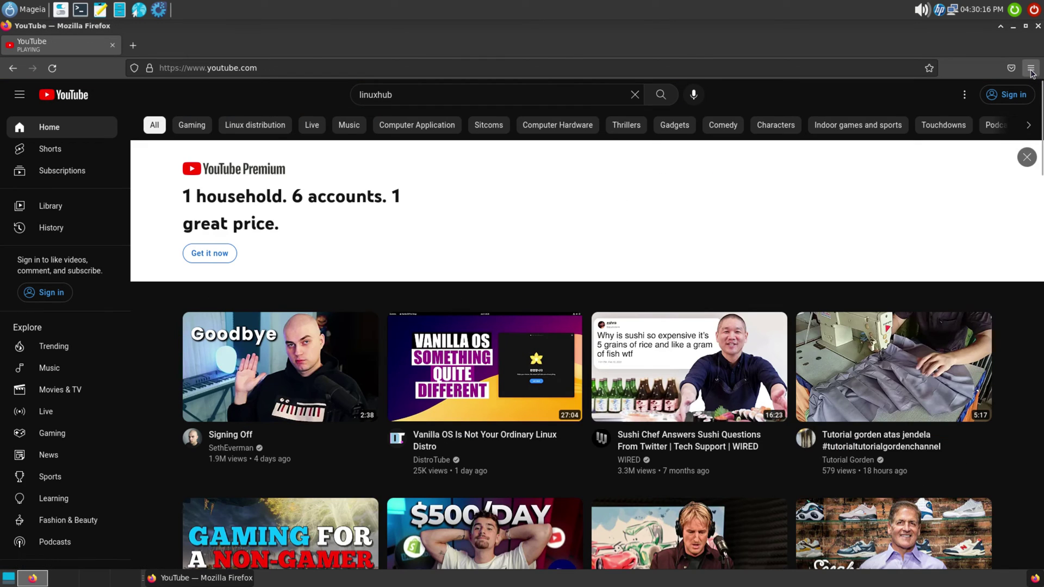
Step: View the About Firefox dialog showing version 102.6.0esr, close it, and close the browser
{"action": "left_click", "coordinate": [1030, 68]}
{"action": "left_click", "coordinate": [900, 382]}
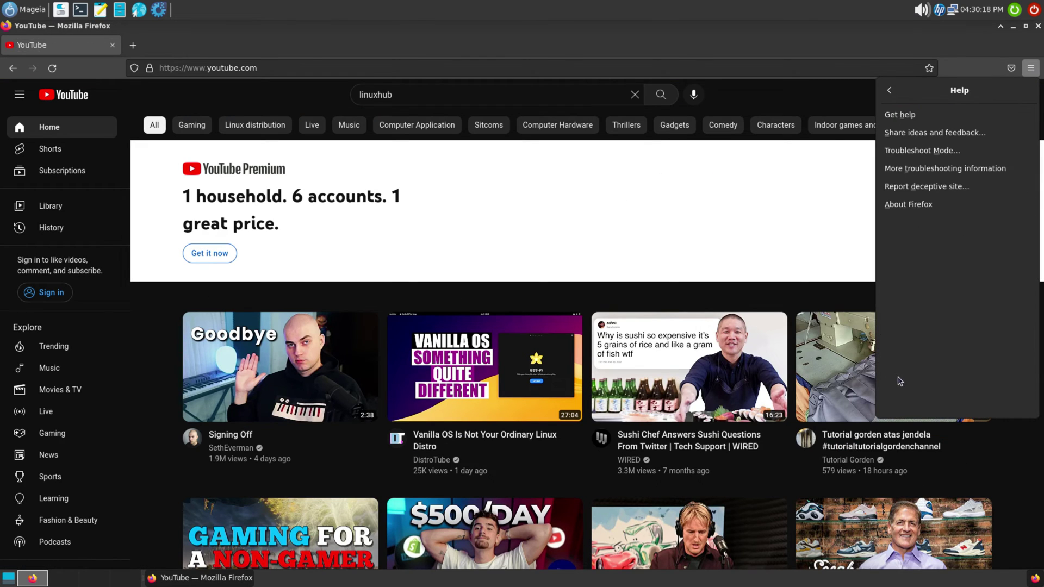
{"action": "left_click", "coordinate": [898, 210]}
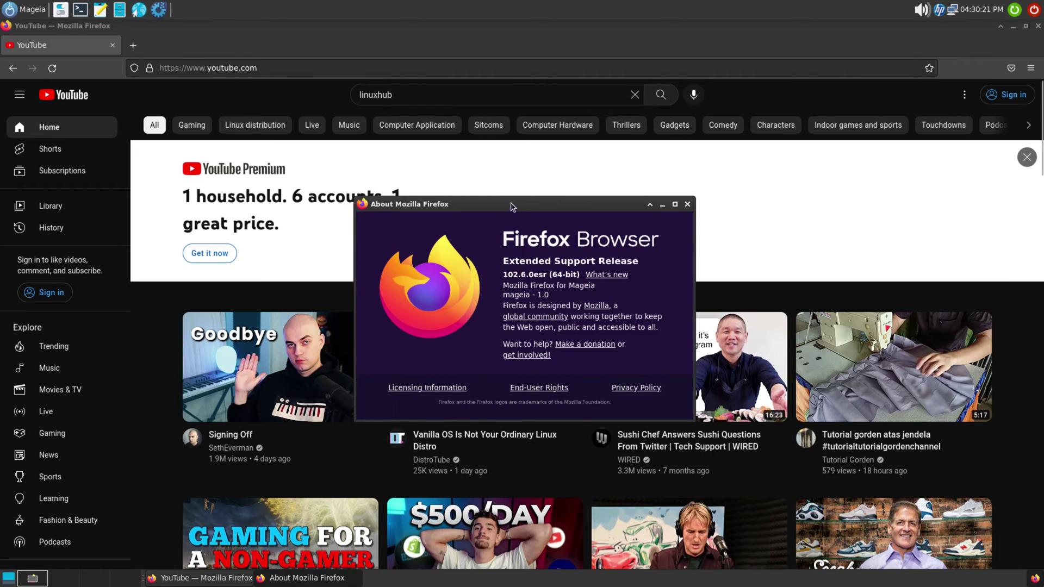
{"action": "left_click_drag", "start_coordinate": [692, 210], "coordinate": [648, 175]}
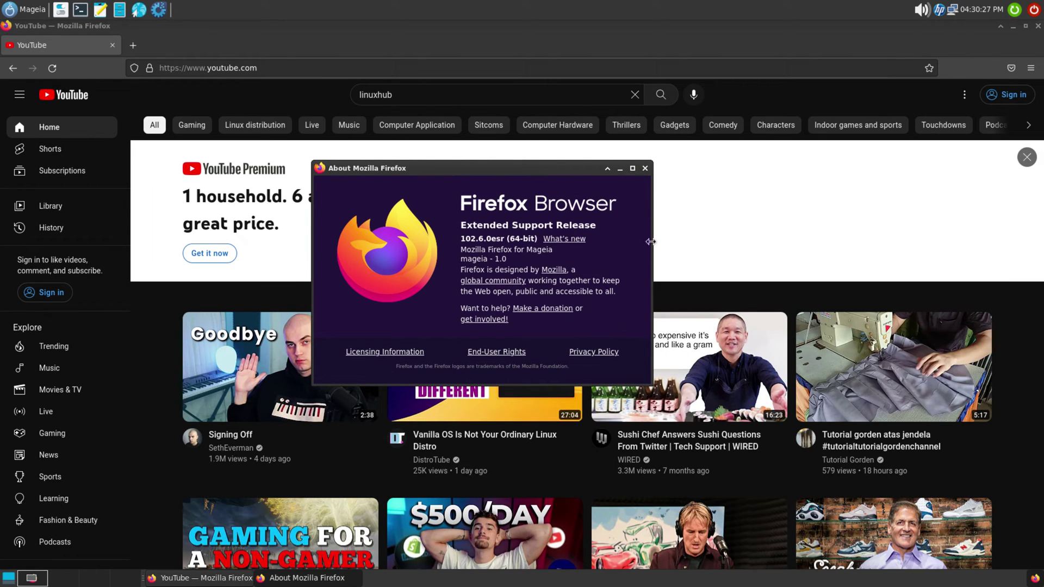
{"action": "left_click", "coordinate": [645, 169]}
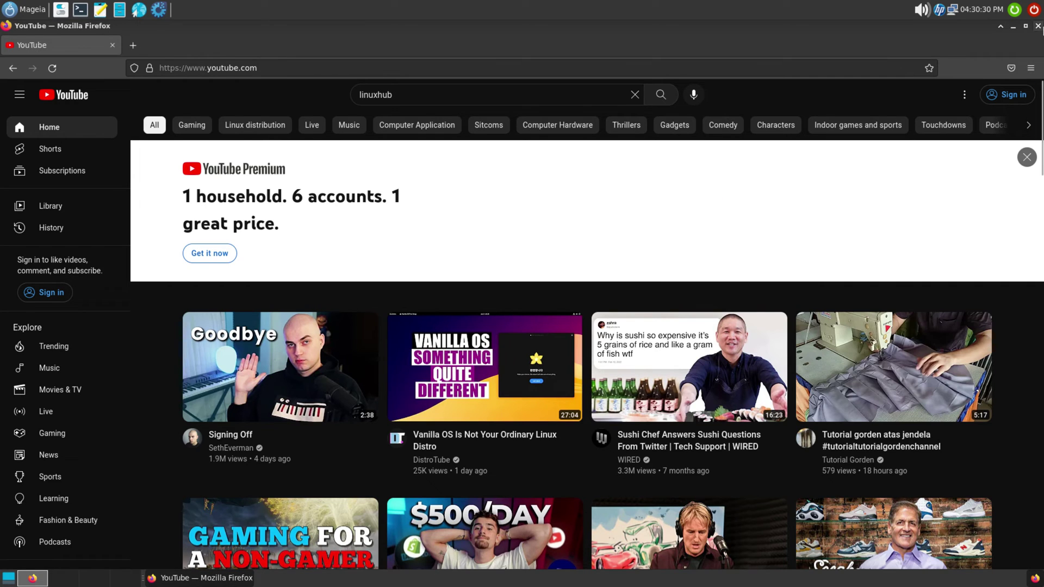
{"action": "left_click", "coordinate": [1040, 27]}
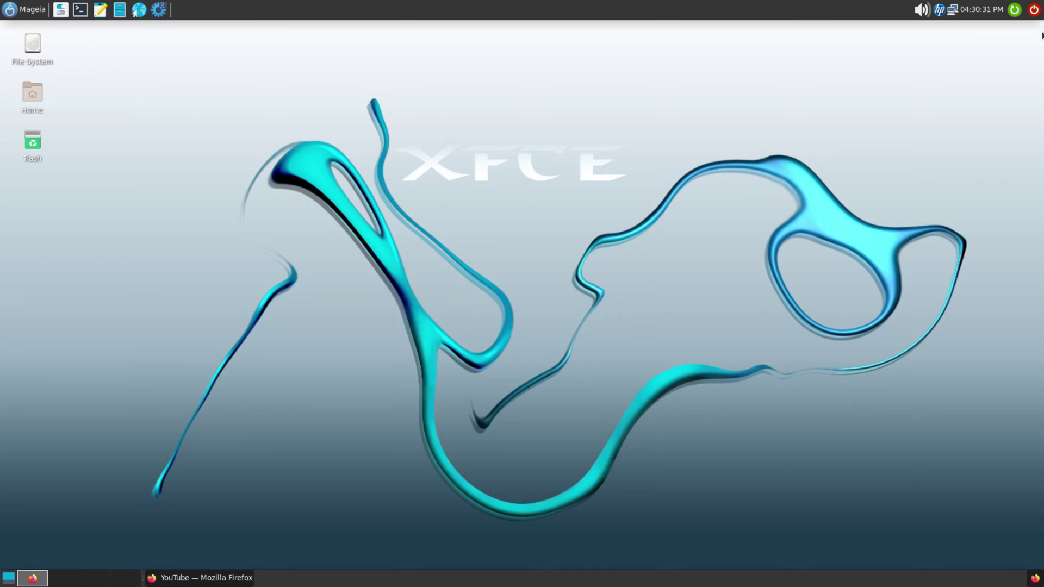
{"action": "left_click", "coordinate": [157, 11]}
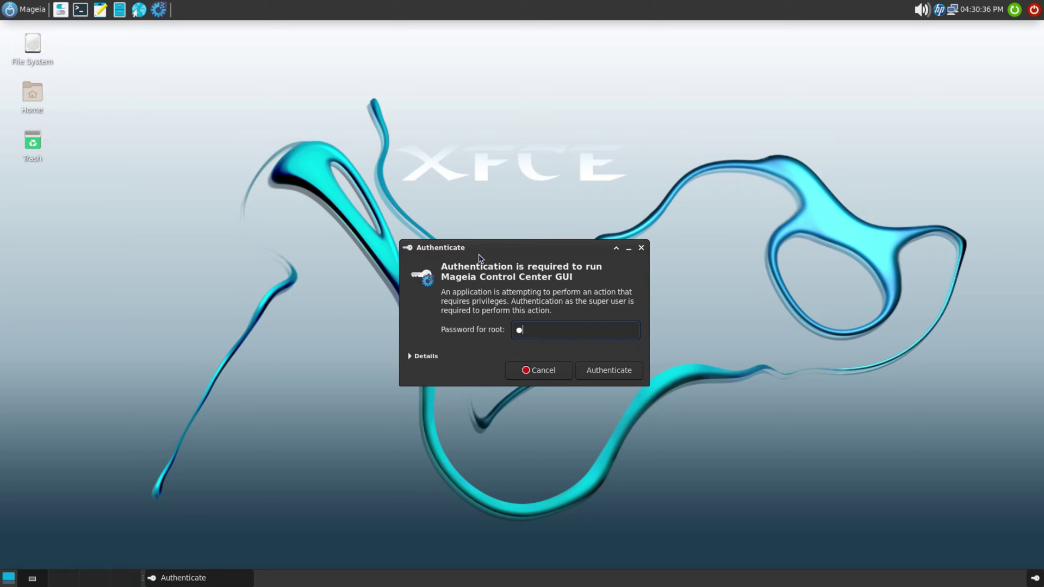
{"action": "key", "text": "Return"}
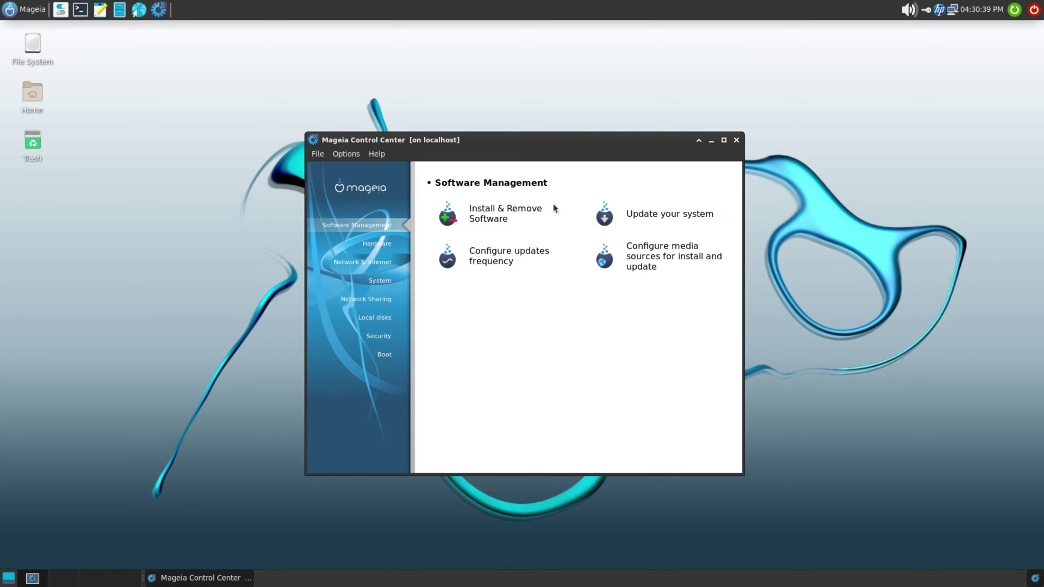
{"action": "left_click", "coordinate": [377, 154]}
{"action": "left_click", "coordinate": [401, 238]}
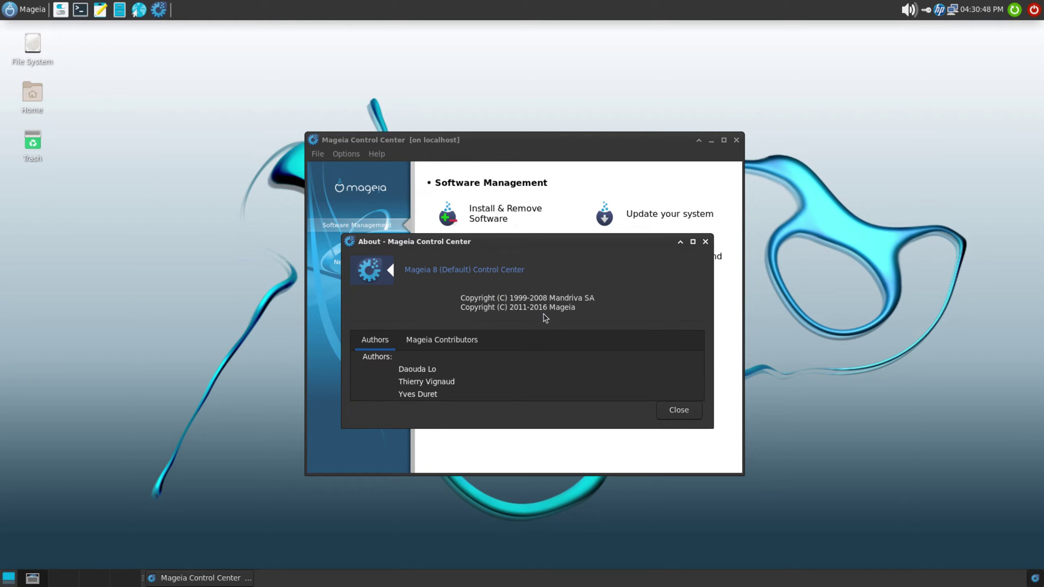
{"action": "left_click", "coordinate": [442, 342]}
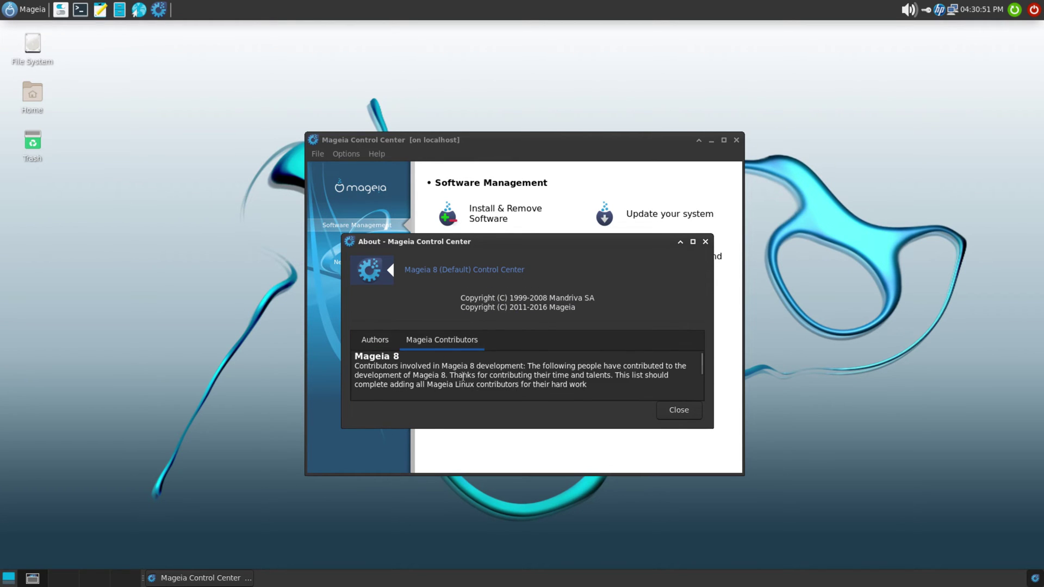
{"action": "left_click", "coordinate": [681, 411]}
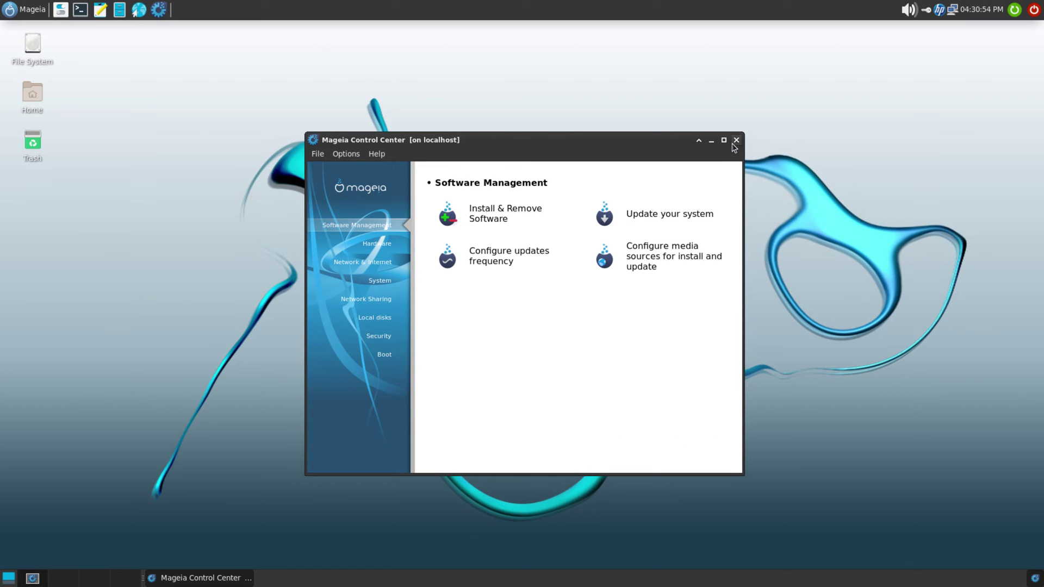
{"action": "left_click", "coordinate": [736, 141]}
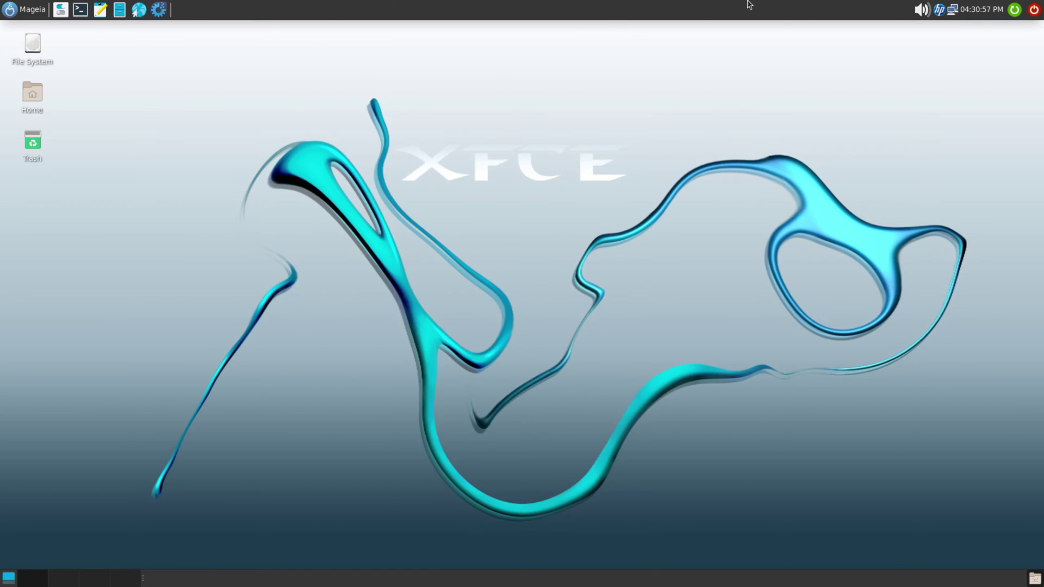
Step: Open and dismiss the panel's context menu, then adjust the output volume from the volume popup
{"action": "right_click", "coordinate": [679, 13]}
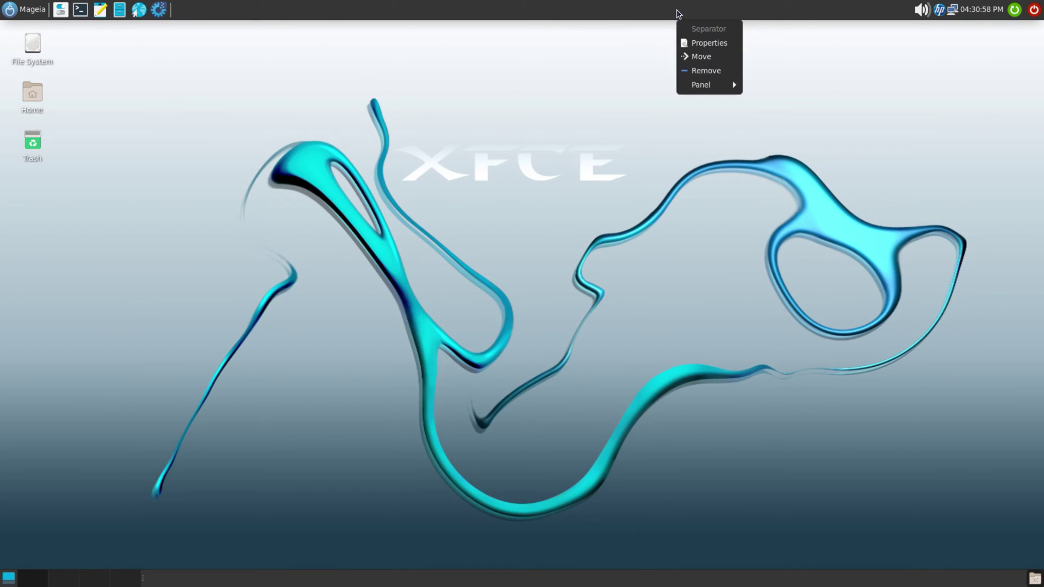
{"action": "left_click", "coordinate": [859, 81]}
{"action": "left_click", "coordinate": [926, 13]}
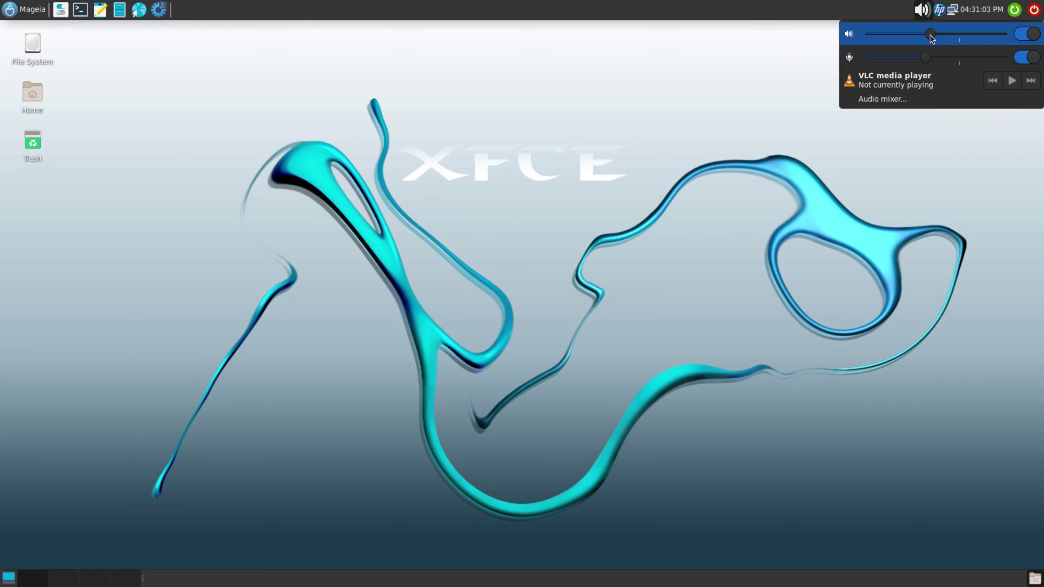
{"action": "left_click_drag", "start_coordinate": [932, 36], "coordinate": [943, 59]}
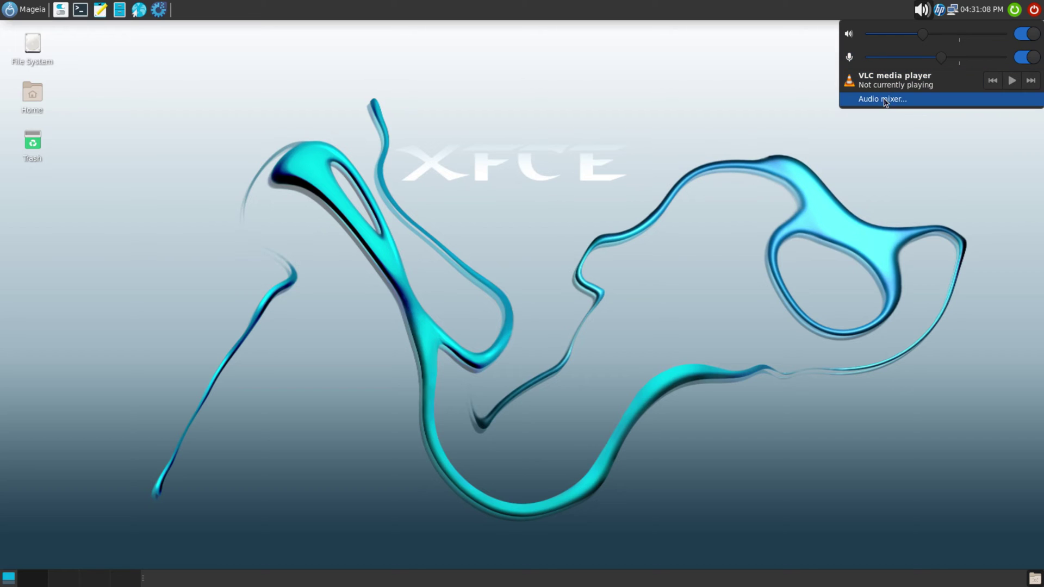
{"action": "left_click", "coordinate": [820, 25]}
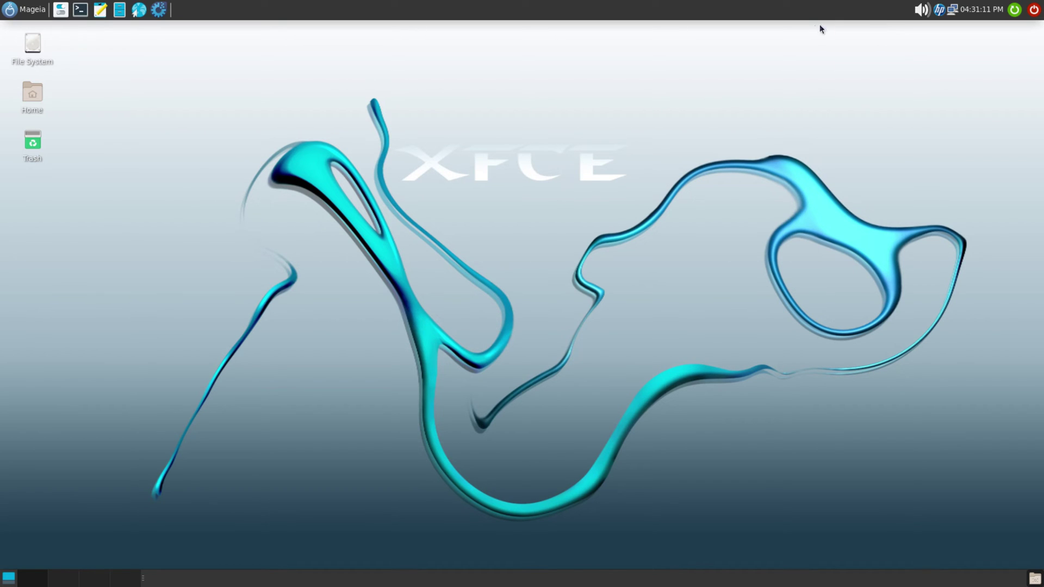
Step: Quit the HPLIP printer tray service, peek at network options, and view the January 2023 calendar
{"action": "left_click", "coordinate": [939, 10]}
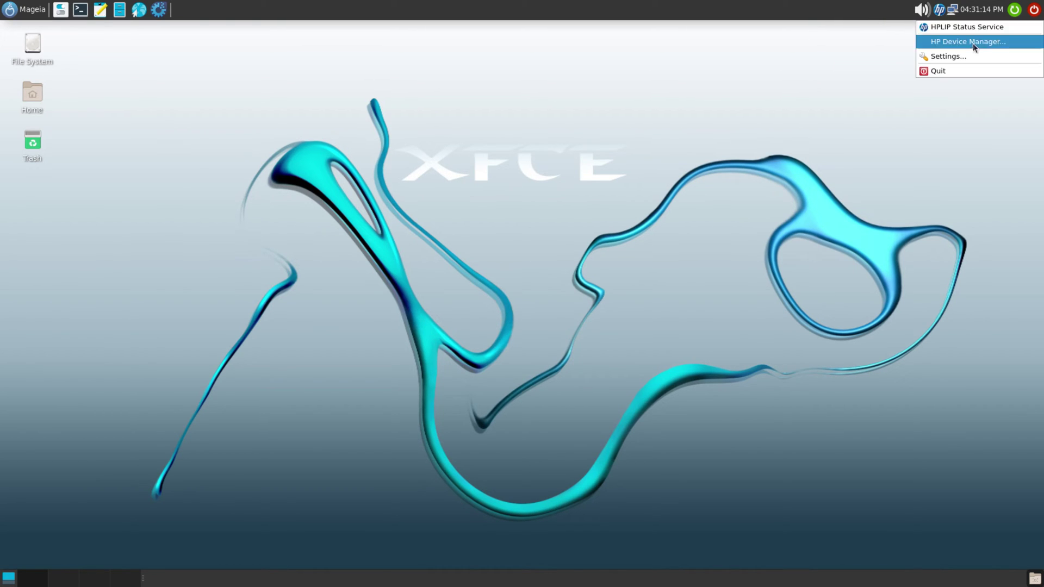
{"action": "left_click", "coordinate": [948, 70]}
{"action": "left_click", "coordinate": [953, 10]}
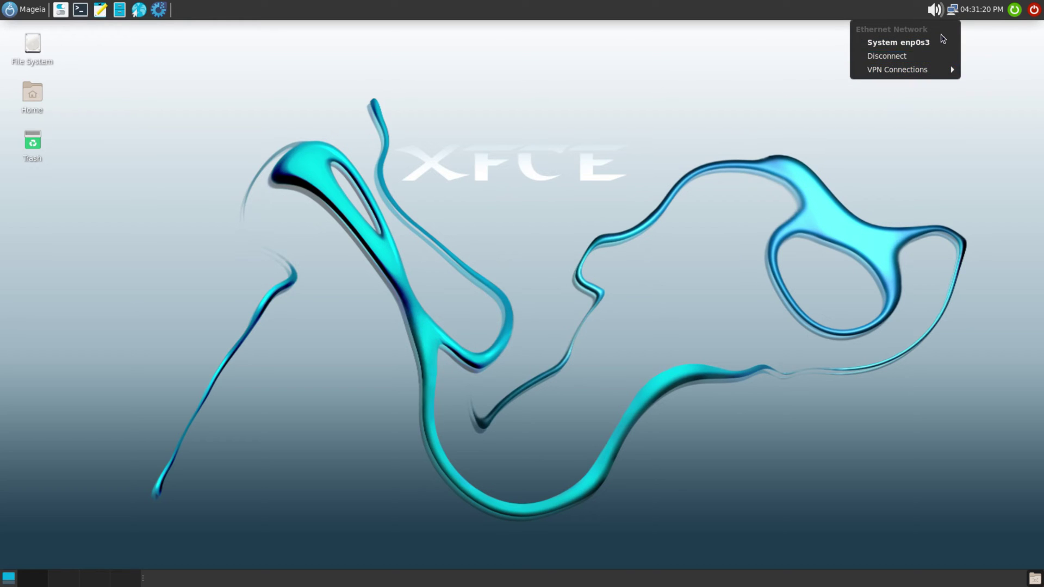
{"action": "left_click", "coordinate": [976, 11]}
{"action": "left_click", "coordinate": [976, 11]}
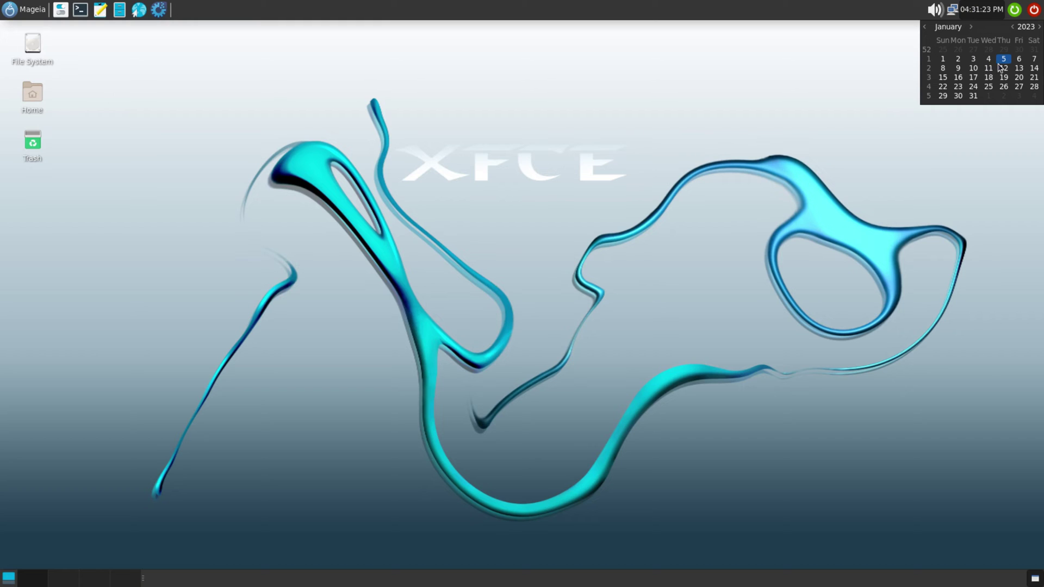
{"action": "left_click", "coordinate": [974, 131]}
Step: Cancel the green restart and red power confirmations, then bring up the Mageia applications menu
{"action": "left_click", "coordinate": [1015, 10]}
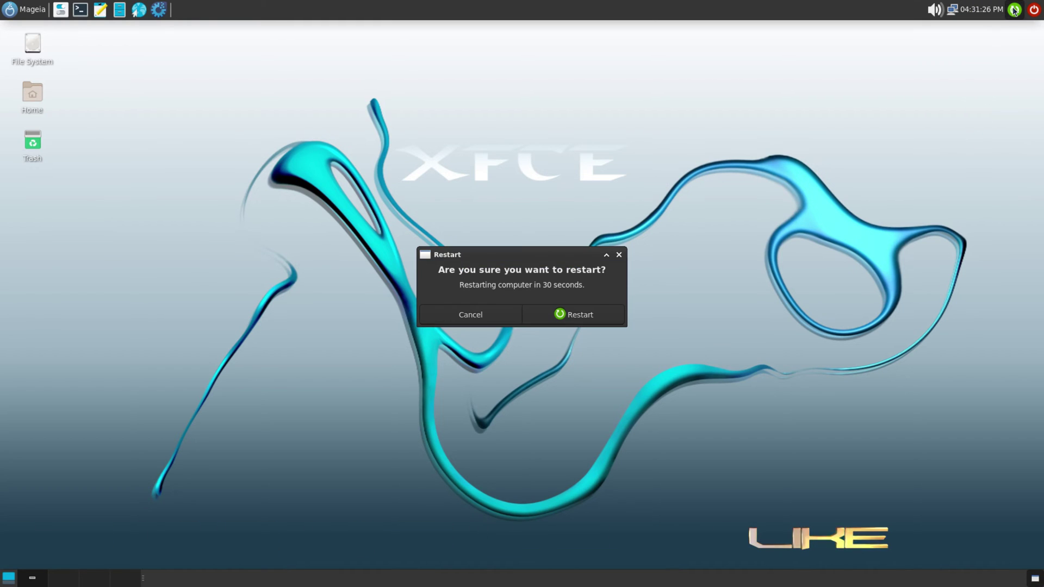
{"action": "left_click", "coordinate": [471, 313]}
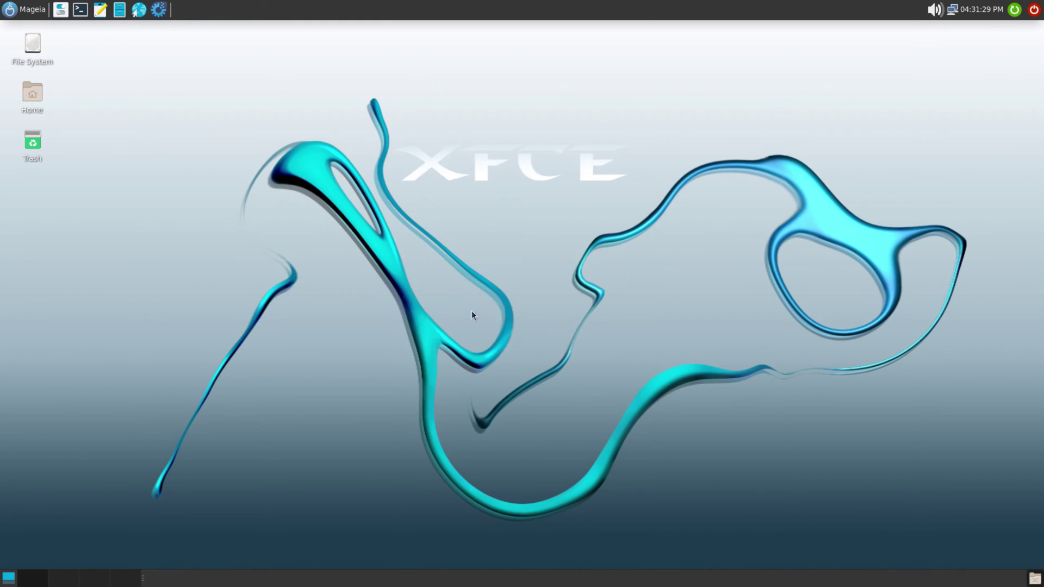
{"action": "left_click", "coordinate": [1034, 9]}
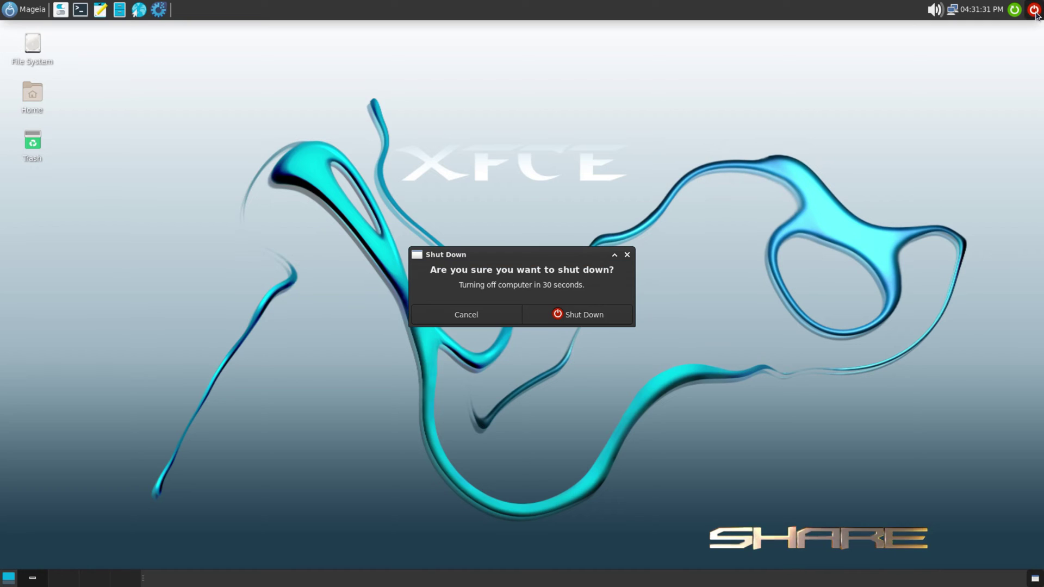
{"action": "left_click", "coordinate": [466, 314]}
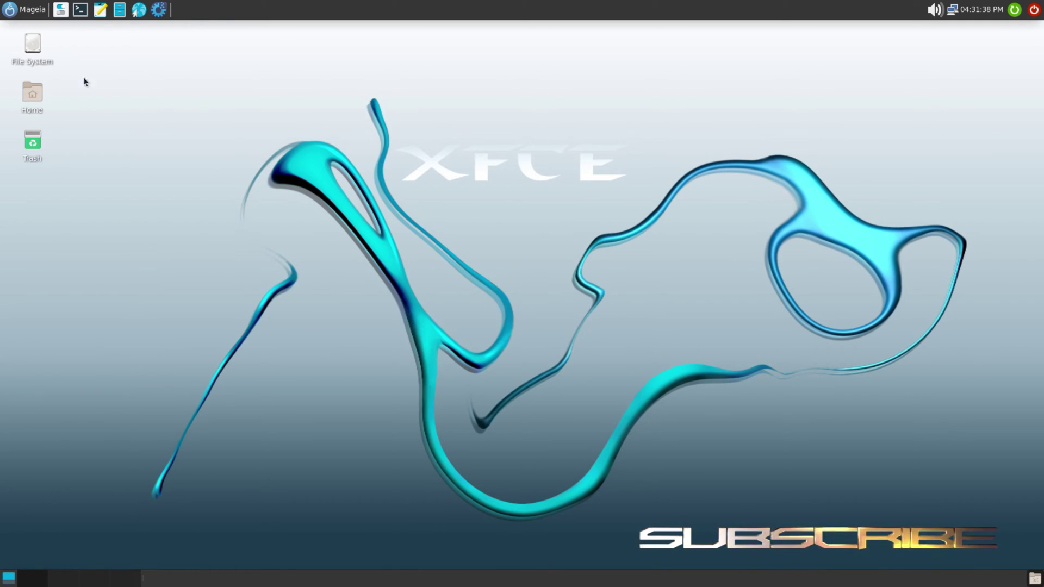
{"action": "left_click", "coordinate": [12, 8]}
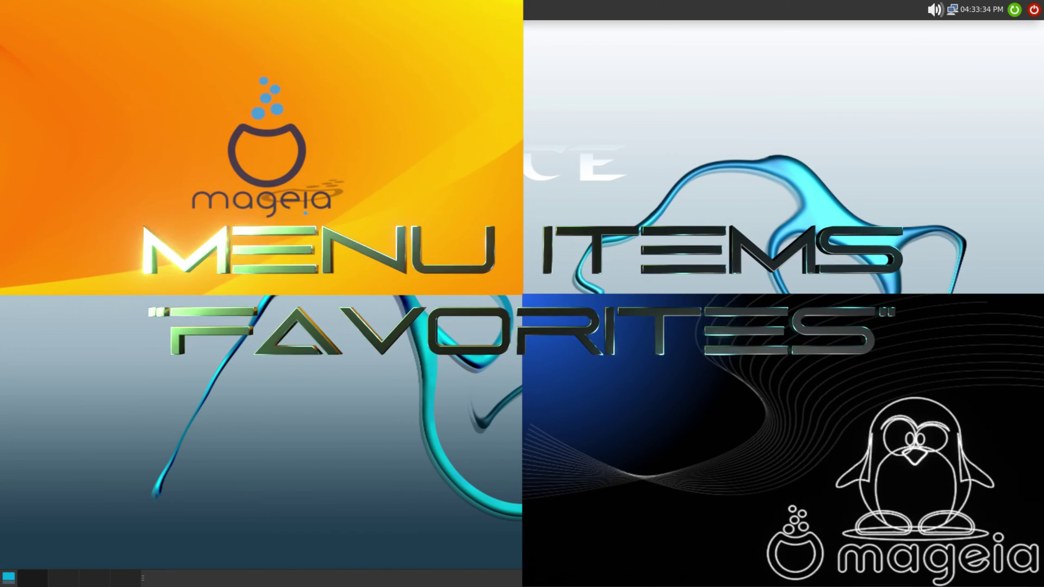